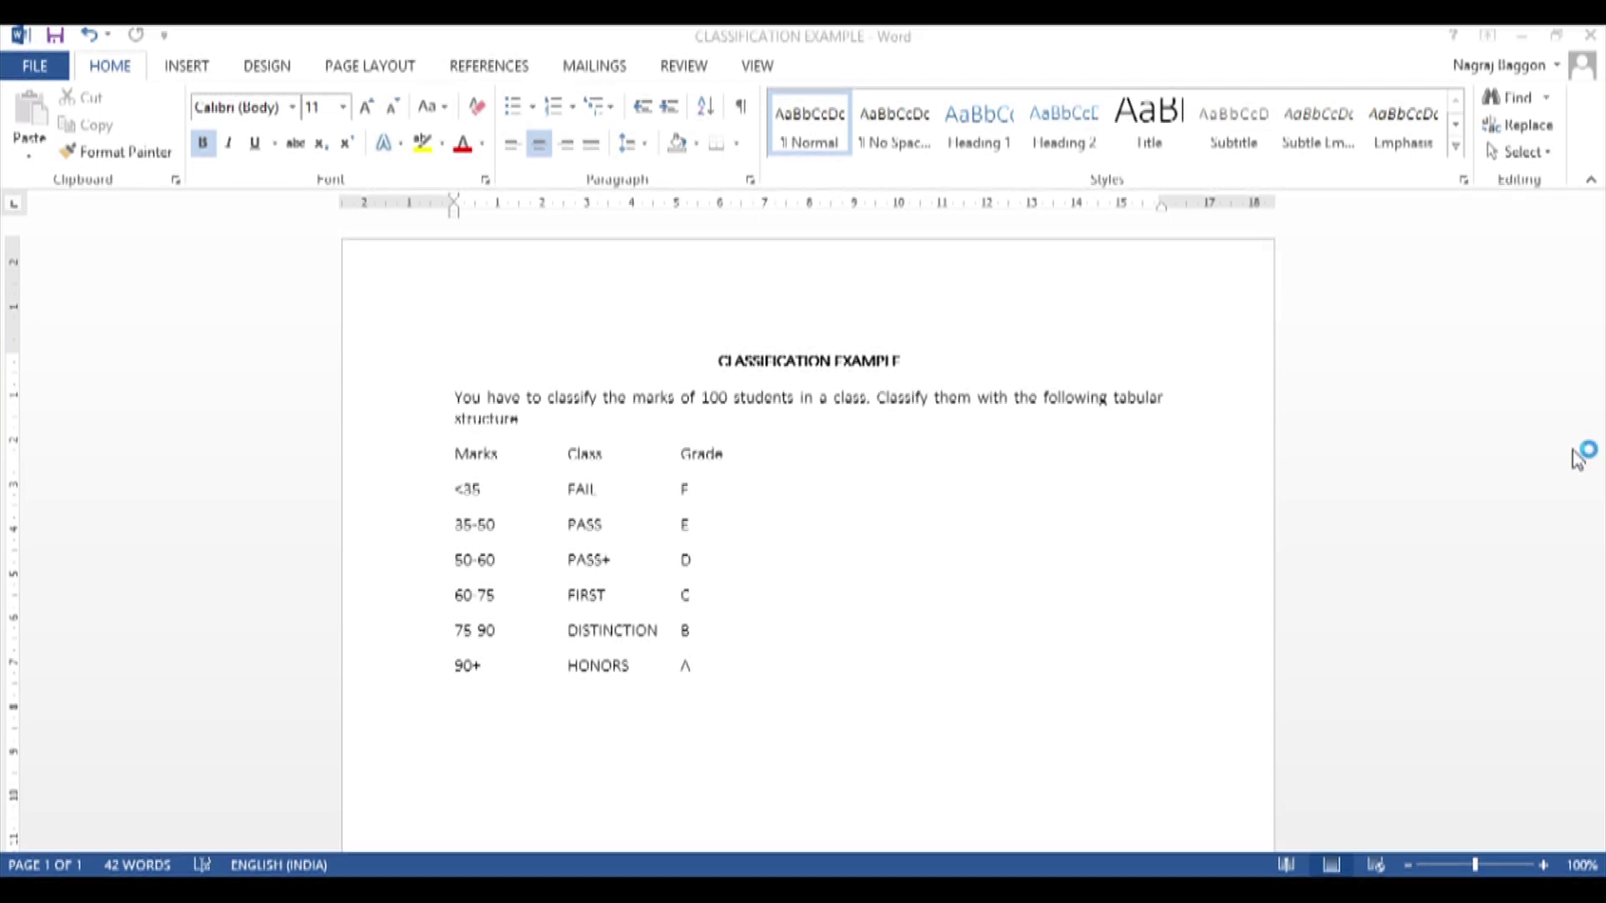
# - Enter the headers MARKS, GRADE and CLASS in A1:C1
pyautogui.write('MARKS')
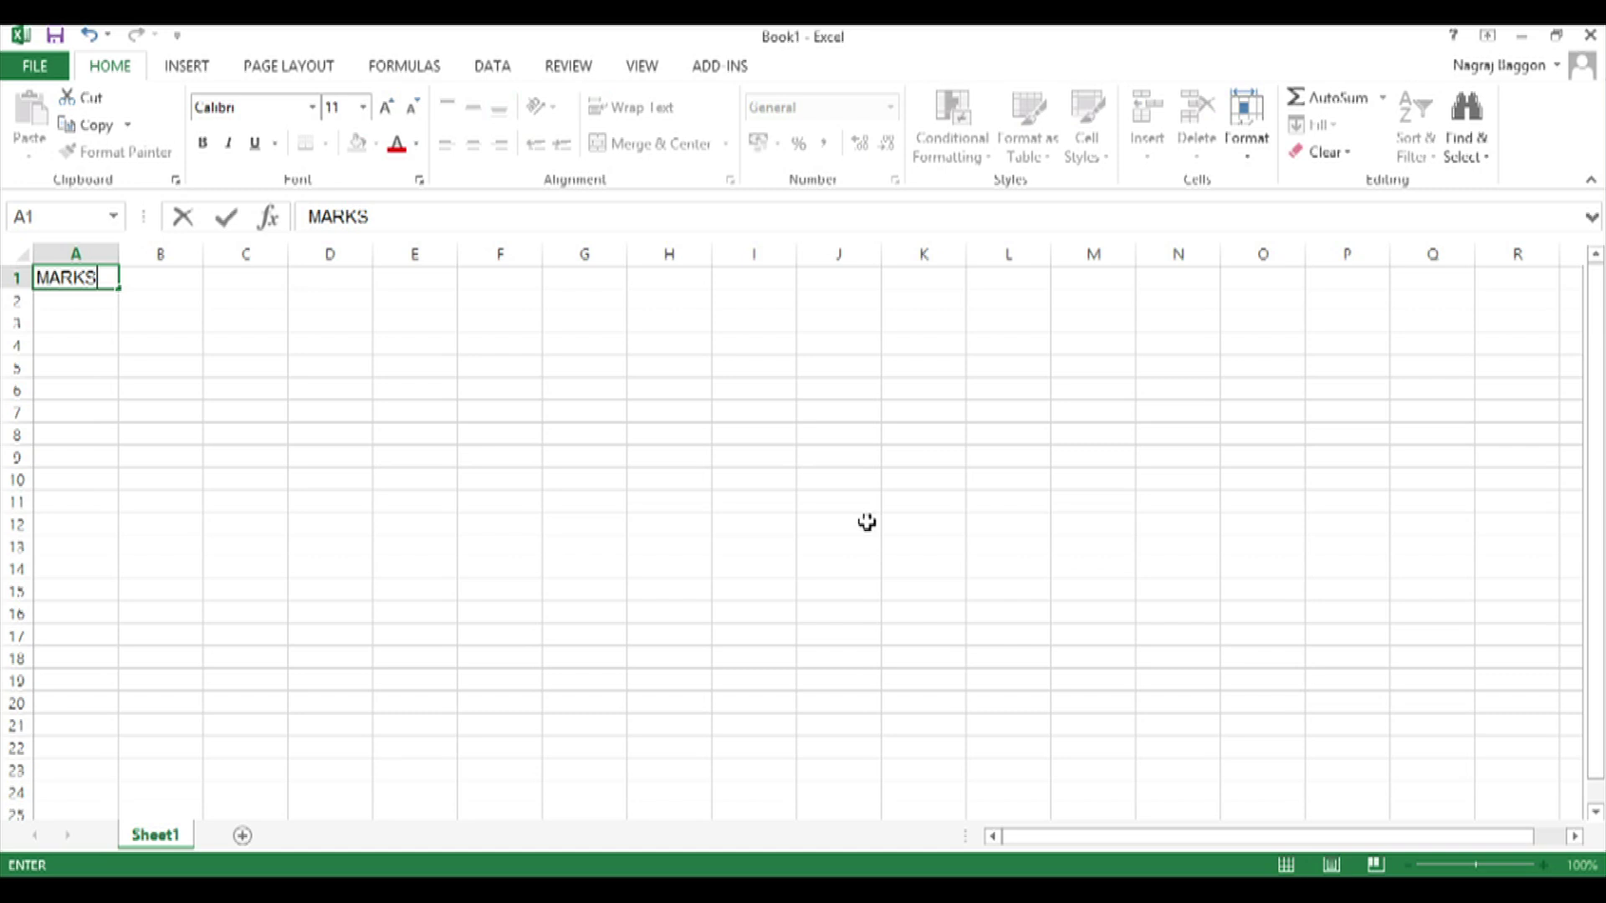
pyautogui.press('Tab')
pyautogui.write('GRADE')
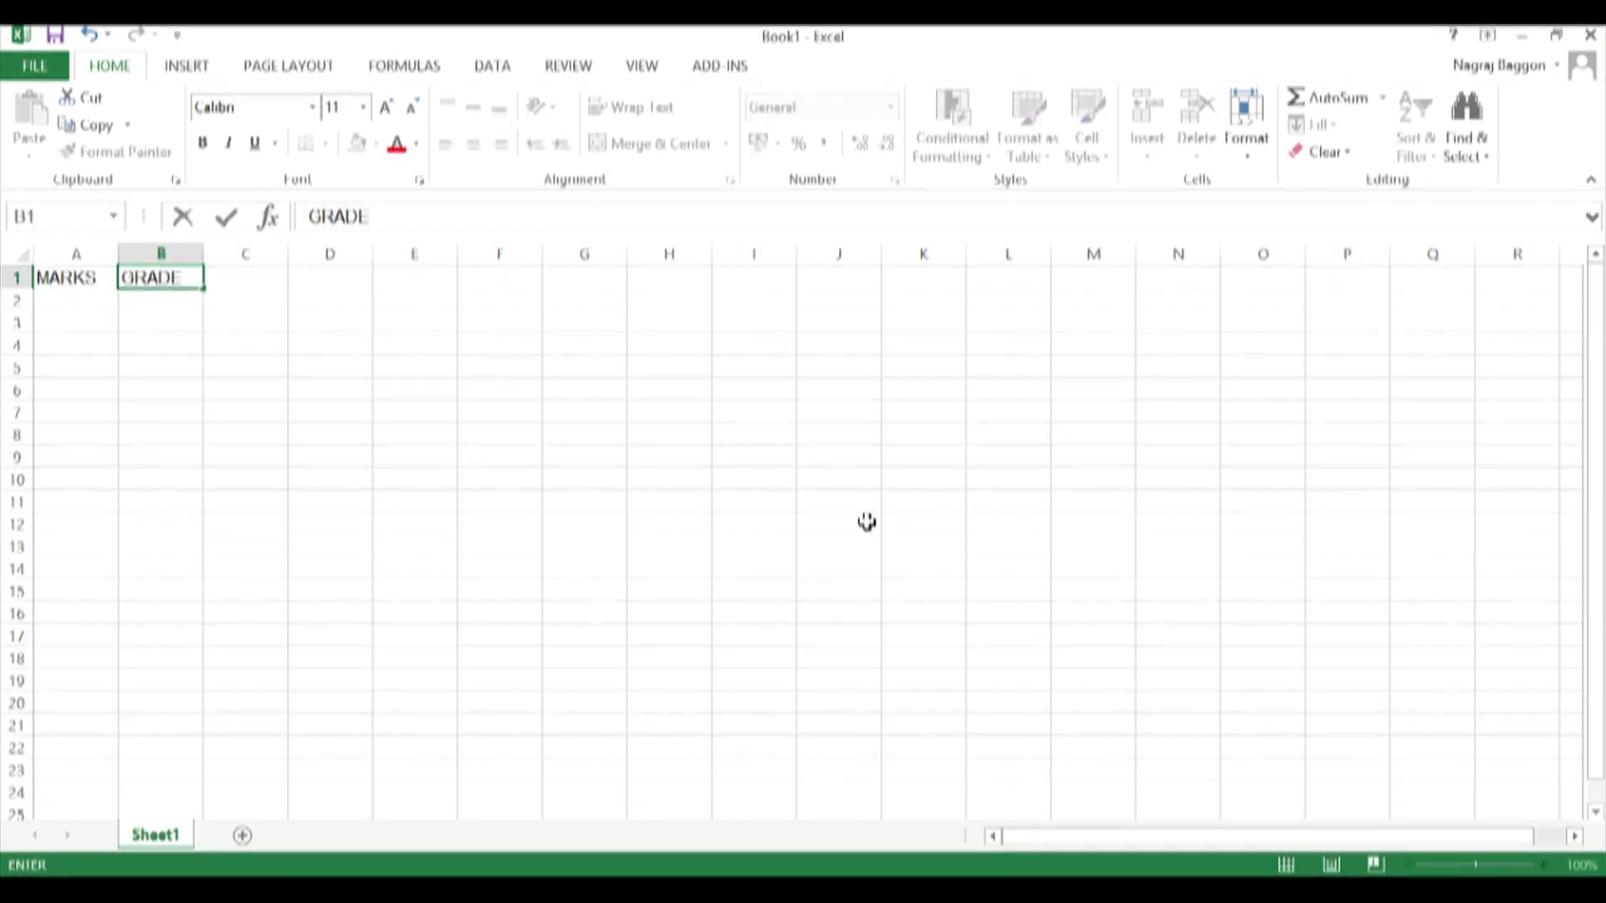
pyautogui.press('Tab')
pyautogui.write('CLAS')
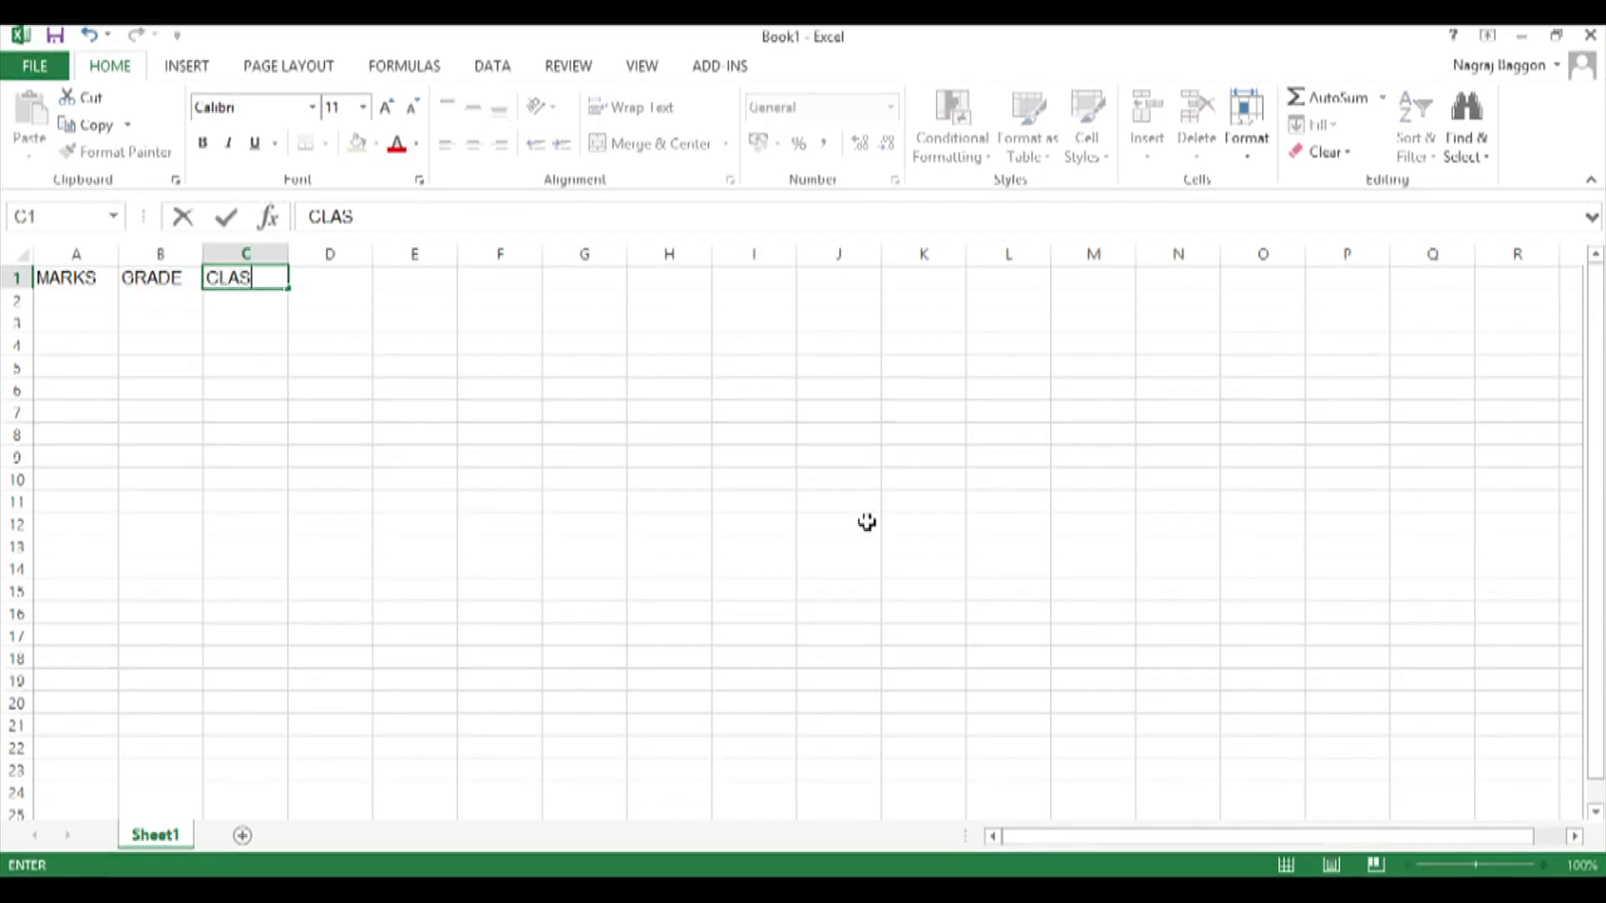
pyautogui.write('S')
pyautogui.press('Return')
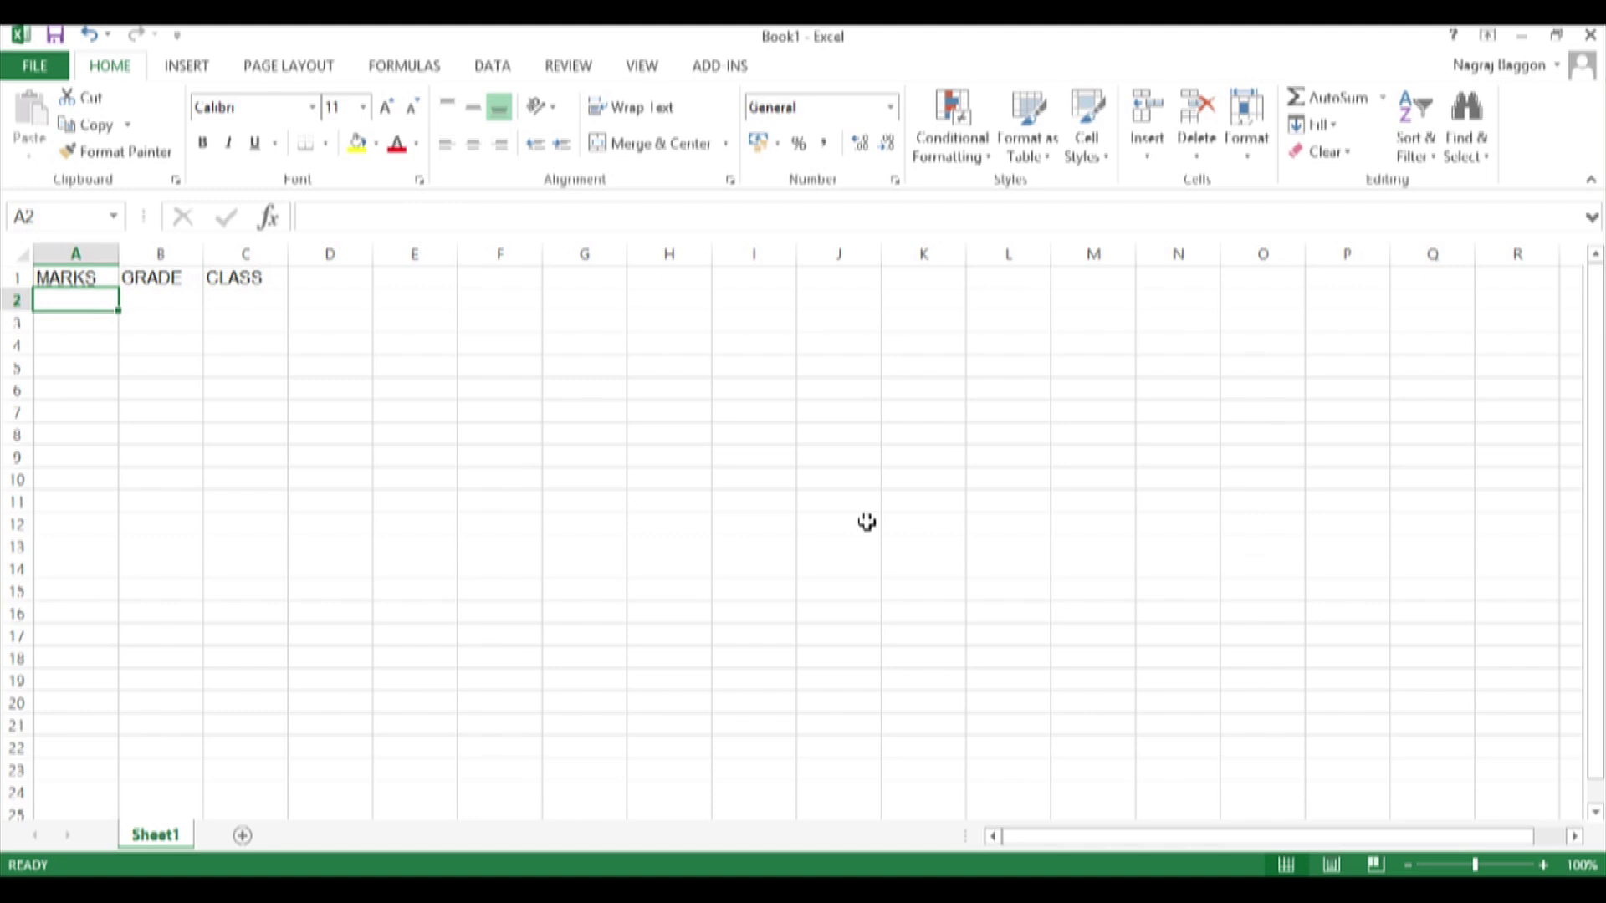
# - Start a RANDBETWEEN formula in A2 from the autocomplete suggestions
pyautogui.write('=RAND')
pyautogui.press('Down')
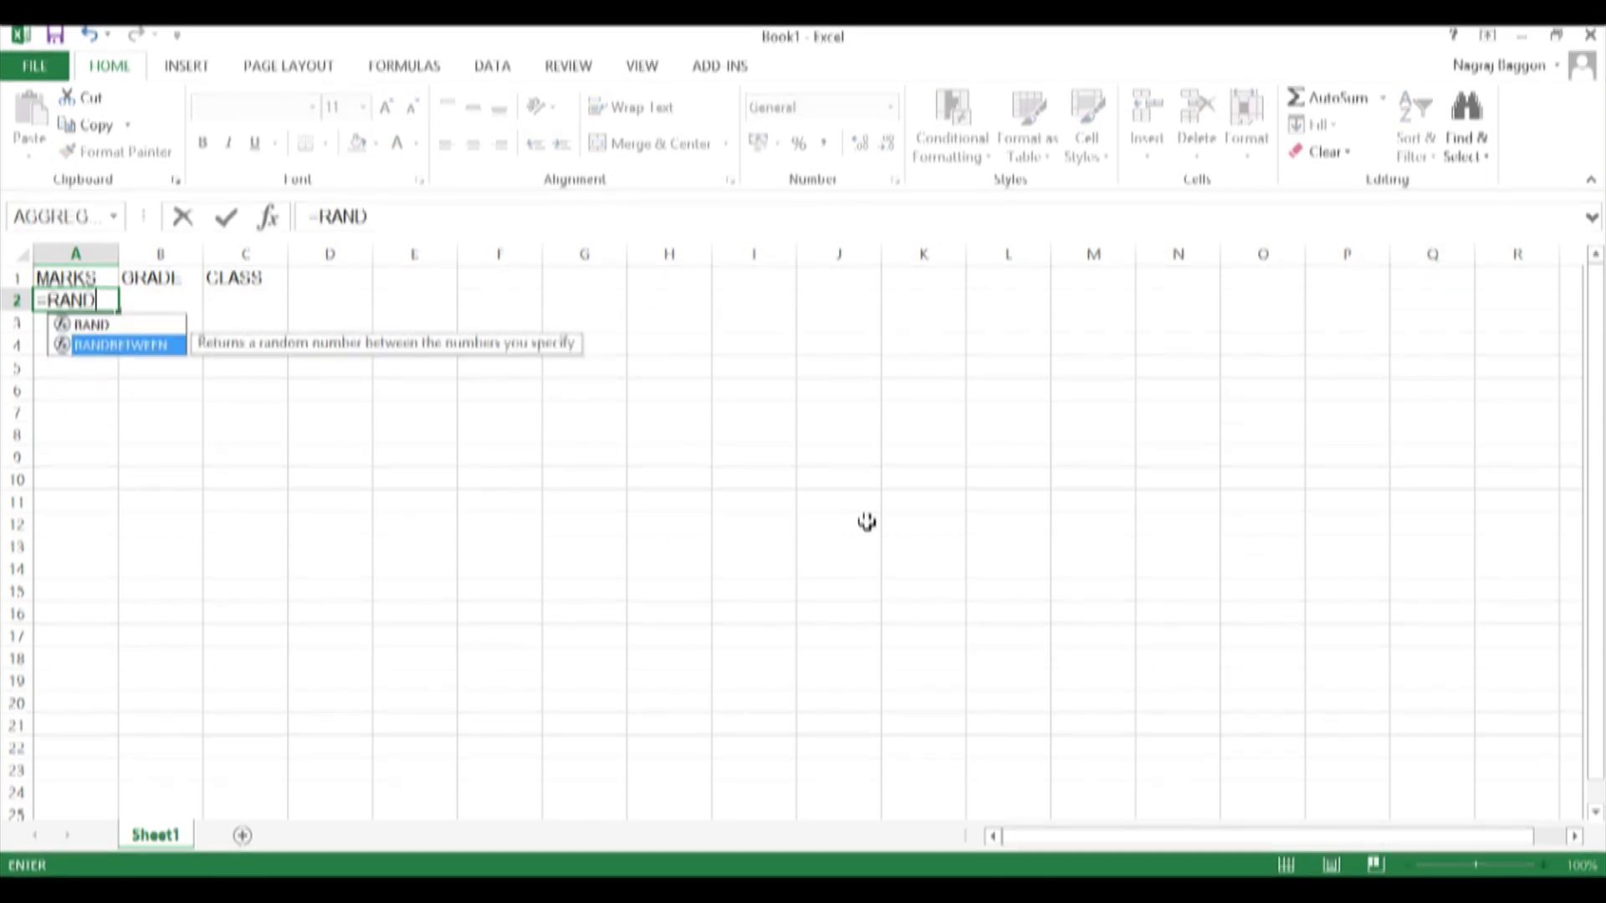
pyautogui.press('Tab')
# - Finish =RANDBETWEEN(30,100) in A2 and copy it down through A101
pyautogui.write('30,')
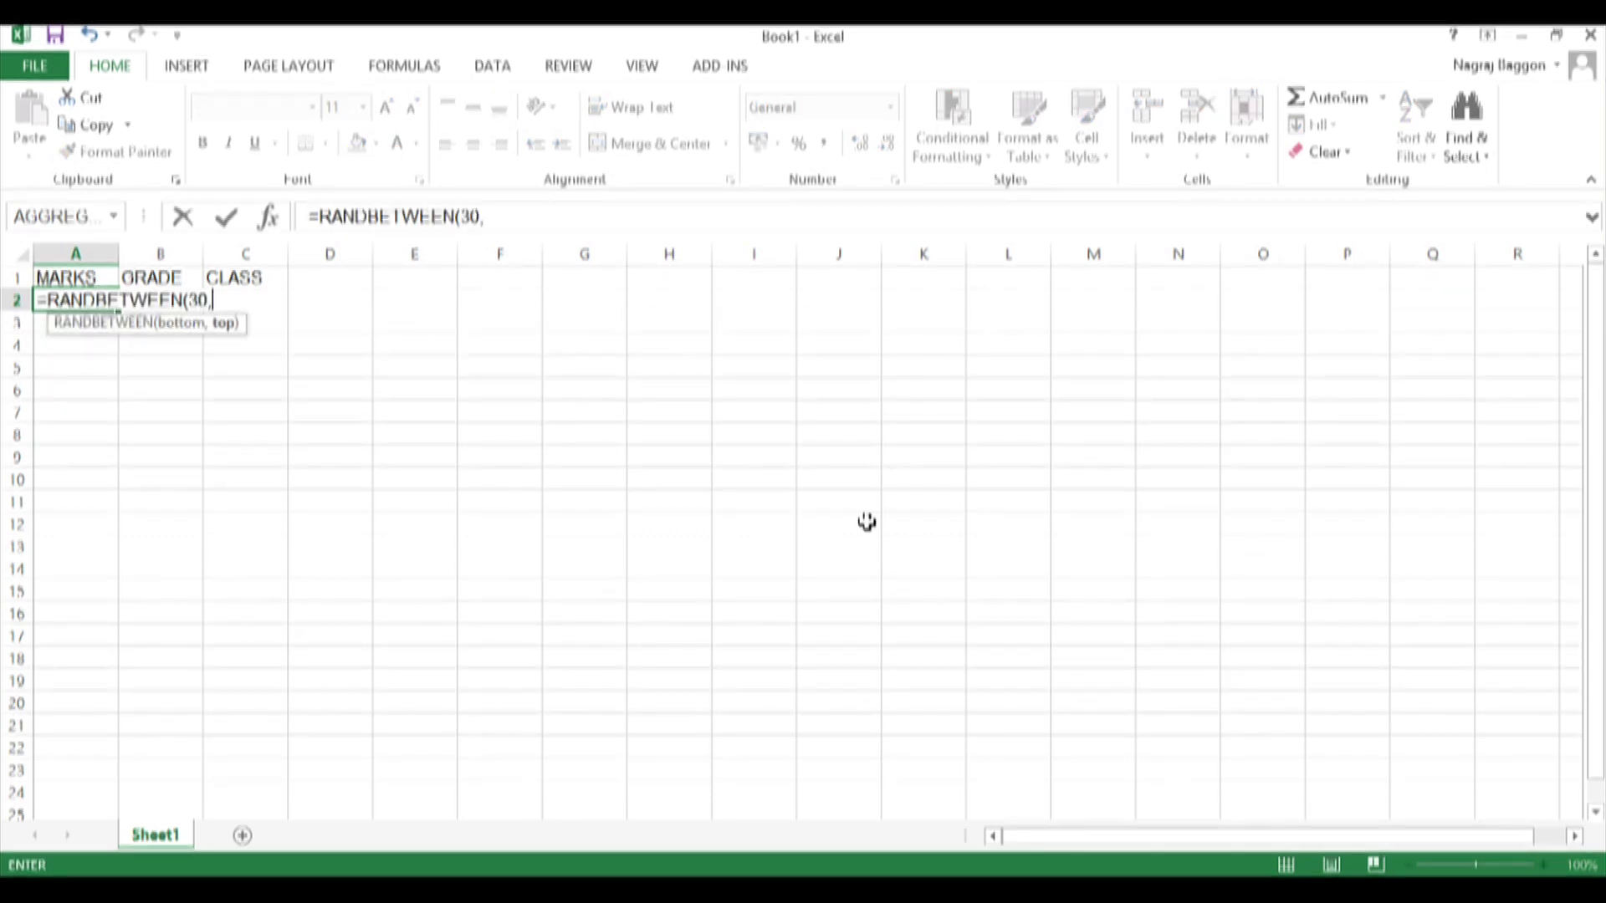
pyautogui.write('100)')
pyautogui.press('Return')
pyautogui.press('Up')
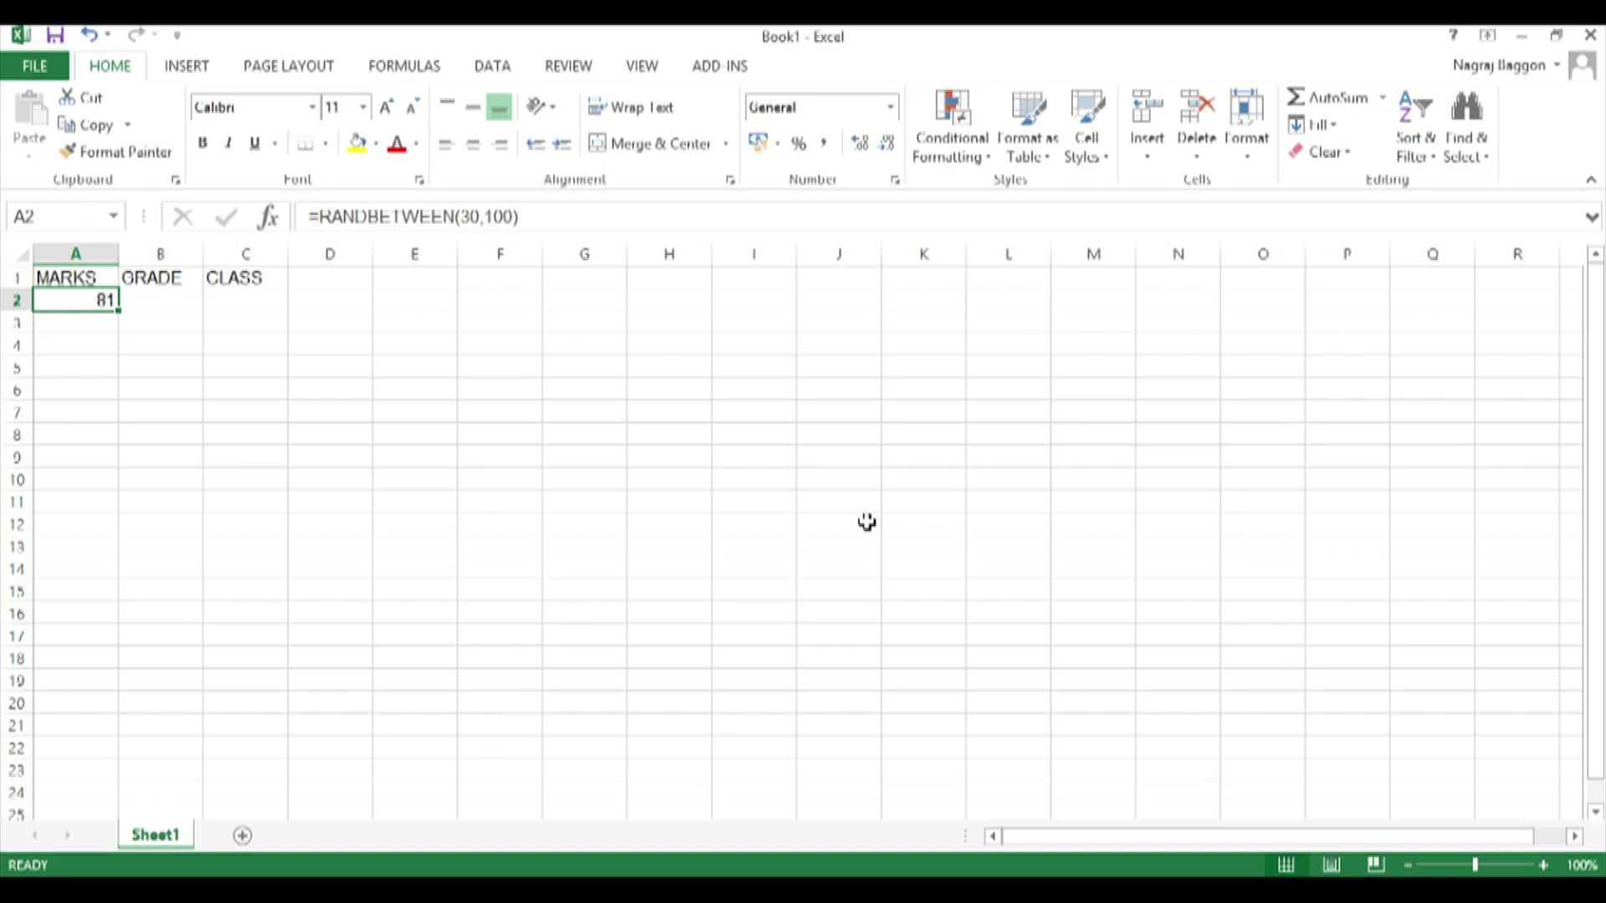
pyautogui.hotkey('ctrl', 'c')
pyautogui.press('Down')
pyautogui.hotkey('shift', 'Down')
pyautogui.hotkey('shift', 'Down')
pyautogui.hotkey('shift', 'Down')
pyautogui.hotkey('shift', 'Down')
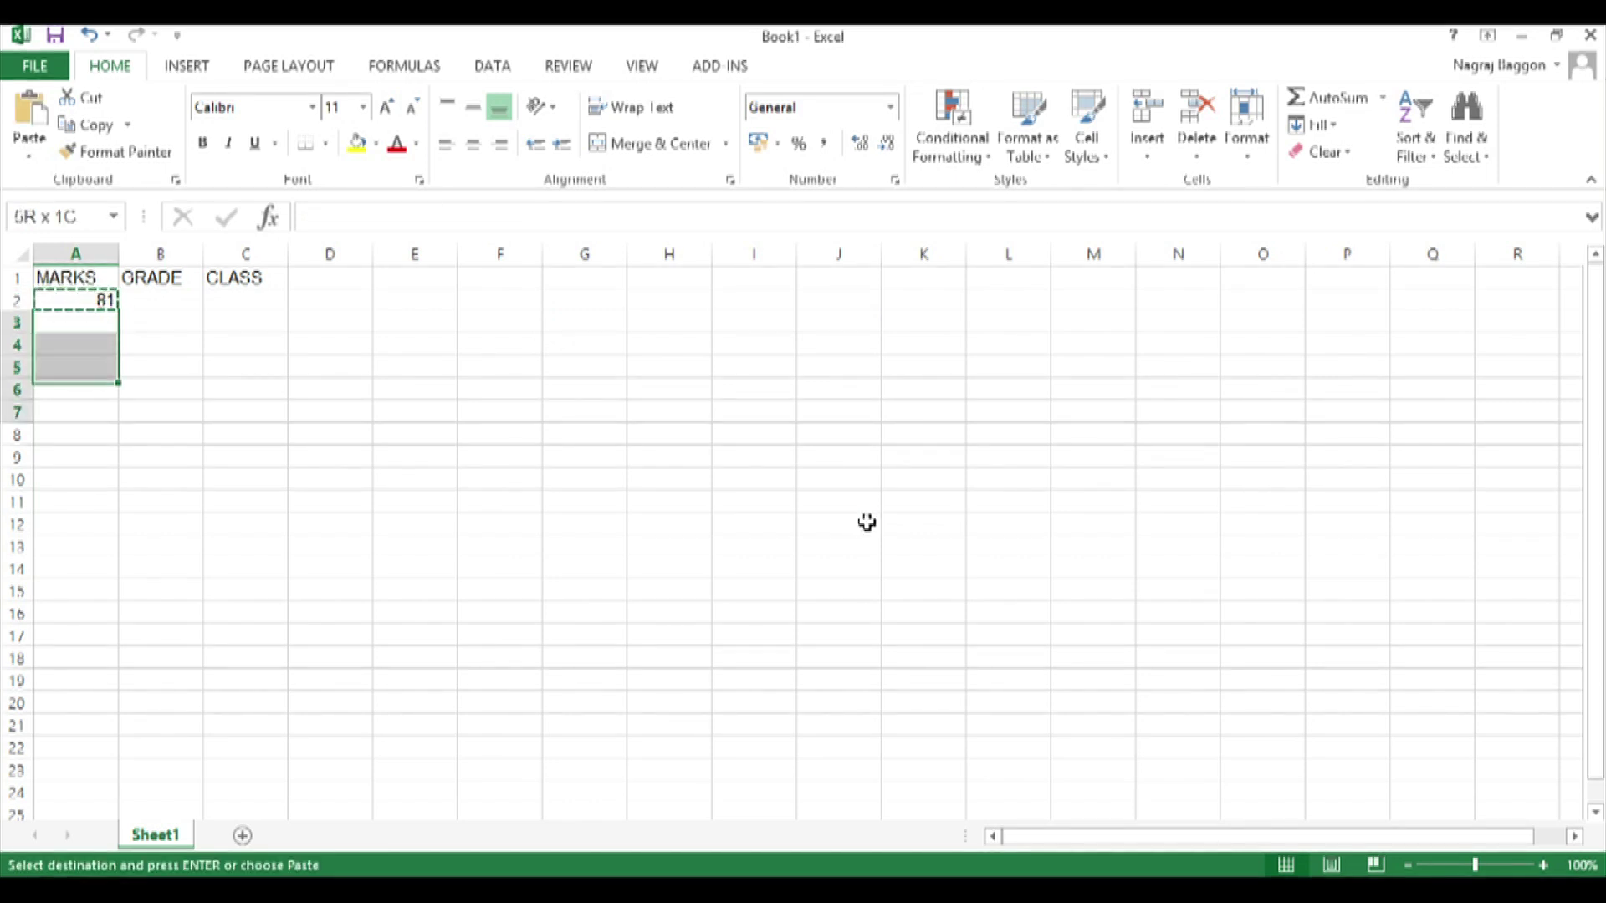
pyautogui.hotkey('shift', 'Down')
pyautogui.hotkey('shift', 'Down')
pyautogui.hotkey('shift', 'Down')
pyautogui.hotkey('shift', 'Down')
pyautogui.hotkey('shift', 'Down')
pyautogui.hotkey('shift', 'Down')
pyautogui.hotkey('shift', 'Down')
pyautogui.hotkey('shift', 'Down')
pyautogui.hotkey('shift', 'Down')
pyautogui.hotkey('shift', 'Down')
pyautogui.hotkey('shift', 'Down')
pyautogui.hotkey('shift', 'Down')
pyautogui.hotkey('shift', 'Down')
pyautogui.hotkey('shift', 'Down')
pyautogui.hotkey('shift', 'Down')
pyautogui.hotkey('shift', 'Down')
pyautogui.hotkey('shift', 'Down')
pyautogui.hotkey('shift', 'Down')
pyautogui.hotkey('shift', 'Down')
pyautogui.hotkey('shift', 'Down')
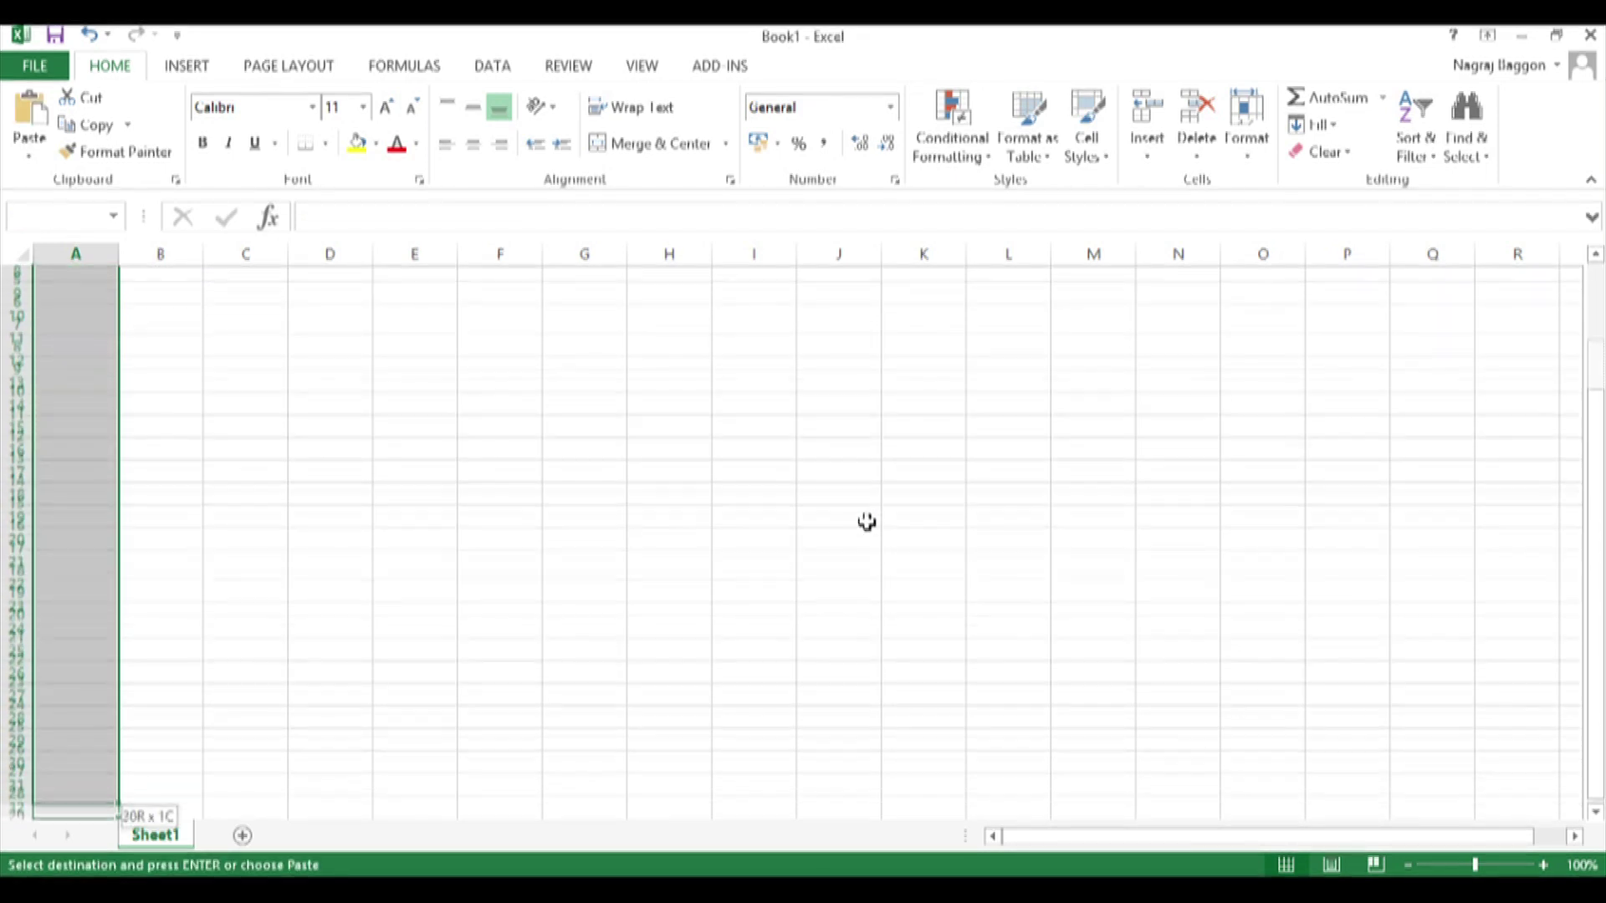
pyautogui.hotkey('shift', 'Down')
pyautogui.hotkey('shift', 'Down')
pyautogui.hotkey('shift', 'Down')
pyautogui.hotkey('shift', 'Down')
pyautogui.hotkey('shift', 'Down')
pyautogui.hotkey('shift', 'Down')
pyautogui.hotkey('shift', 'Down')
pyautogui.hotkey('shift', 'Down')
pyautogui.hotkey('shift', 'Down')
pyautogui.hotkey('shift', 'Down')
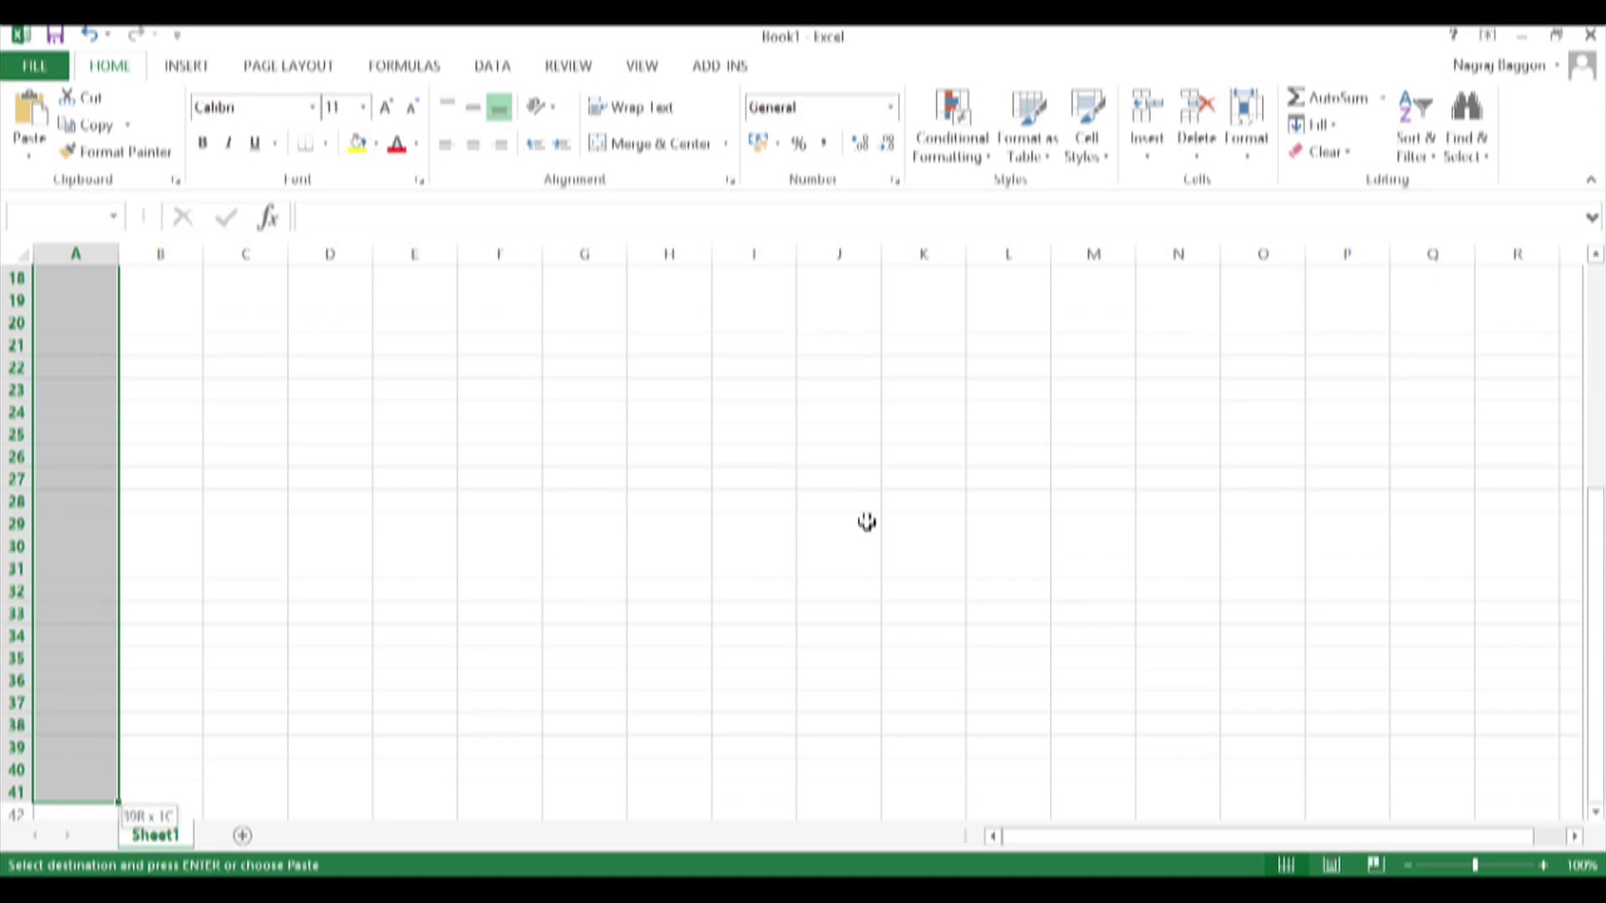
pyautogui.hotkey('shift', 'Down')
pyautogui.hotkey('shift', 'Down')
pyautogui.hotkey('shift', 'Down')
pyautogui.hotkey('shift', 'Down')
pyautogui.hotkey('shift', 'Down')
pyautogui.hotkey('shift', 'Down')
pyautogui.hotkey('shift', 'Down')
pyautogui.hotkey('shift', 'Down')
pyautogui.hotkey('shift', 'Down')
pyautogui.hotkey('shift', 'Down')
pyautogui.hotkey('shift', 'Down')
pyautogui.hotkey('shift', 'Down')
pyautogui.hotkey('shift', 'Down')
pyautogui.hotkey('shift', 'Down')
pyautogui.hotkey('shift', 'Down')
pyautogui.hotkey('shift', 'Down')
pyautogui.hotkey('shift', 'Down')
pyautogui.hotkey('shift', 'Down')
pyautogui.hotkey('shift', 'Down')
pyautogui.hotkey('shift', 'Down')
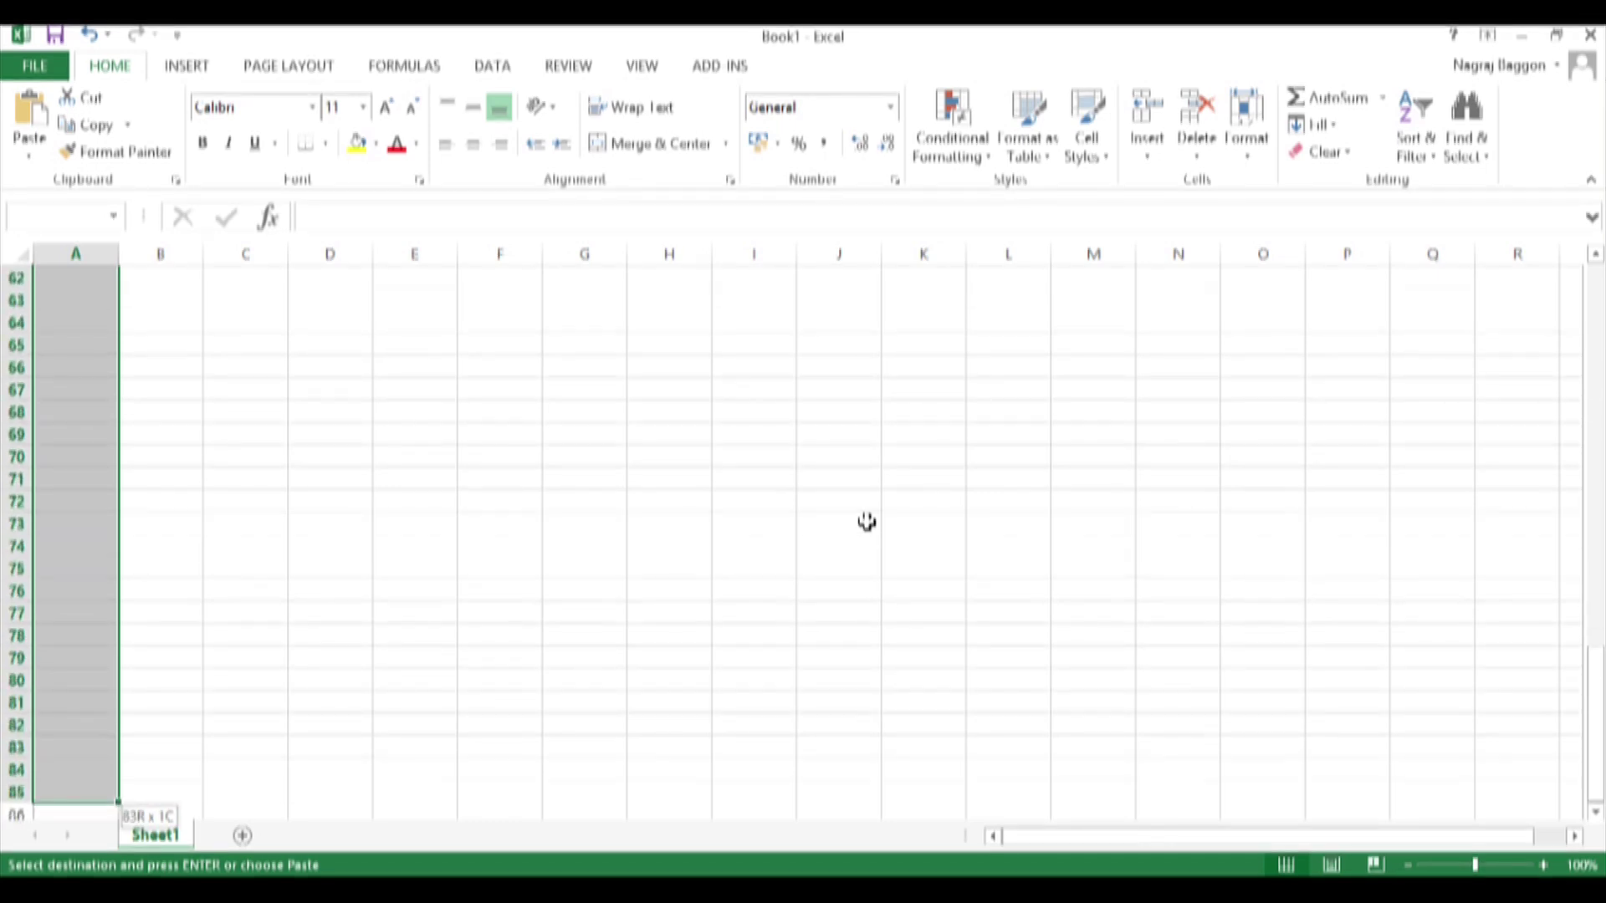
pyautogui.hotkey('shift', 'Down')
pyautogui.hotkey('shift', 'Down')
pyautogui.hotkey('shift', 'Down')
pyautogui.hotkey('shift', 'Down')
pyautogui.hotkey('shift', 'Down')
pyautogui.hotkey('shift', 'Down')
pyautogui.hotkey('shift', 'Down')
pyautogui.hotkey('shift', 'Down')
pyautogui.hotkey('shift', 'Down')
pyautogui.hotkey('shift', 'Down')
pyautogui.hotkey('shift', 'Down')
pyautogui.hotkey('shift', 'Down')
pyautogui.hotkey('shift', 'Down')
pyautogui.hotkey('shift', 'Down')
pyautogui.hotkey('shift', 'Down')
pyautogui.hotkey('shift', 'Down')
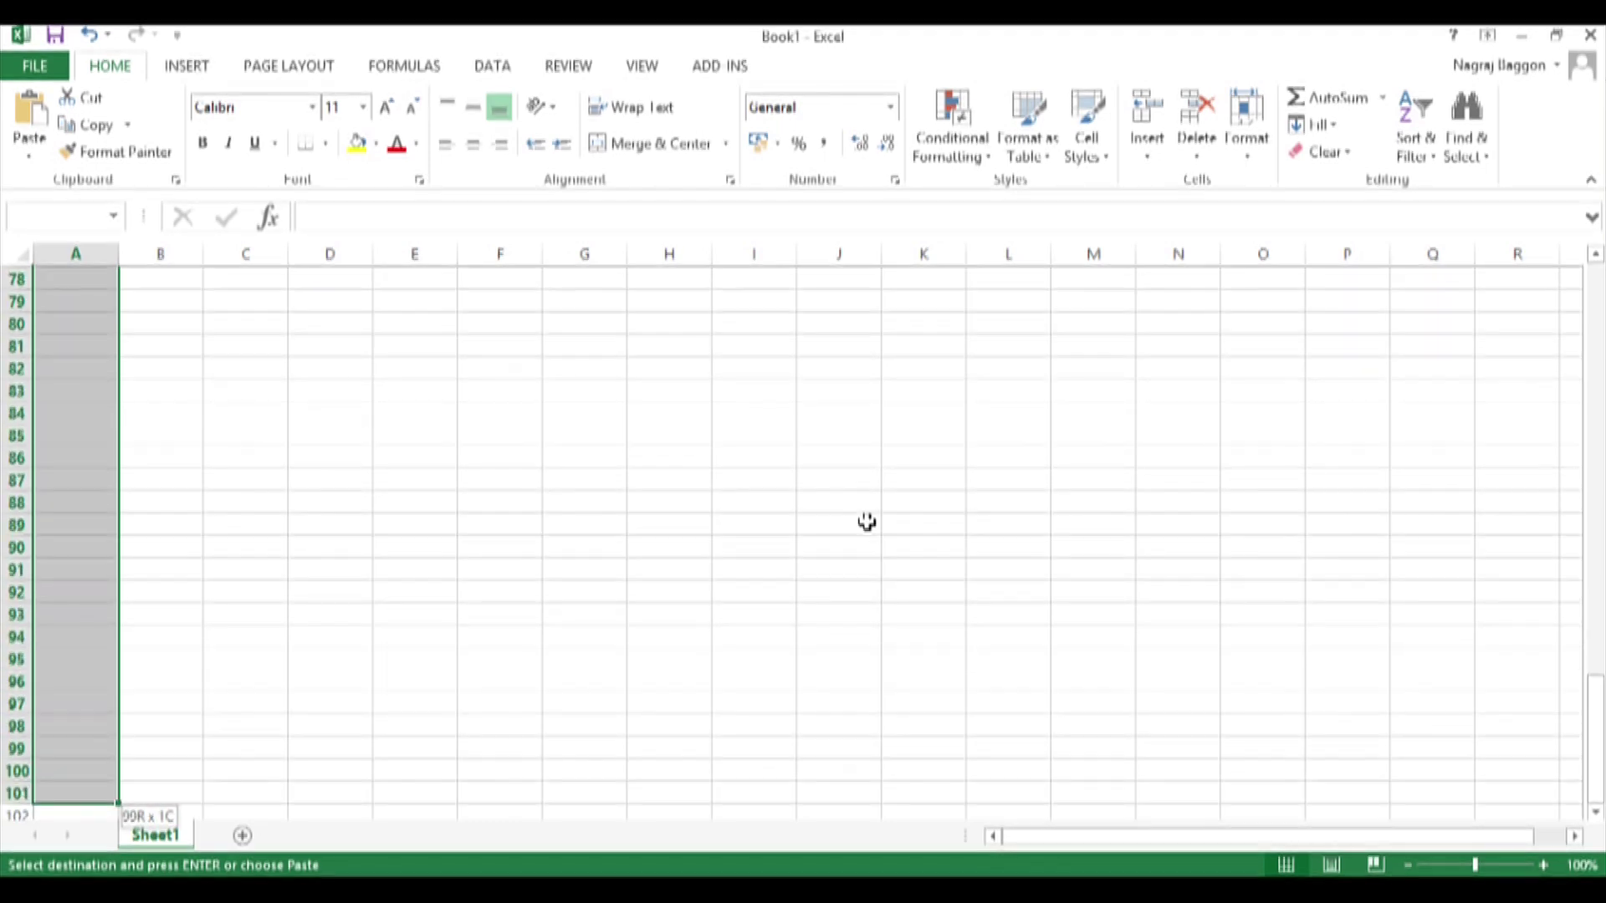
pyautogui.hotkey('ctrl', 'v')
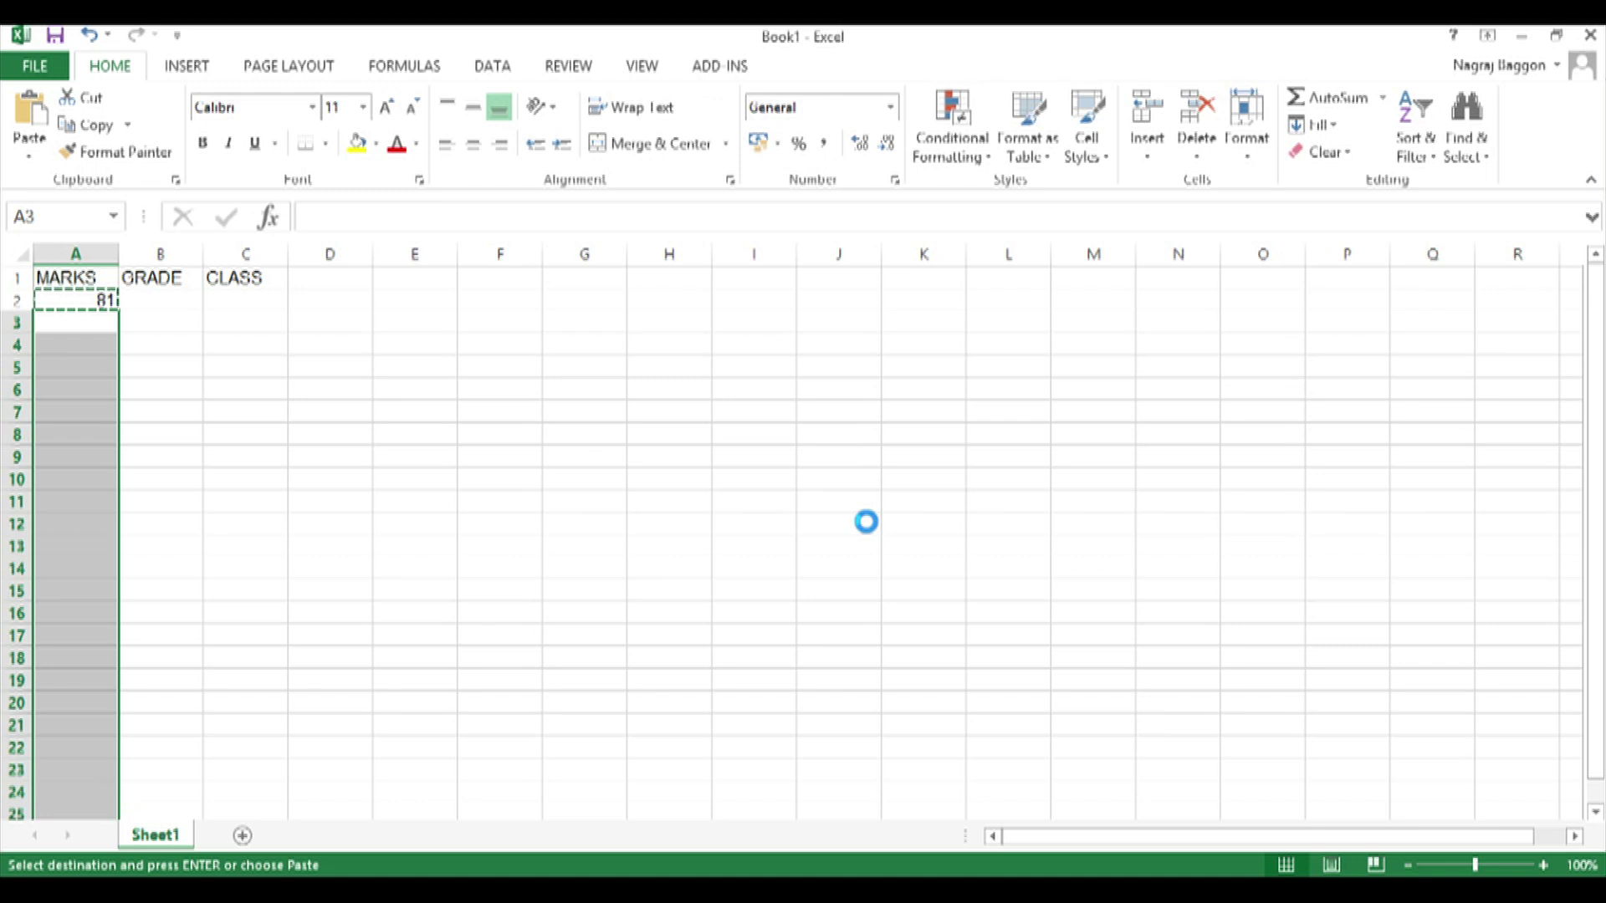
# - Convert column A's random marks to fixed values with Paste Values
pyautogui.click(71, 254)
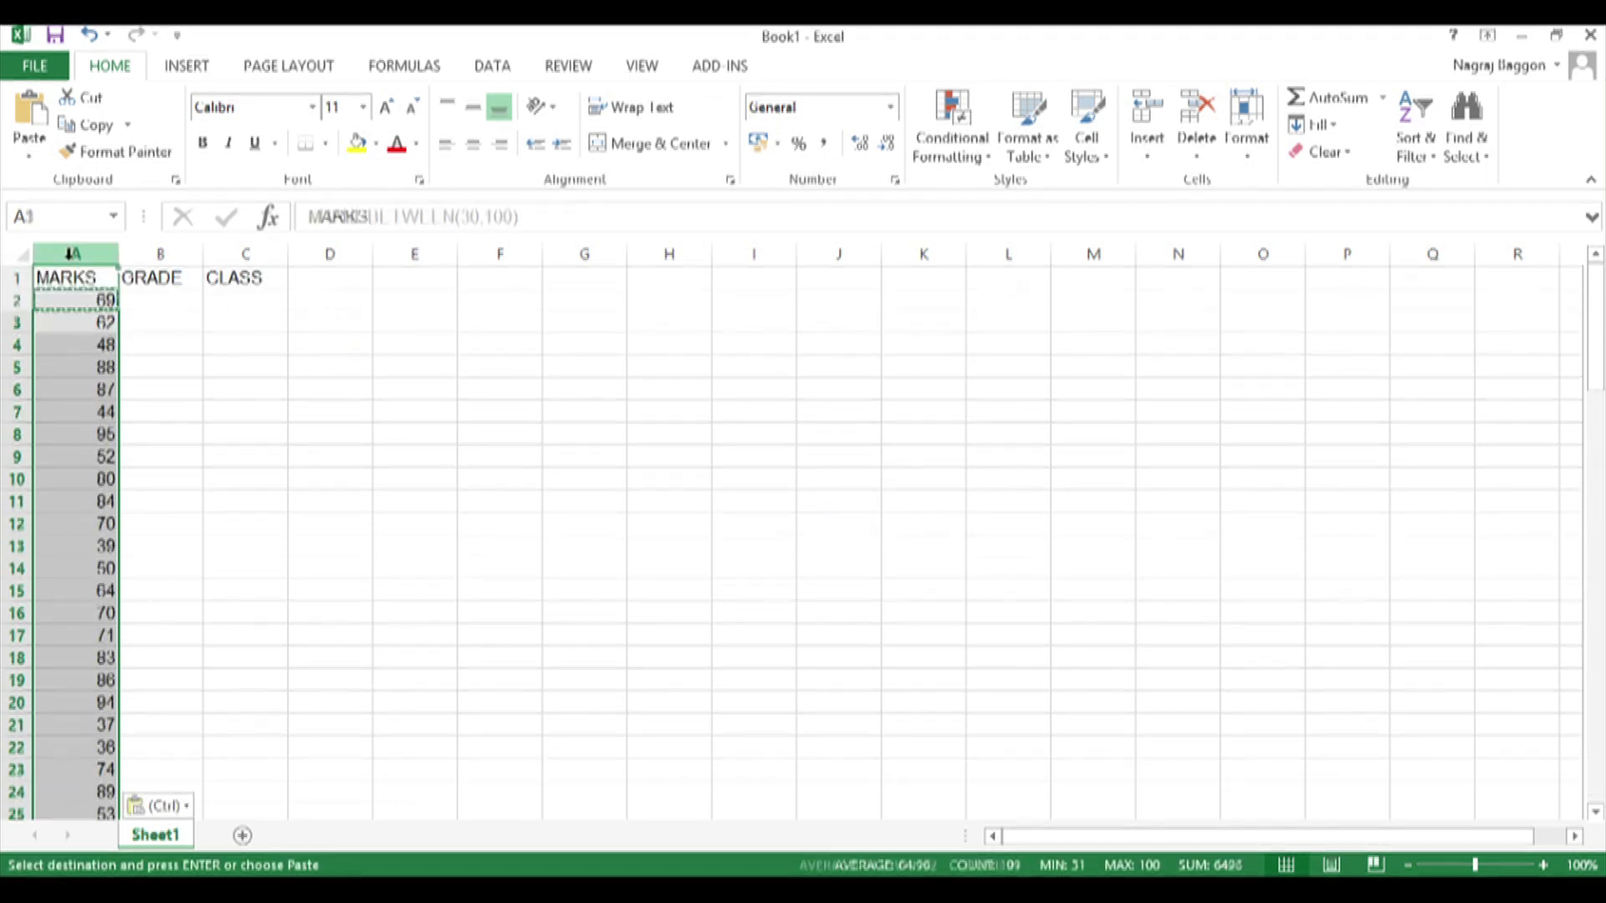
pyautogui.hotkey('ctrl', 'c')
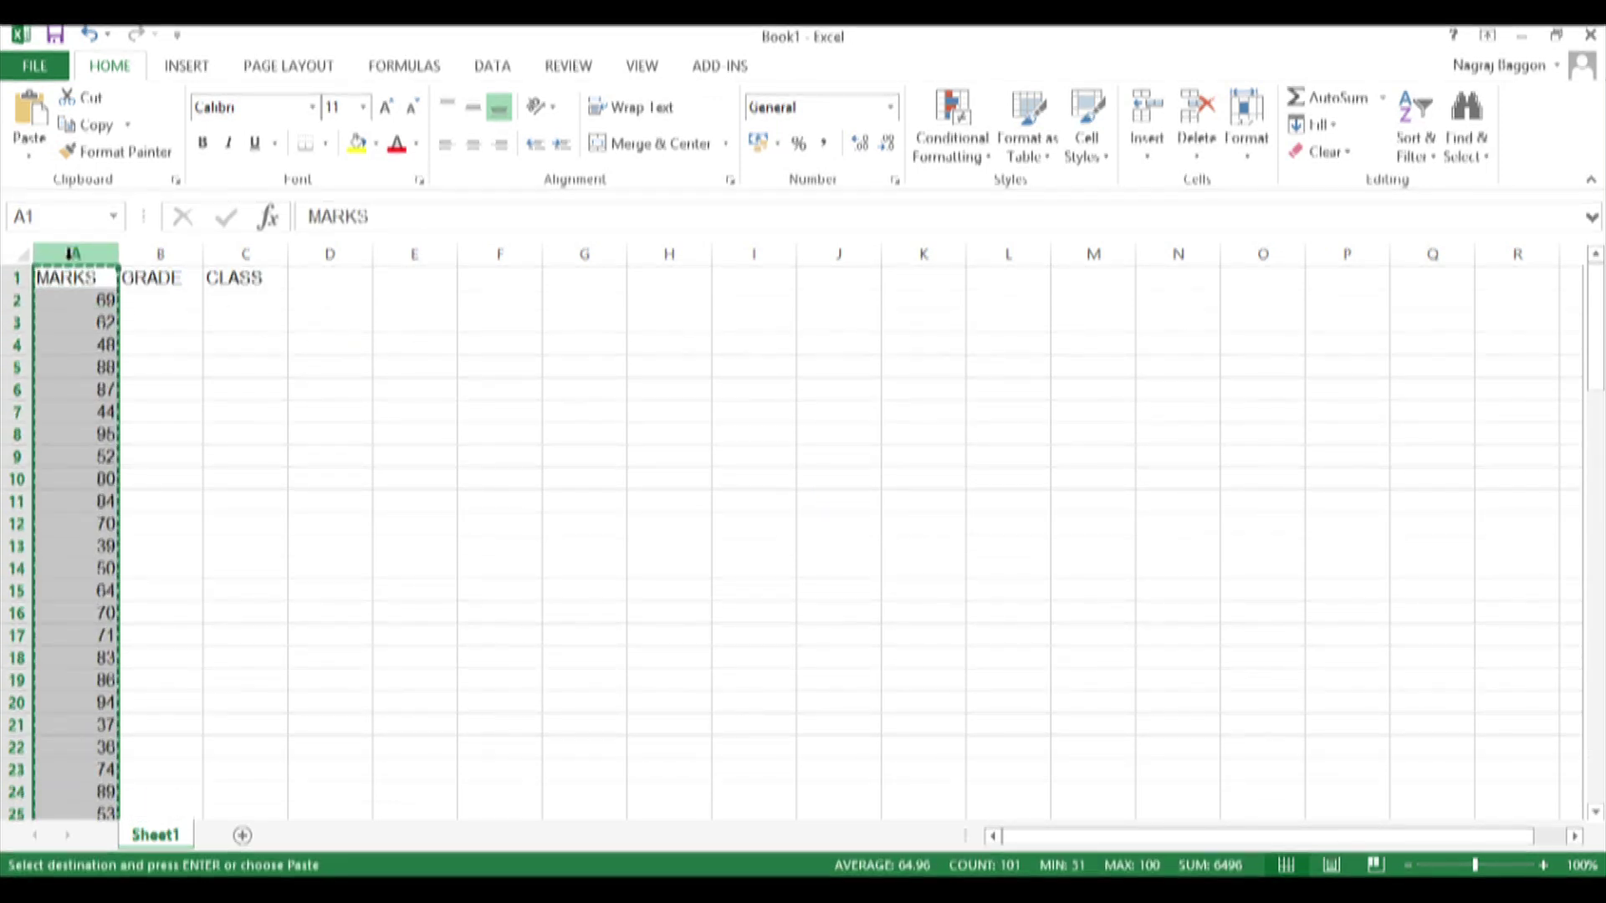
pyautogui.rightClick(73, 255)
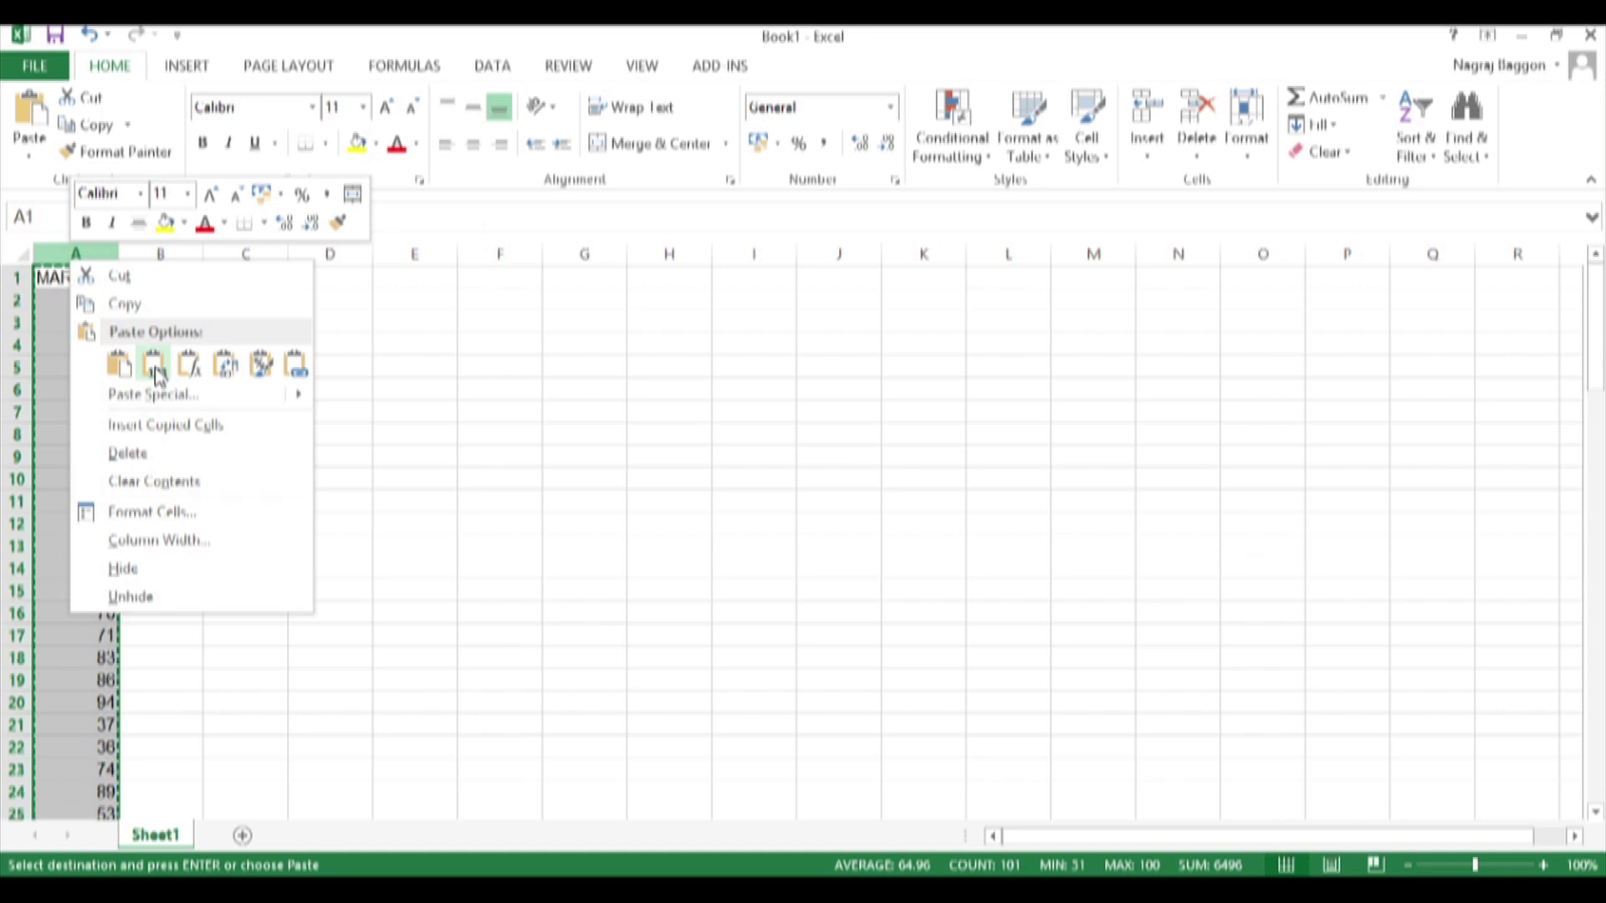
pyautogui.click(147, 367)
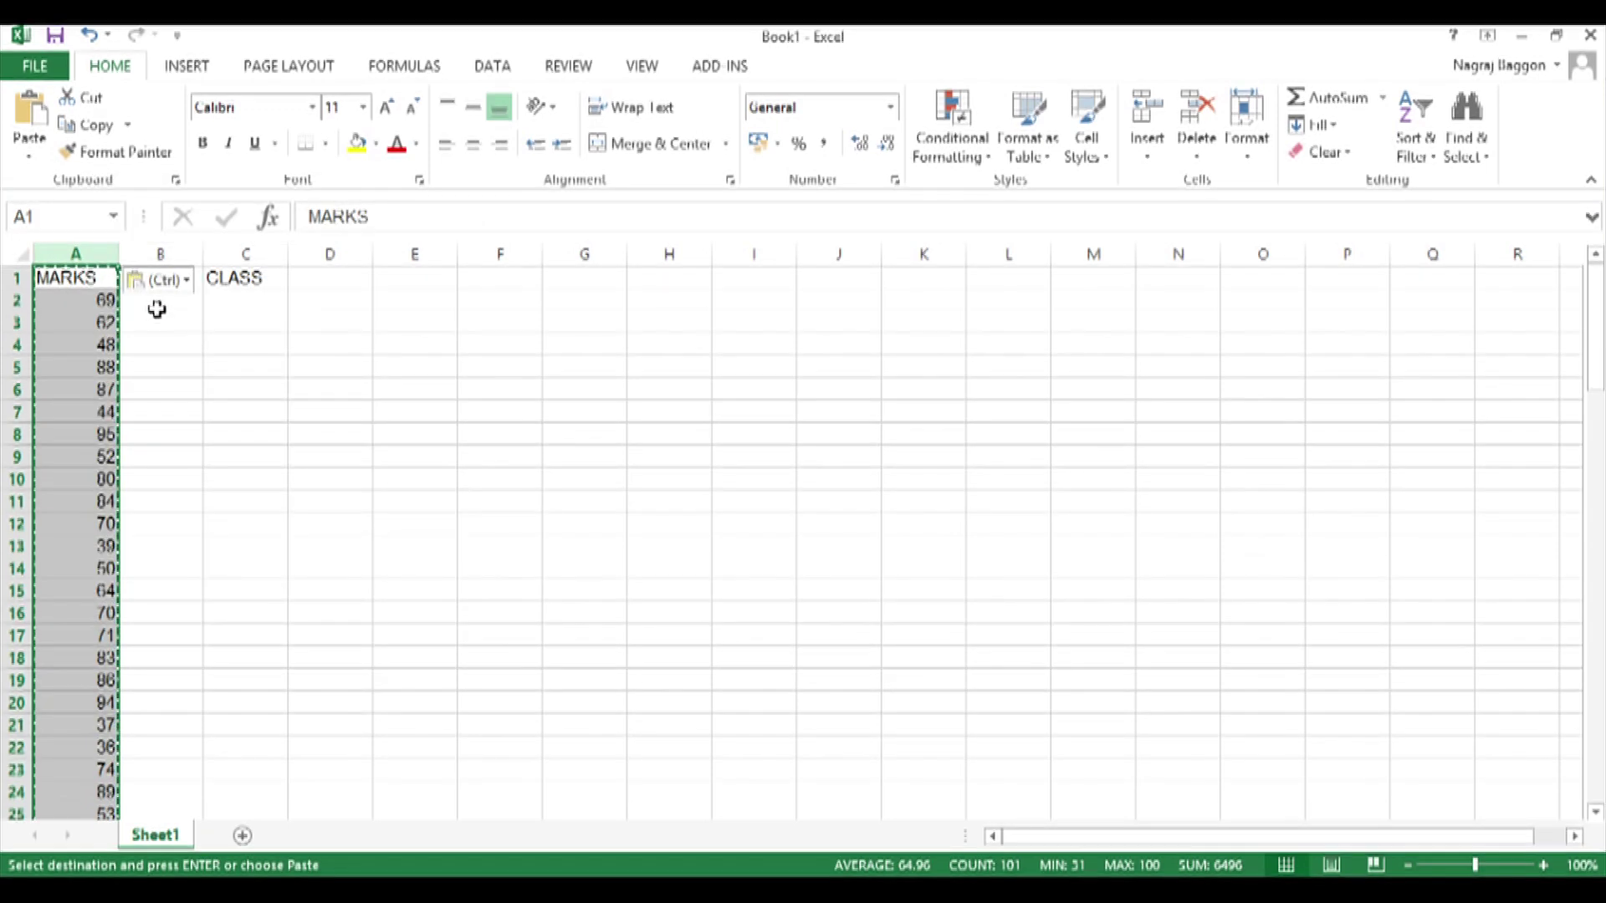
pyautogui.click(156, 307)
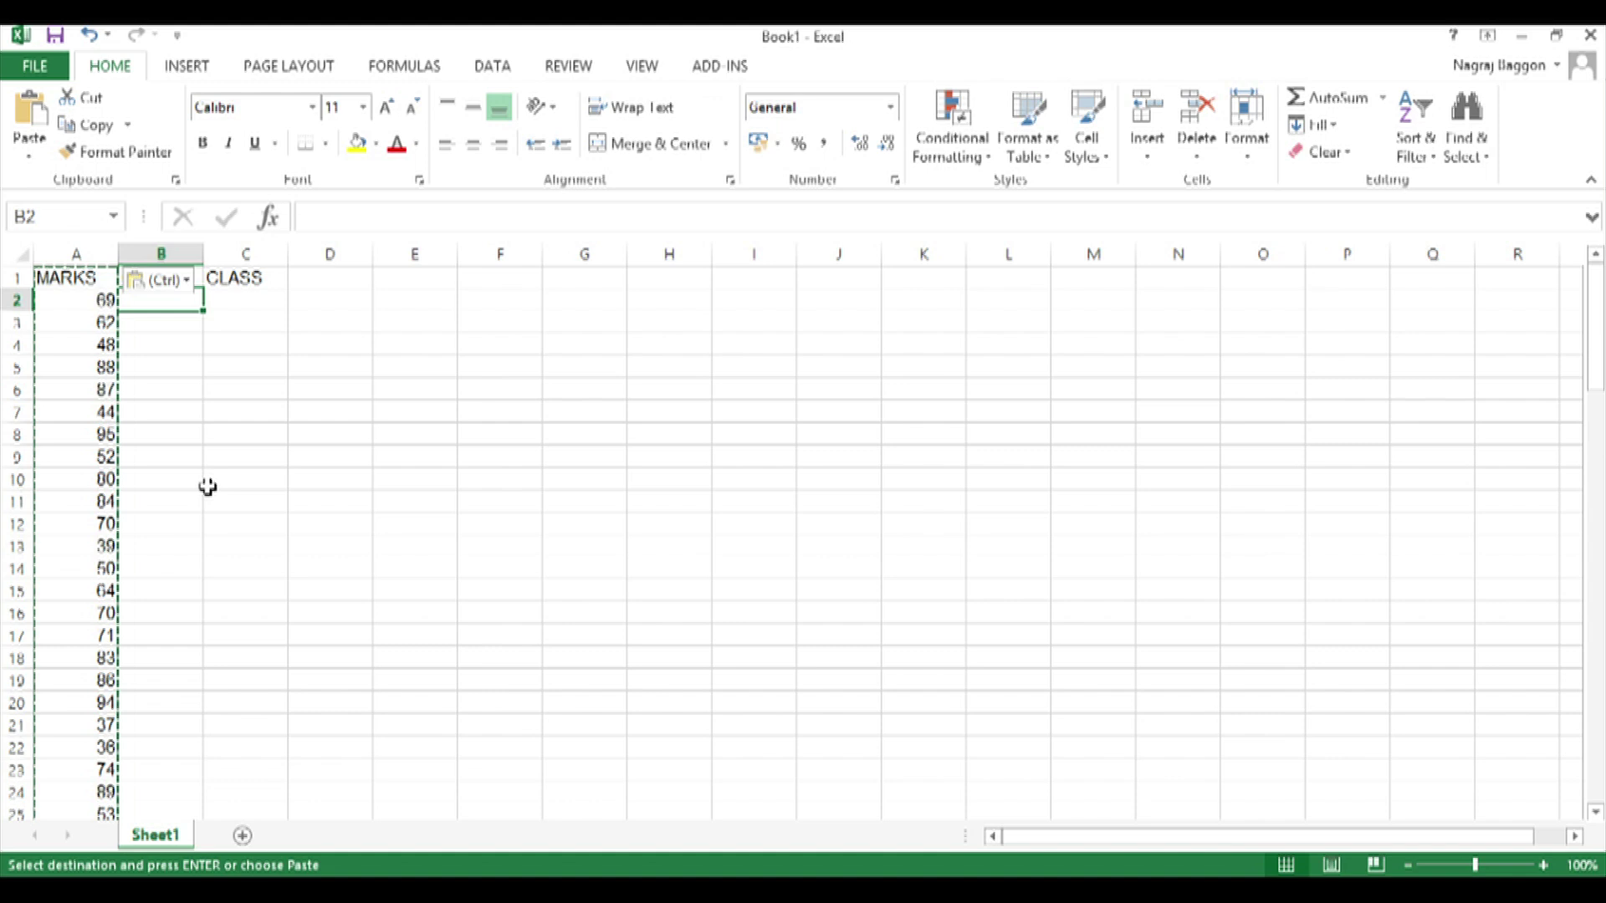
pyautogui.press('Escape')
pyautogui.press('Escape')
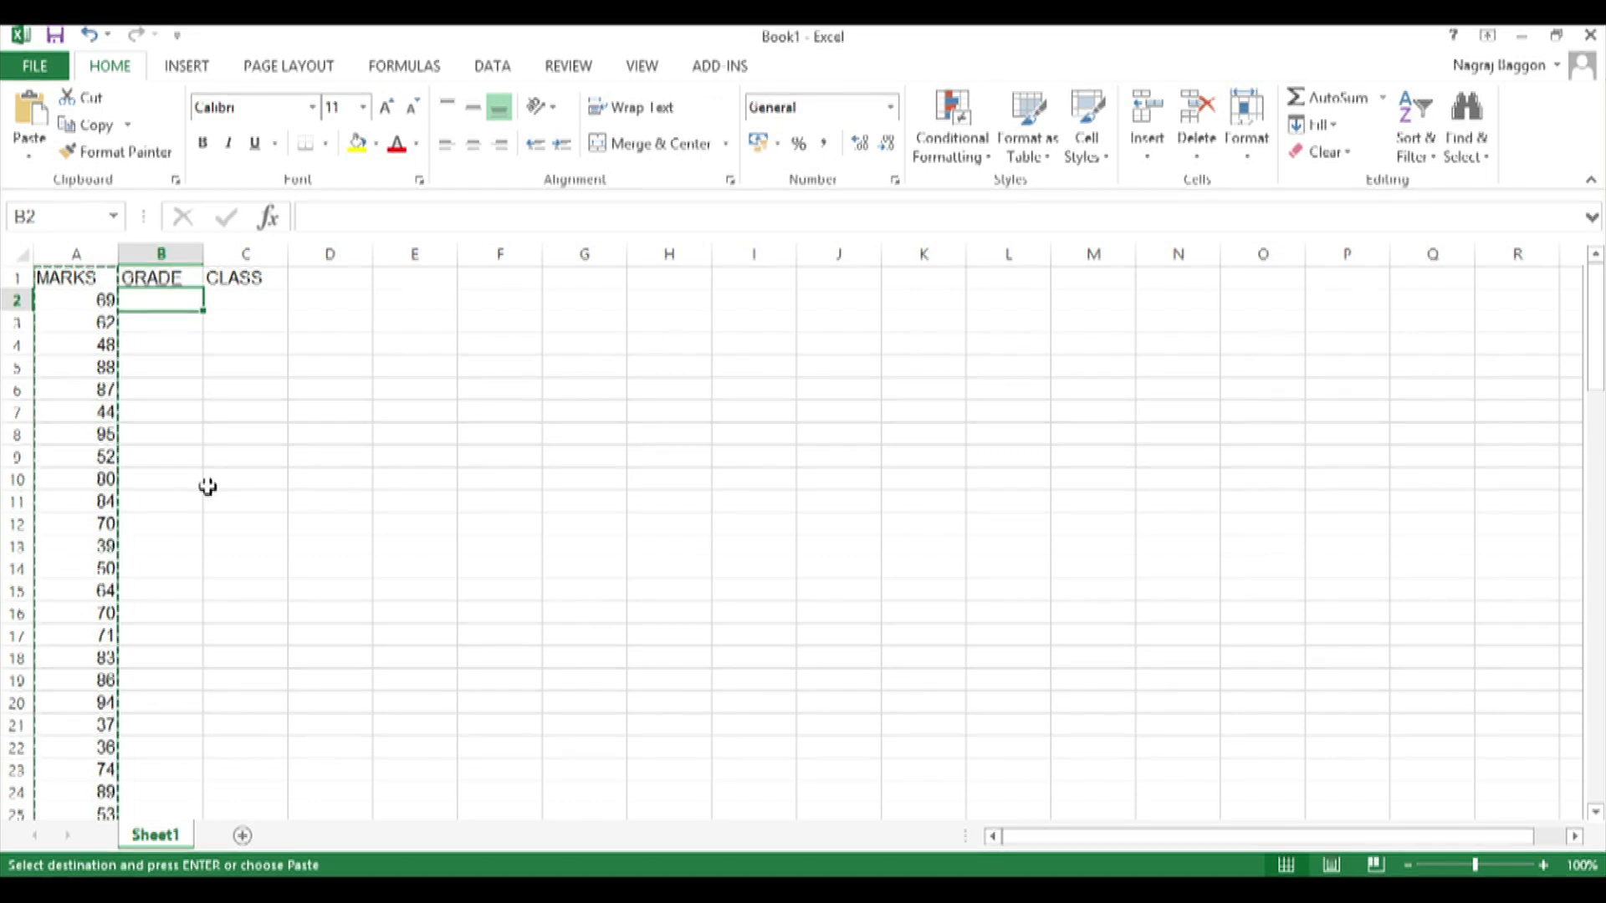
# - Begin B2's formula as =IF(A2>90,"A", referencing the mark in A2
pyautogui.write('=IF(')
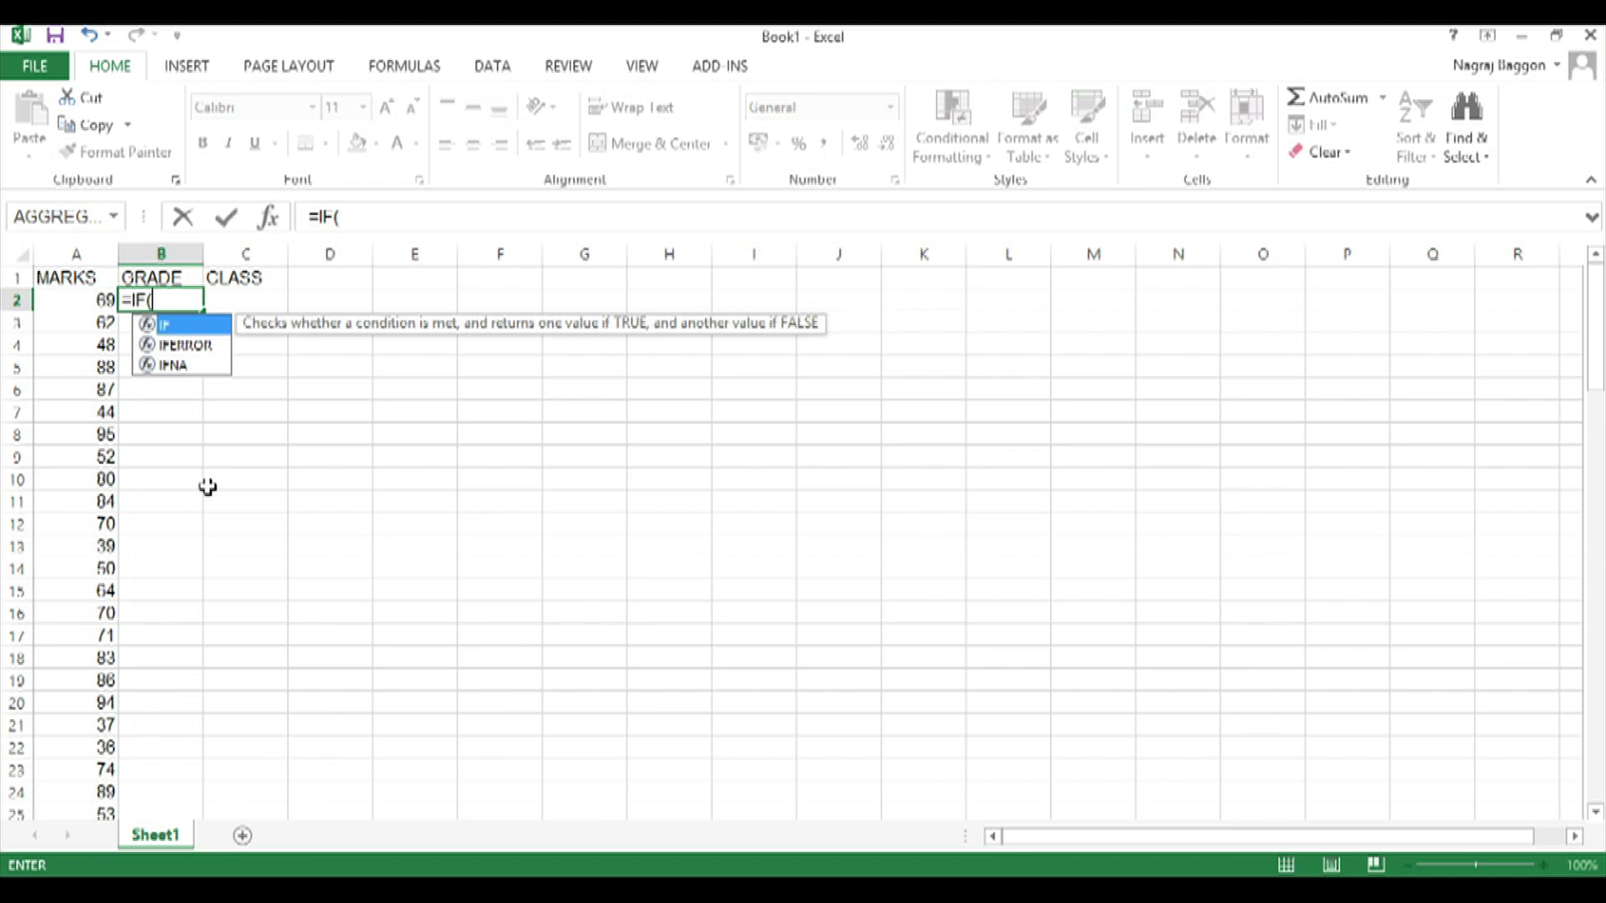
pyautogui.press('Left')
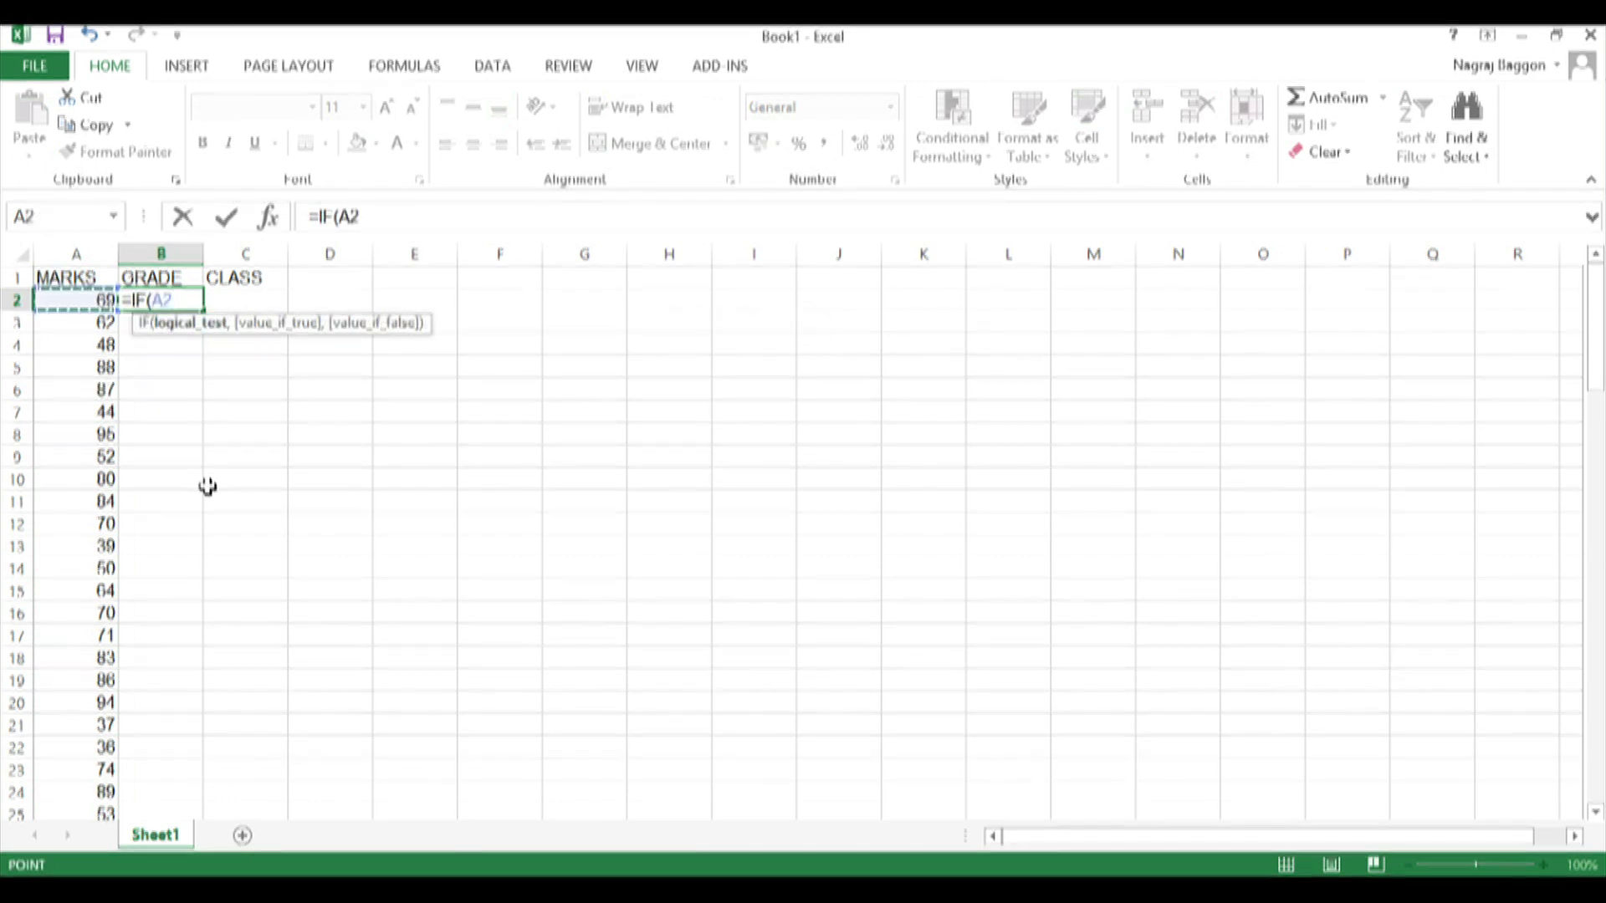
pyautogui.write('>9')
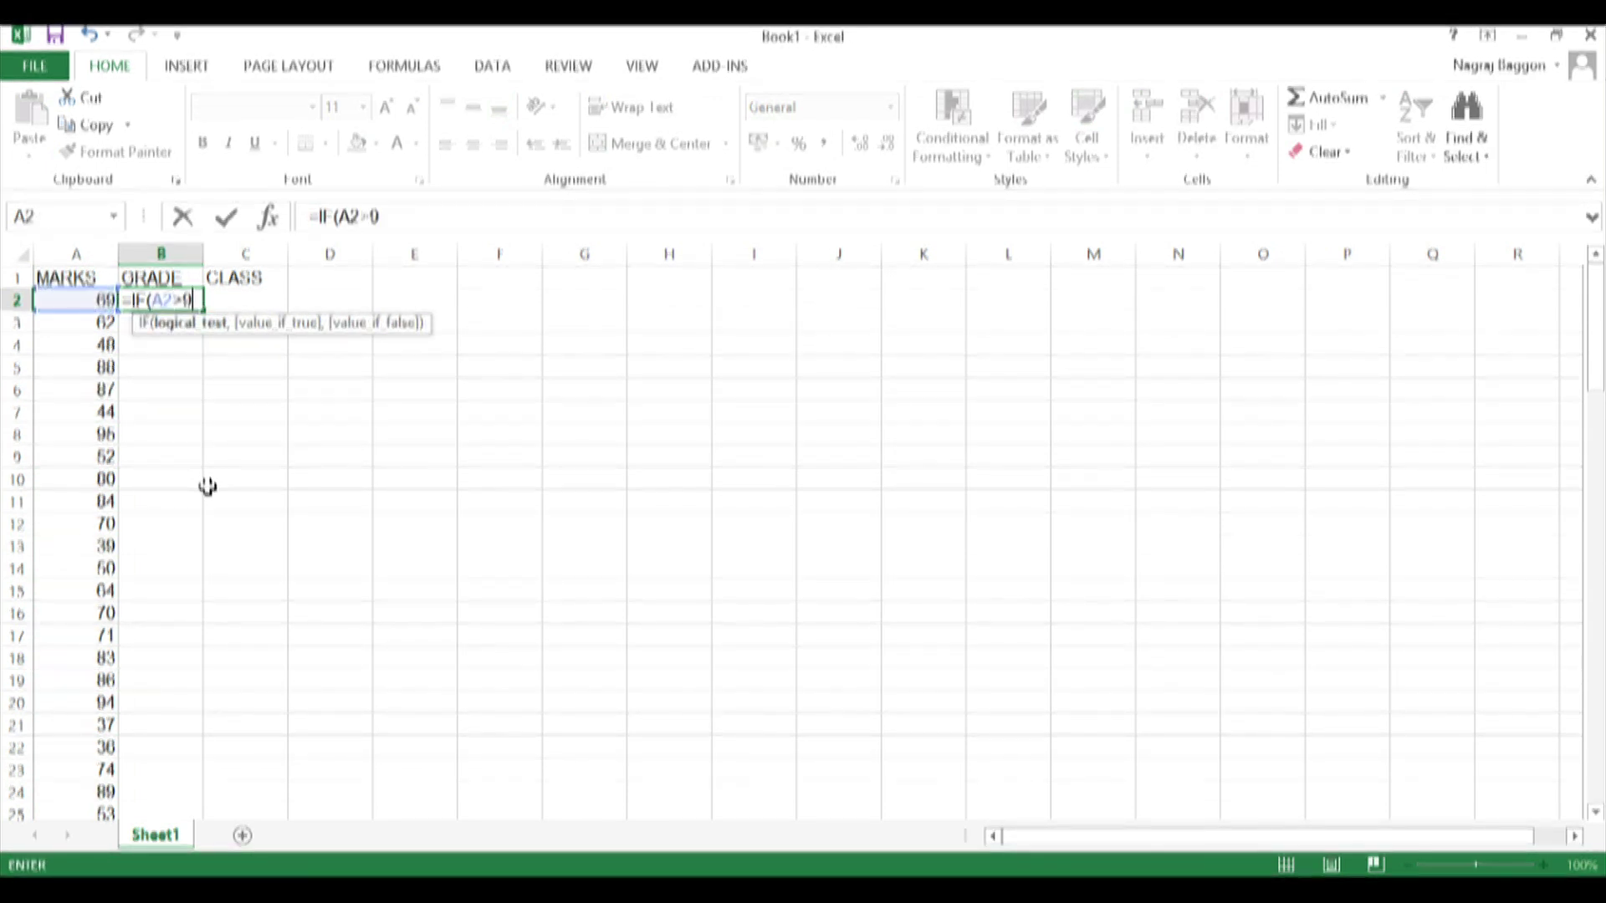
pyautogui.write('0,"')
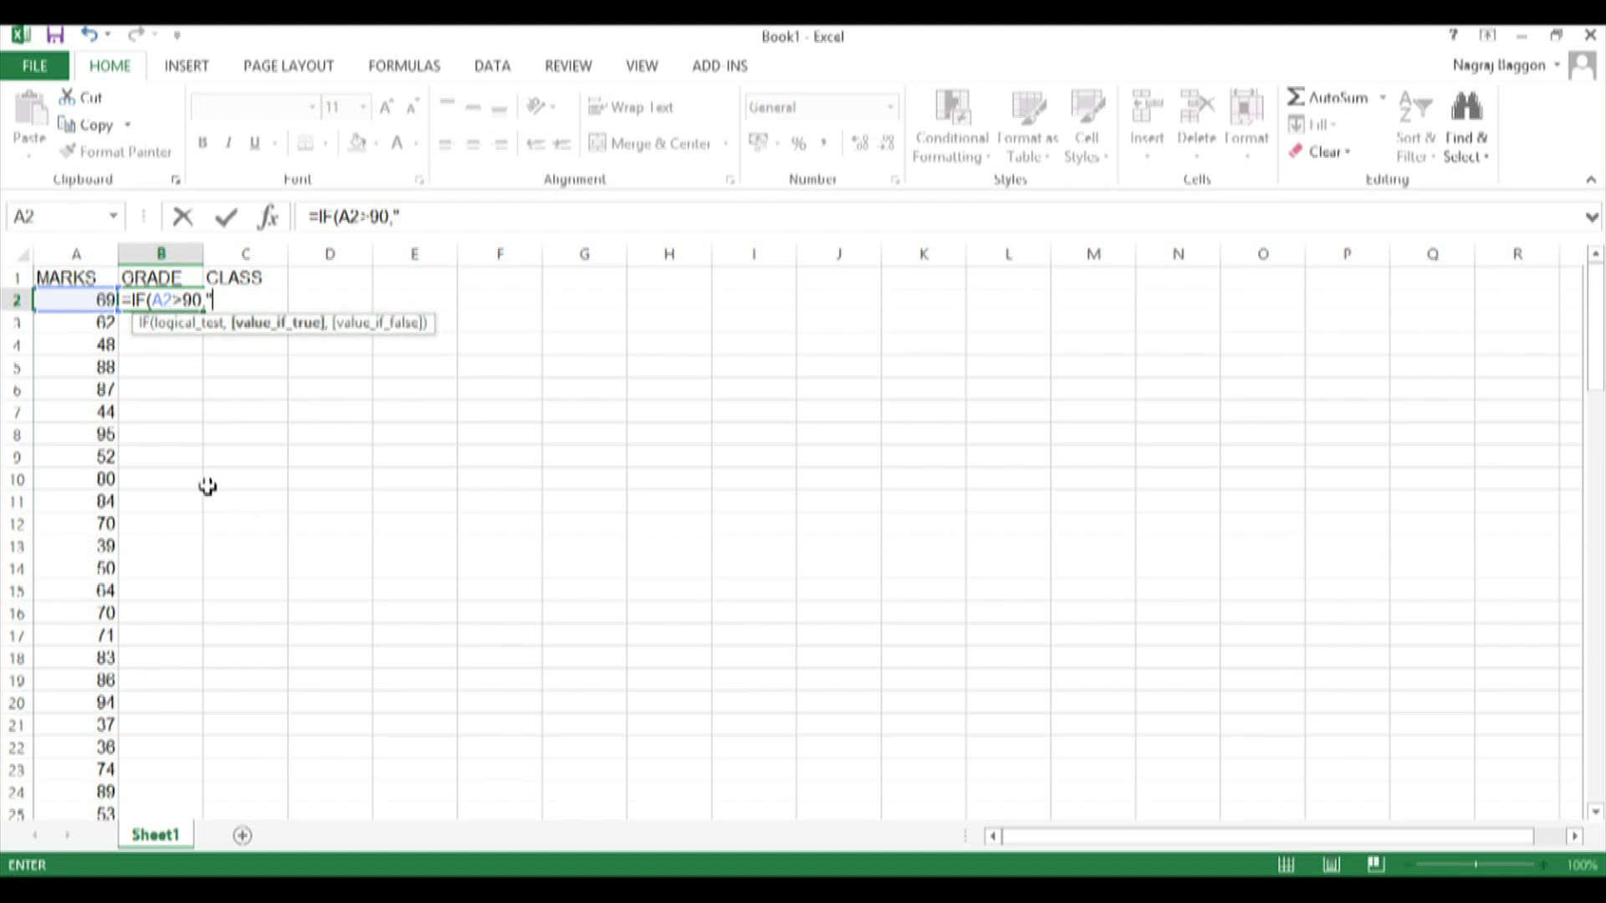
pyautogui.write('A"')
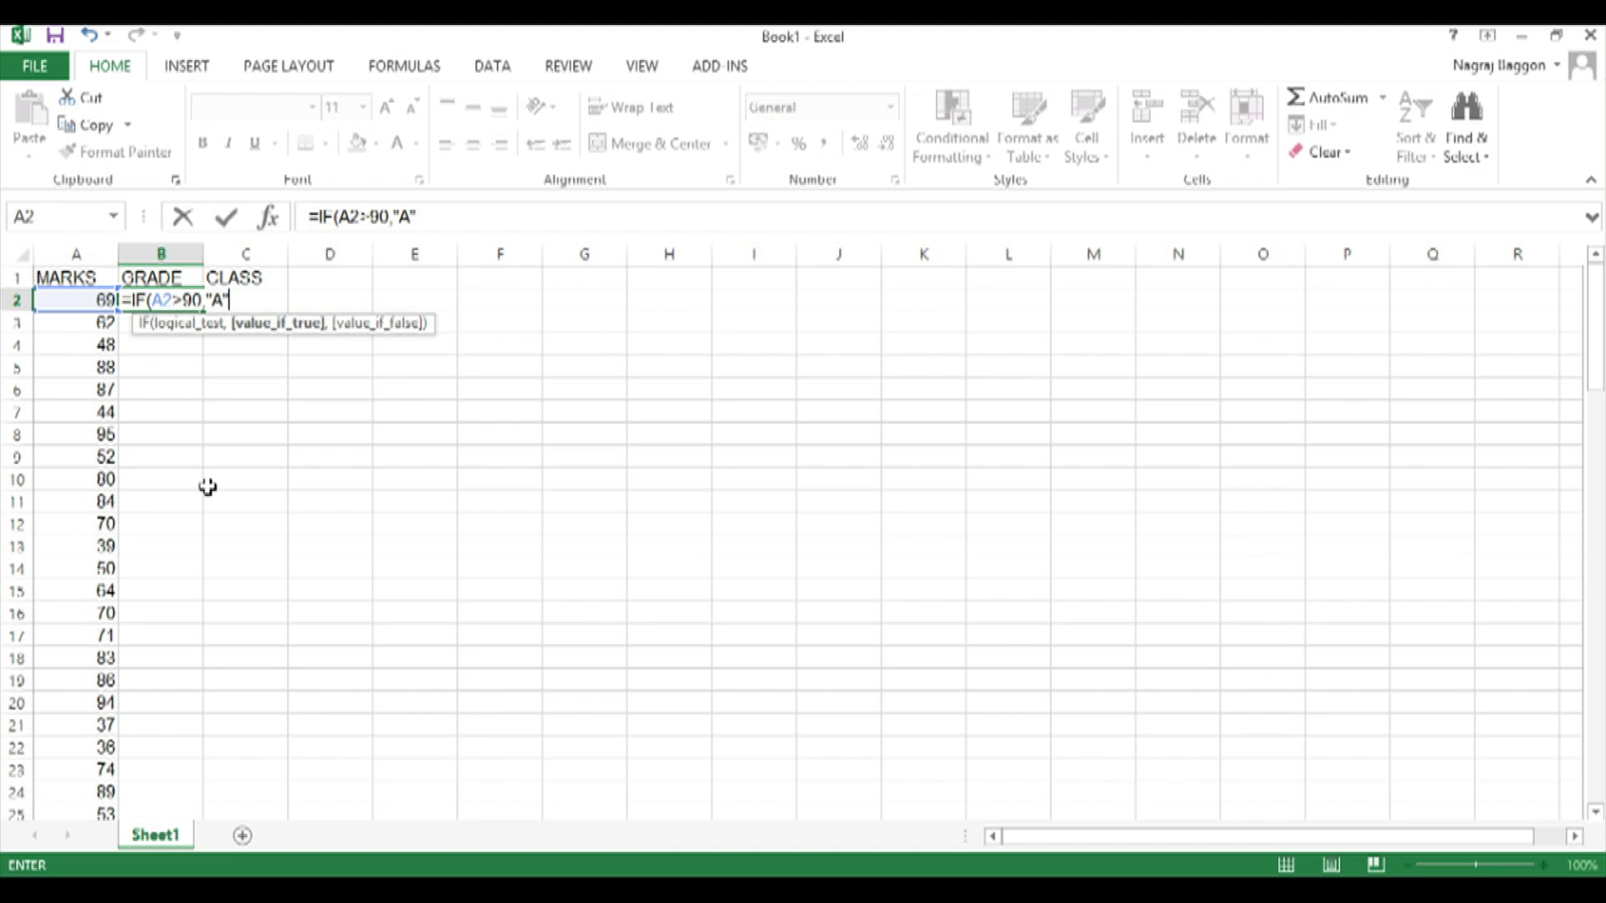
# - Nest tiers A2>74 gives B, >59 C, >50 D, >34 E, otherwise F
pyautogui.write(',IF(')
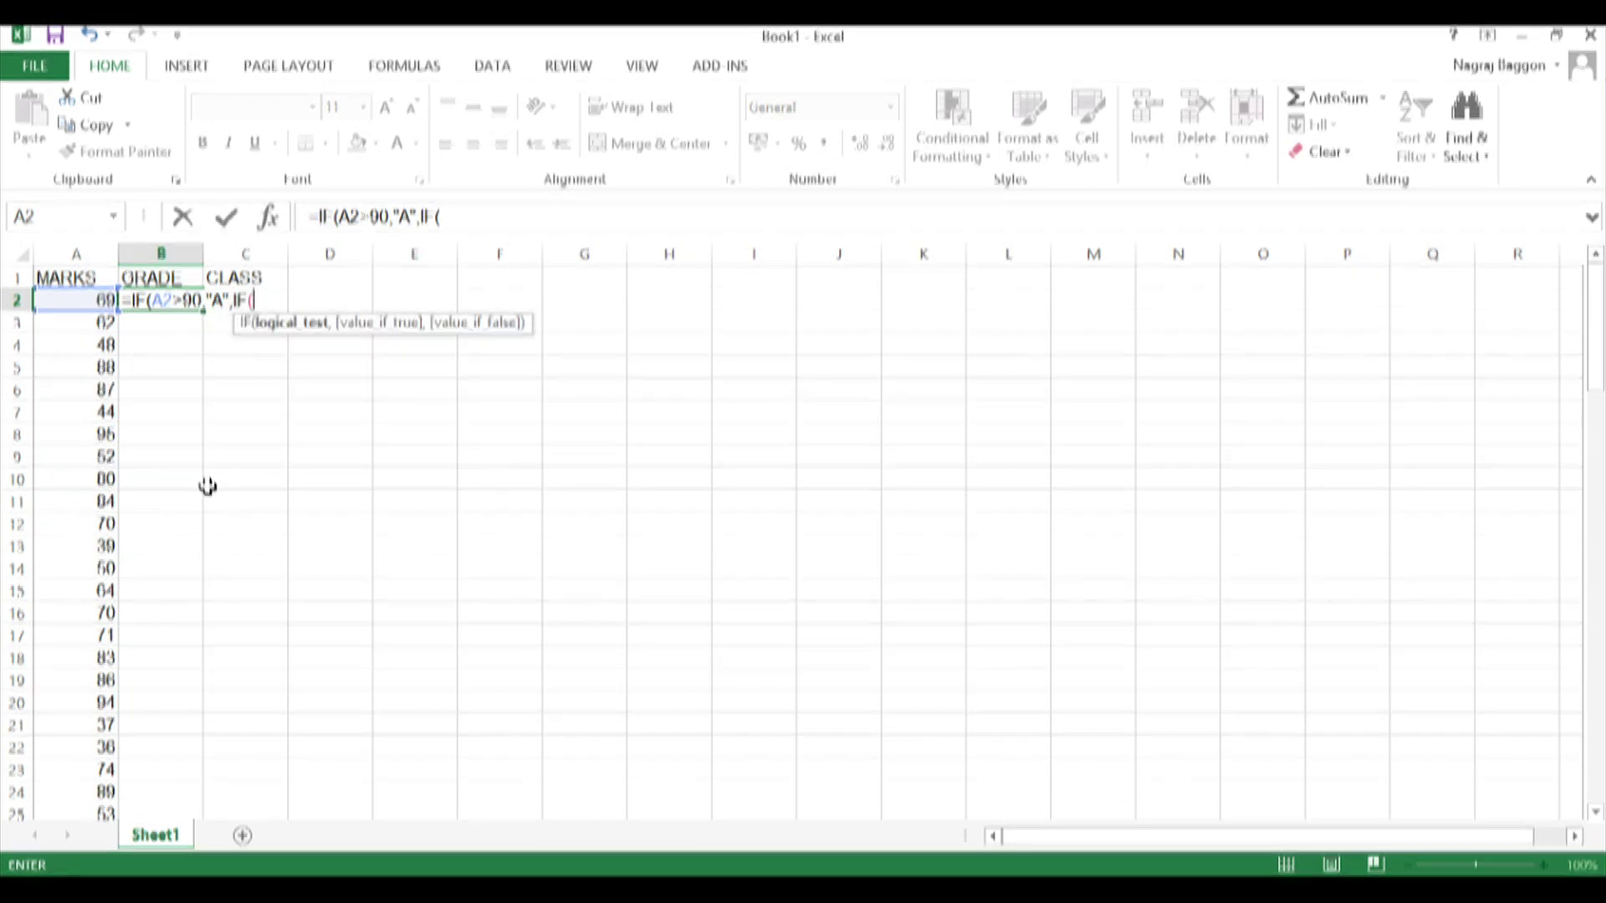
pyautogui.press('Left')
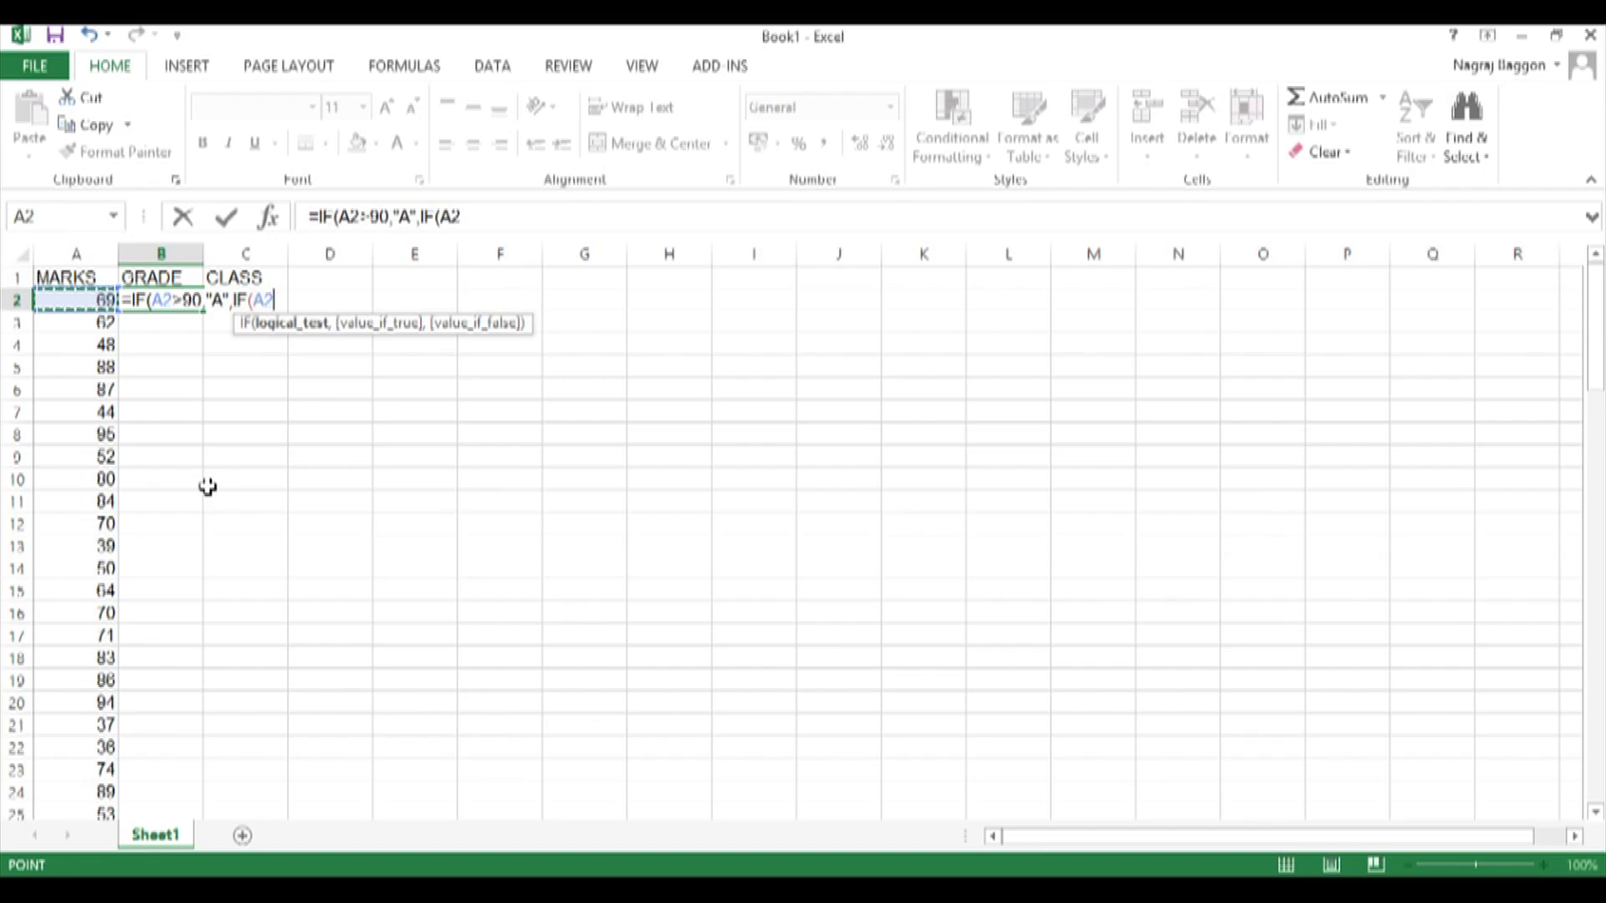
pyautogui.write('>7')
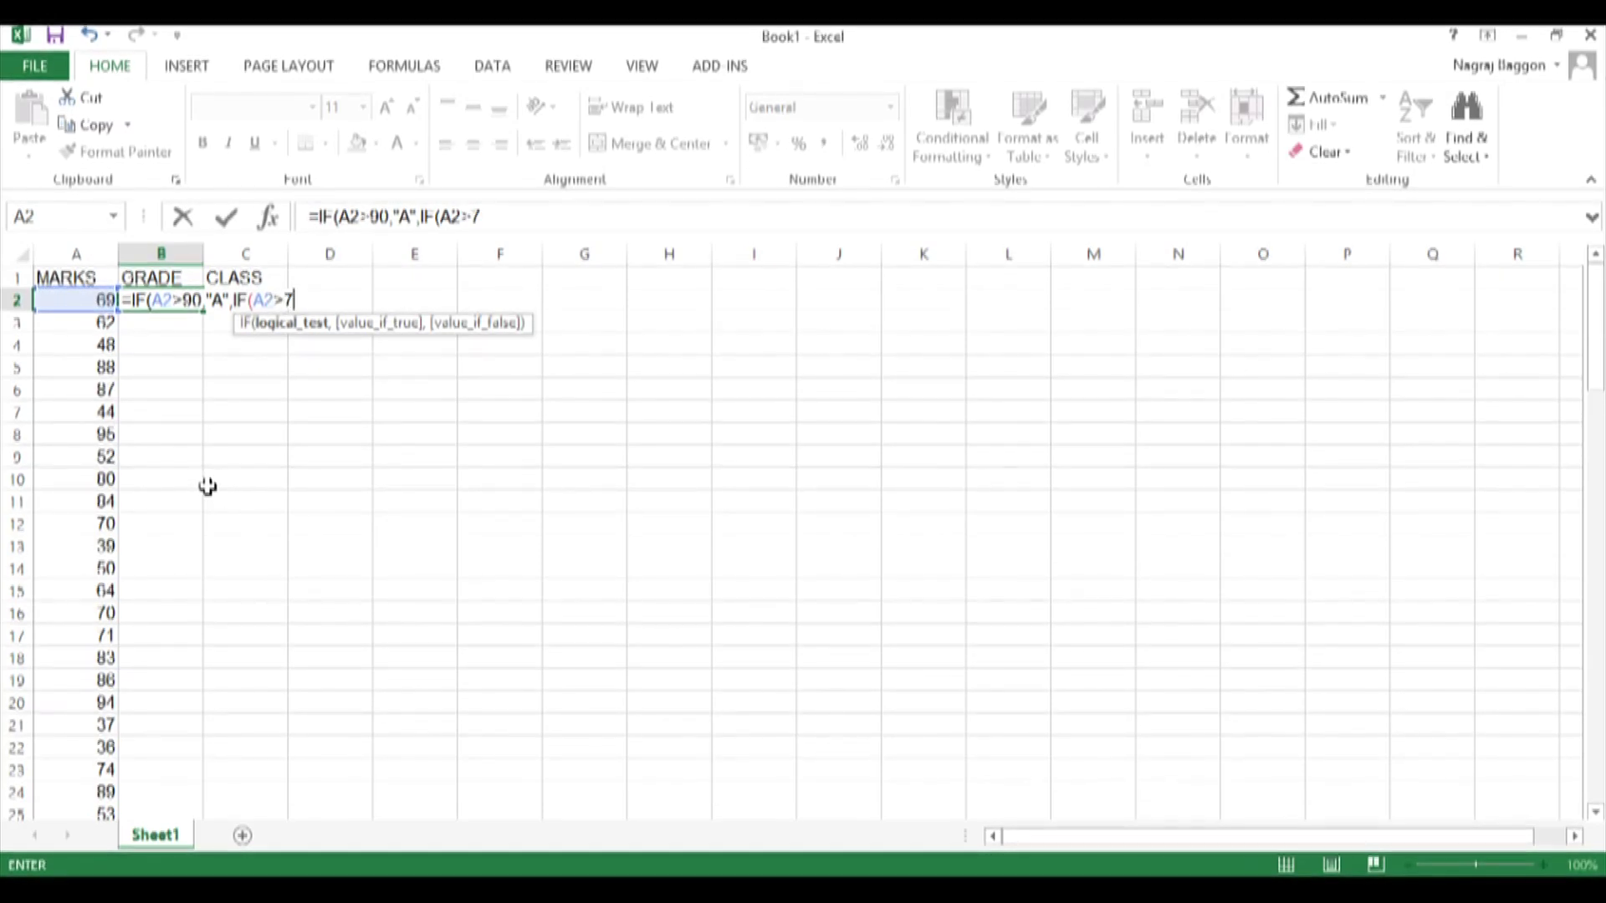
pyautogui.write('4,')
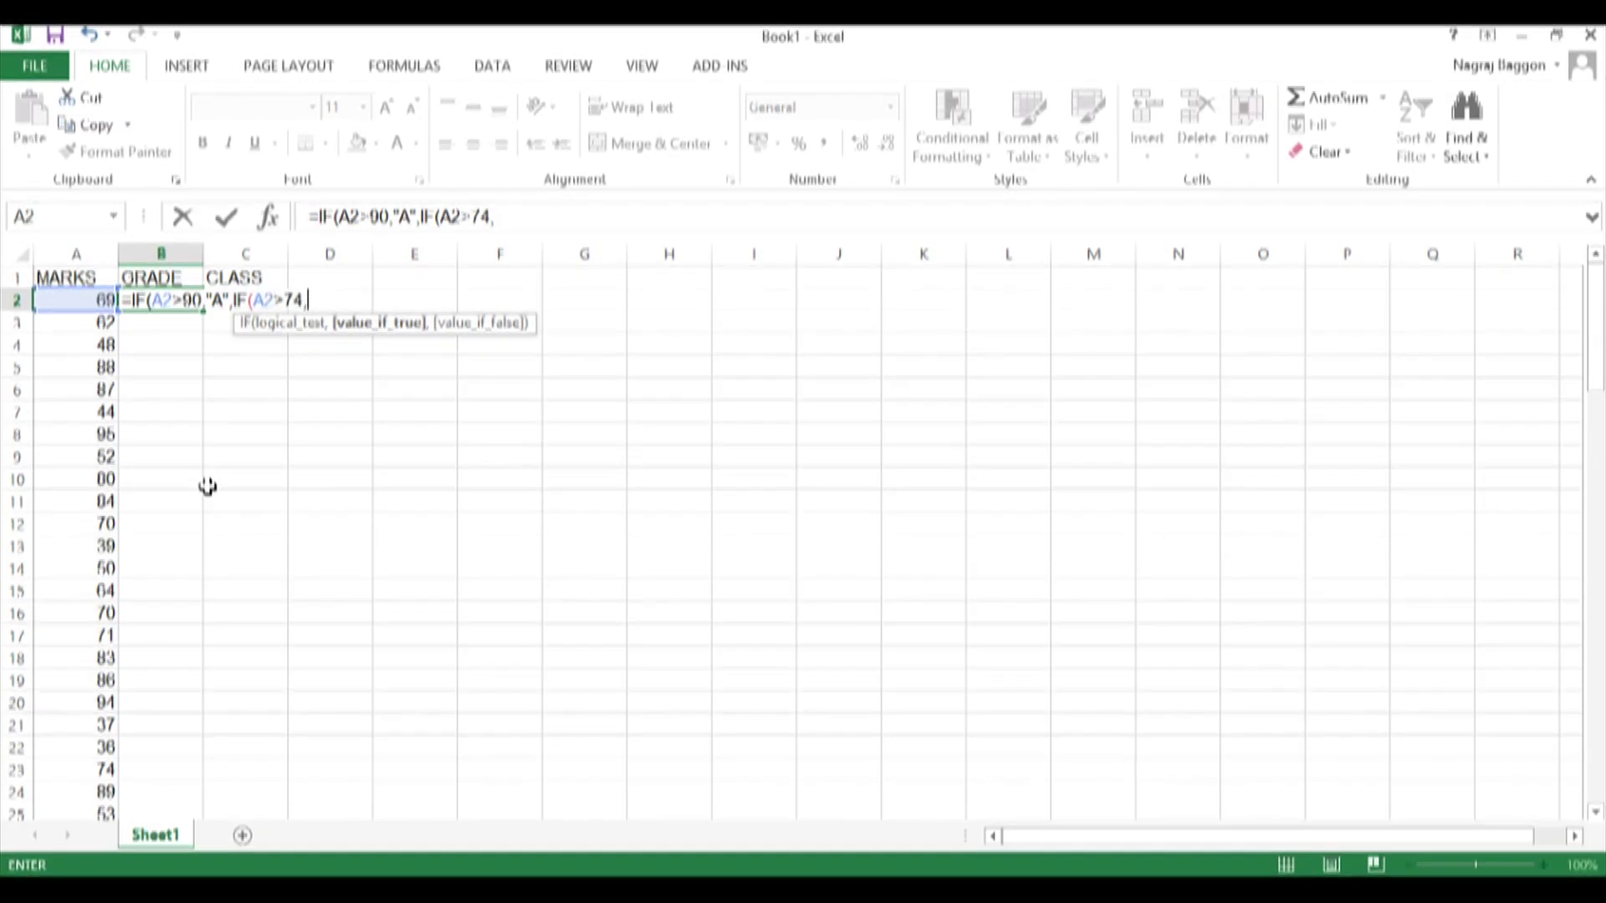
pyautogui.write('"')
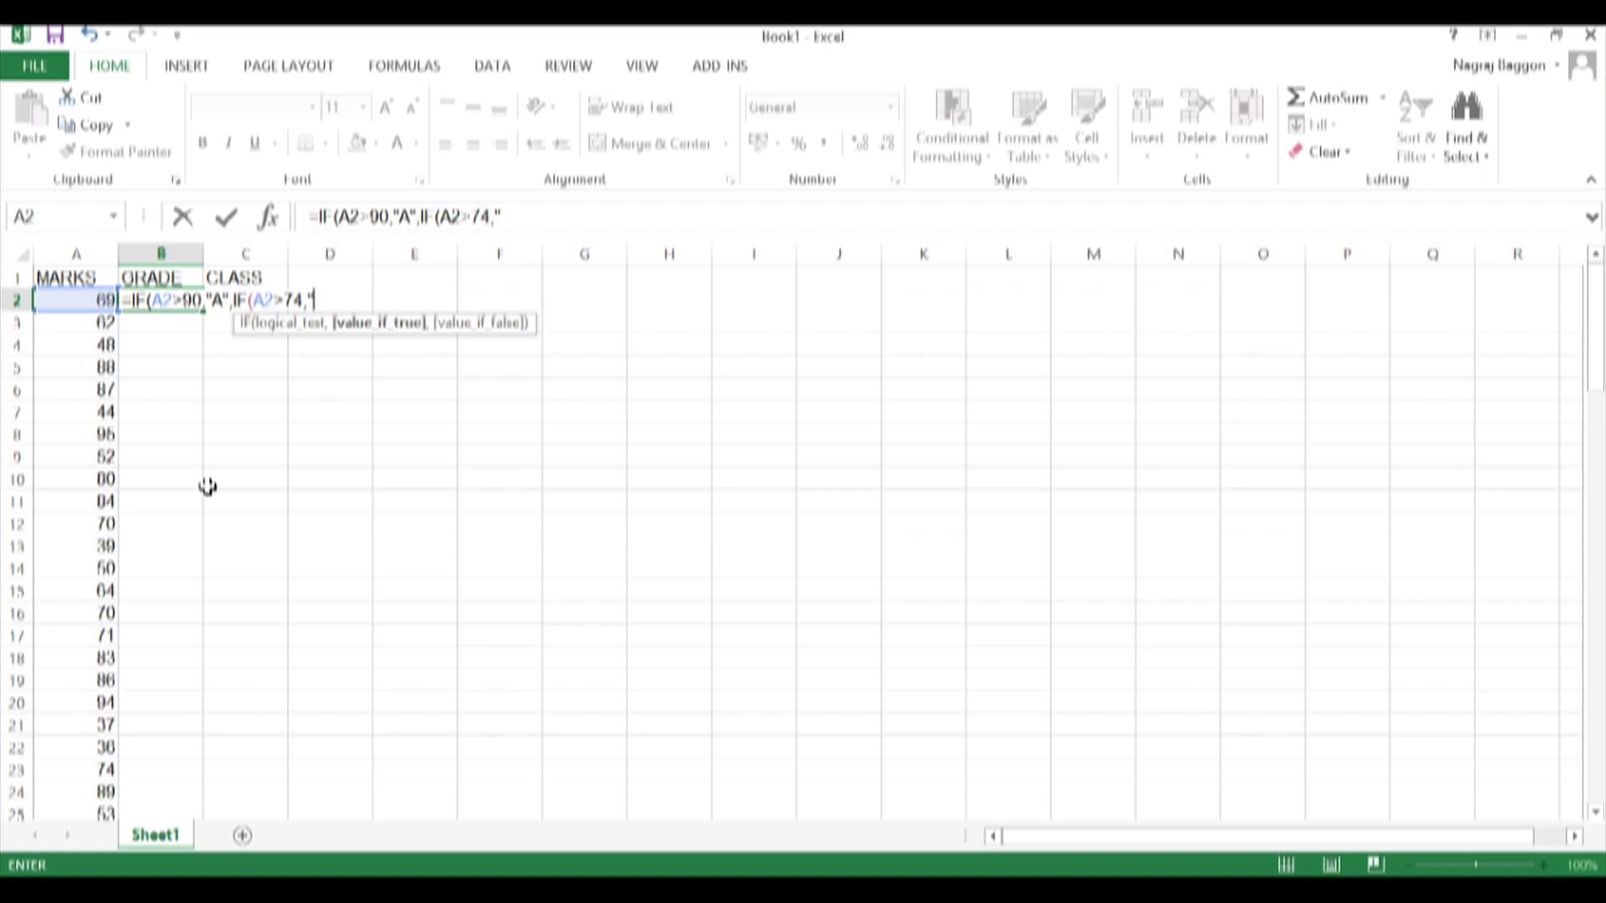
pyautogui.write('B",')
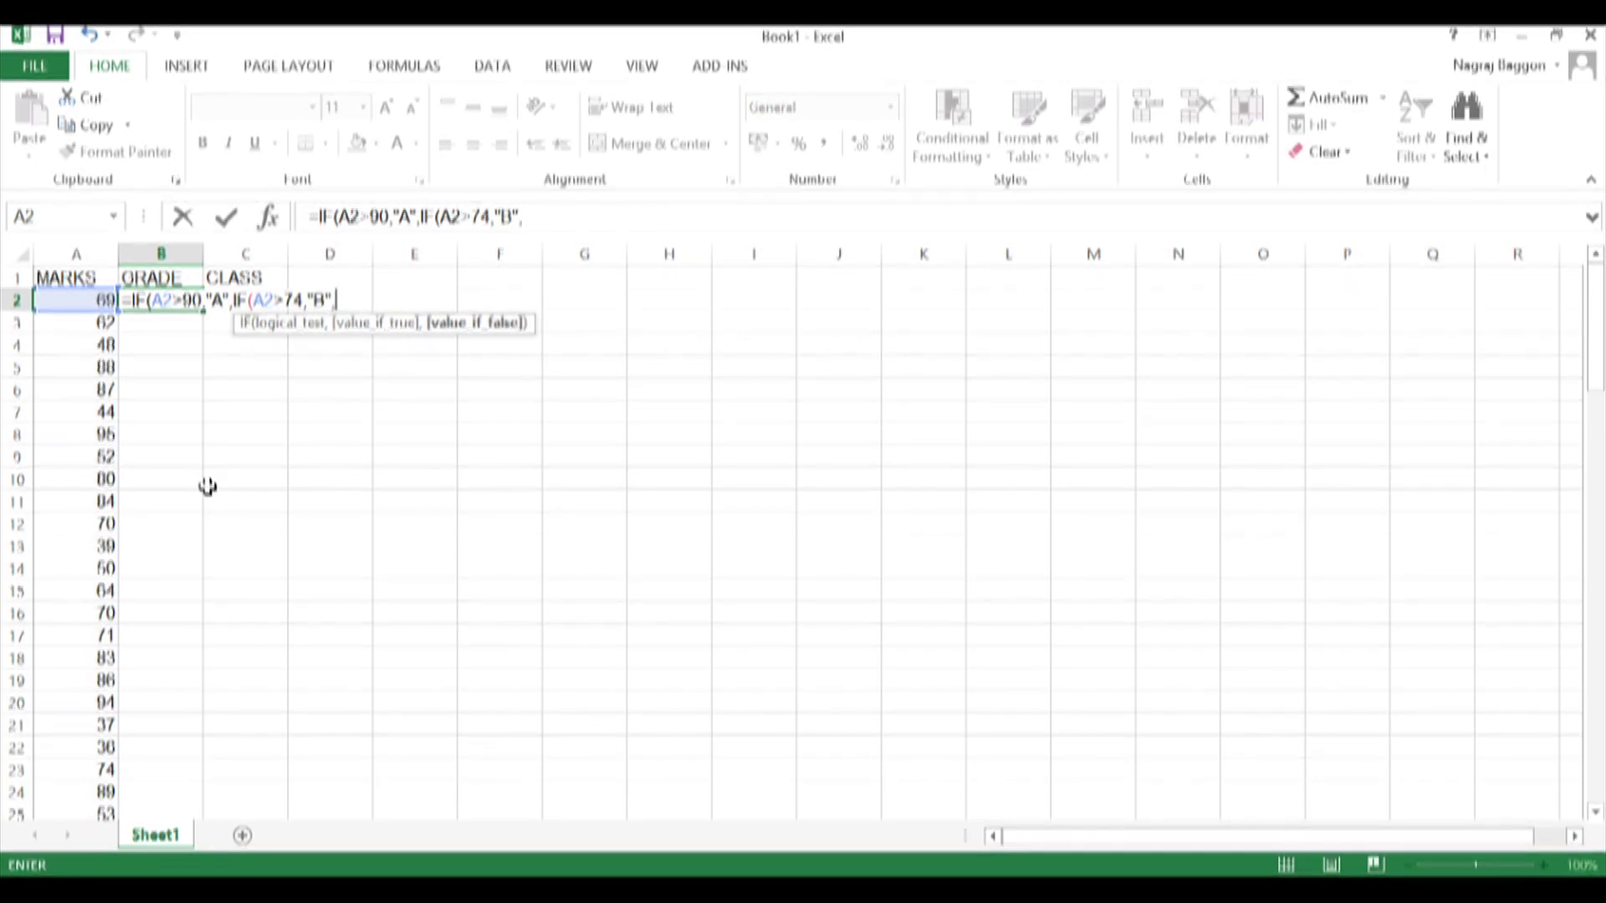
pyautogui.write('IF(')
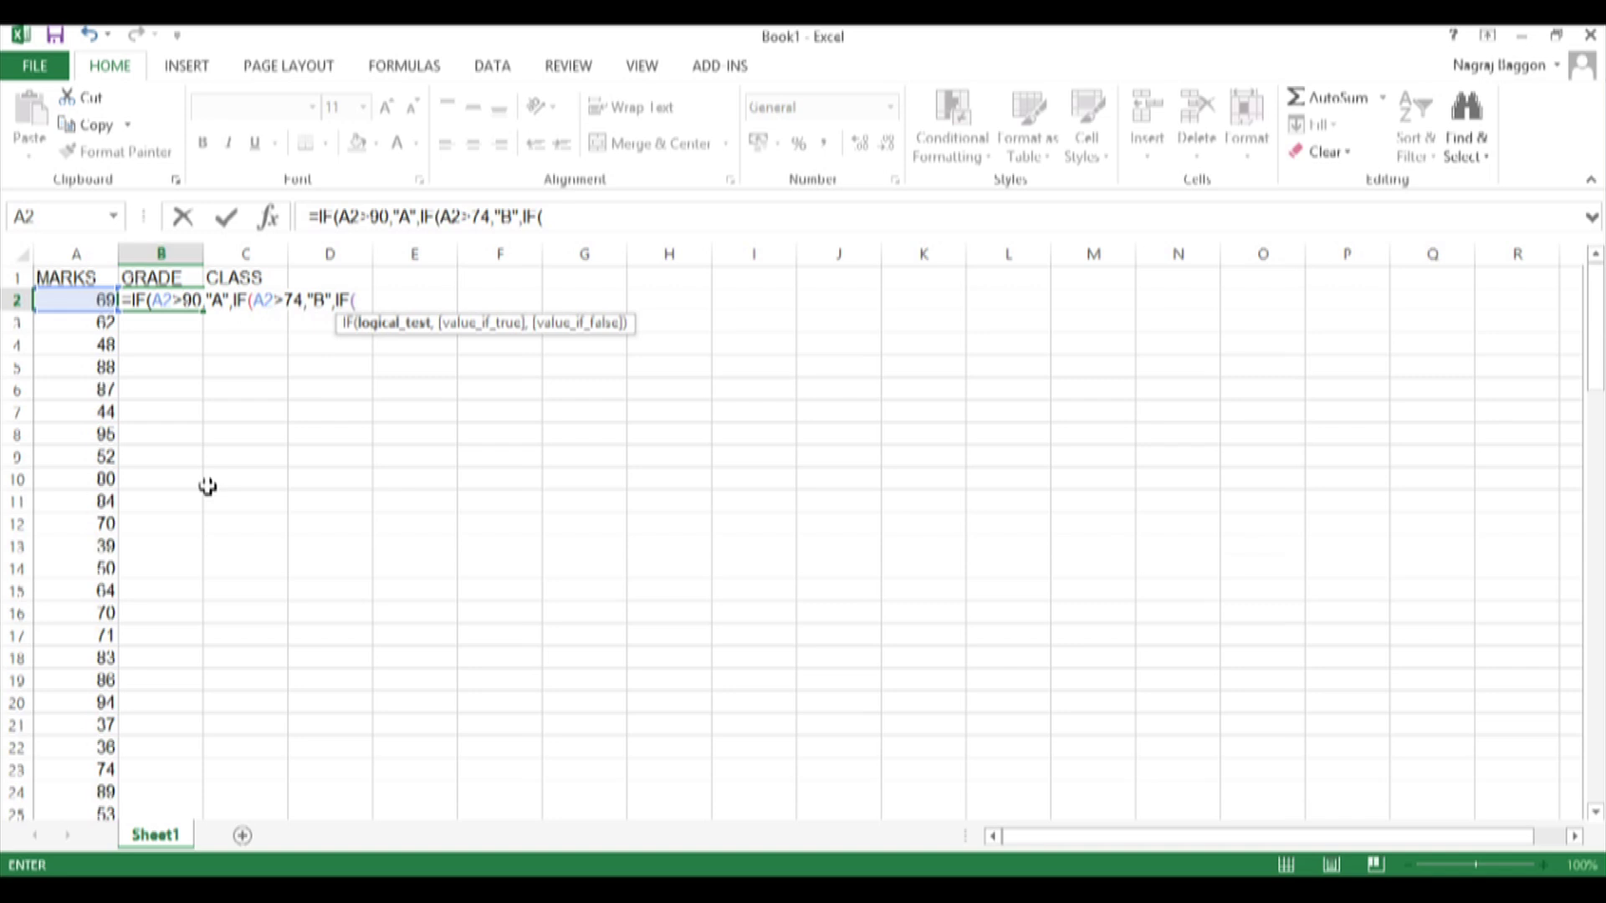
pyautogui.press('Left')
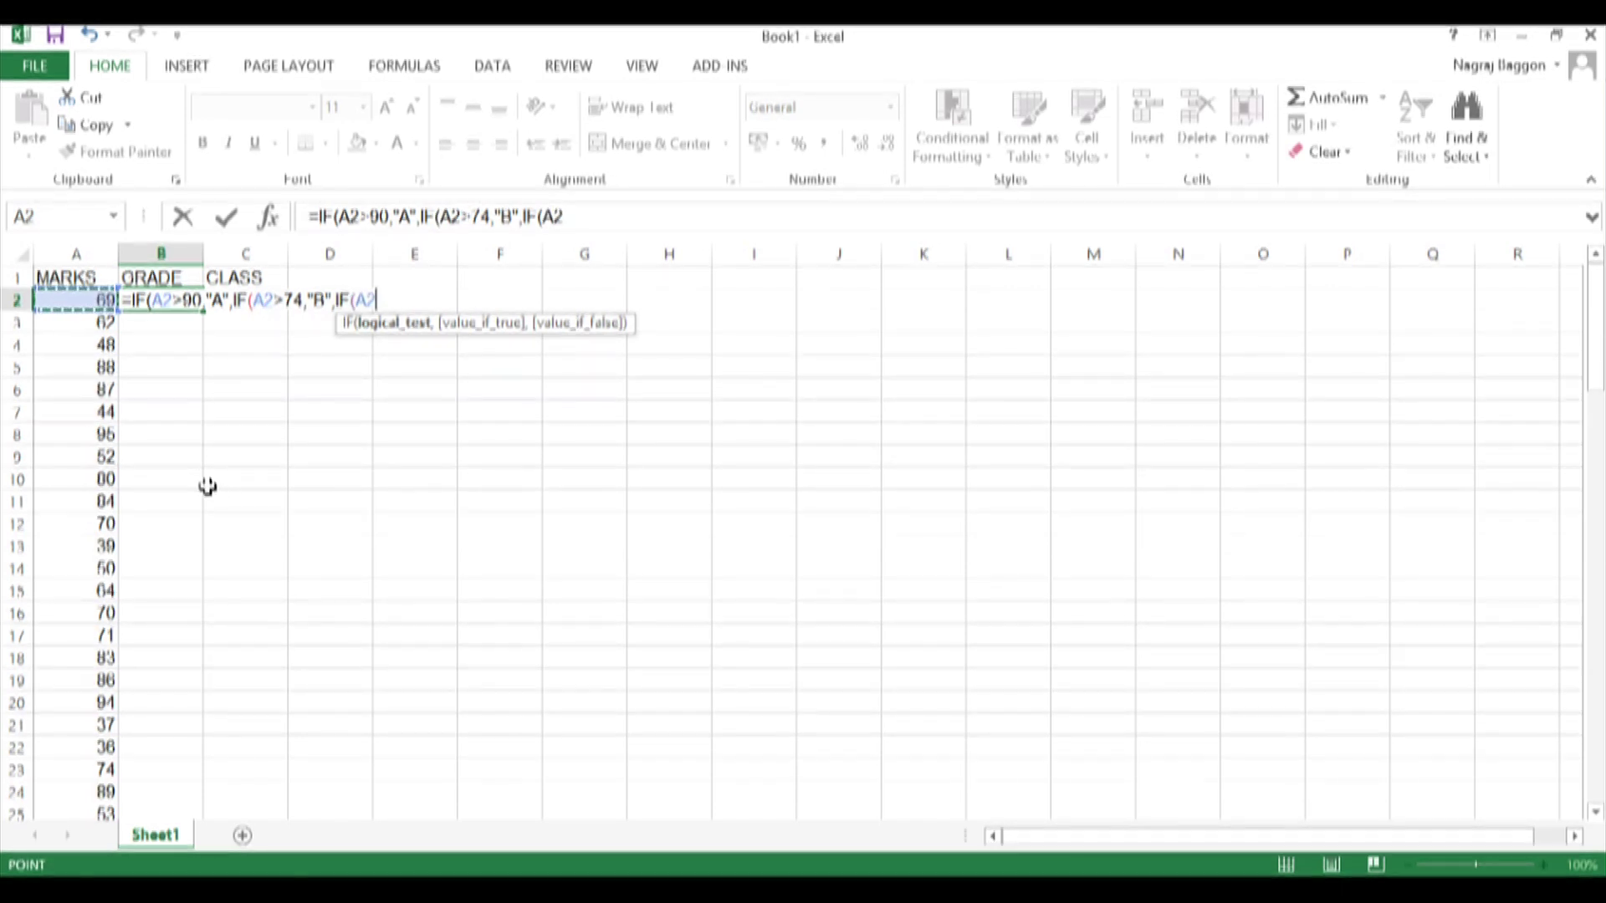
pyautogui.write('>')
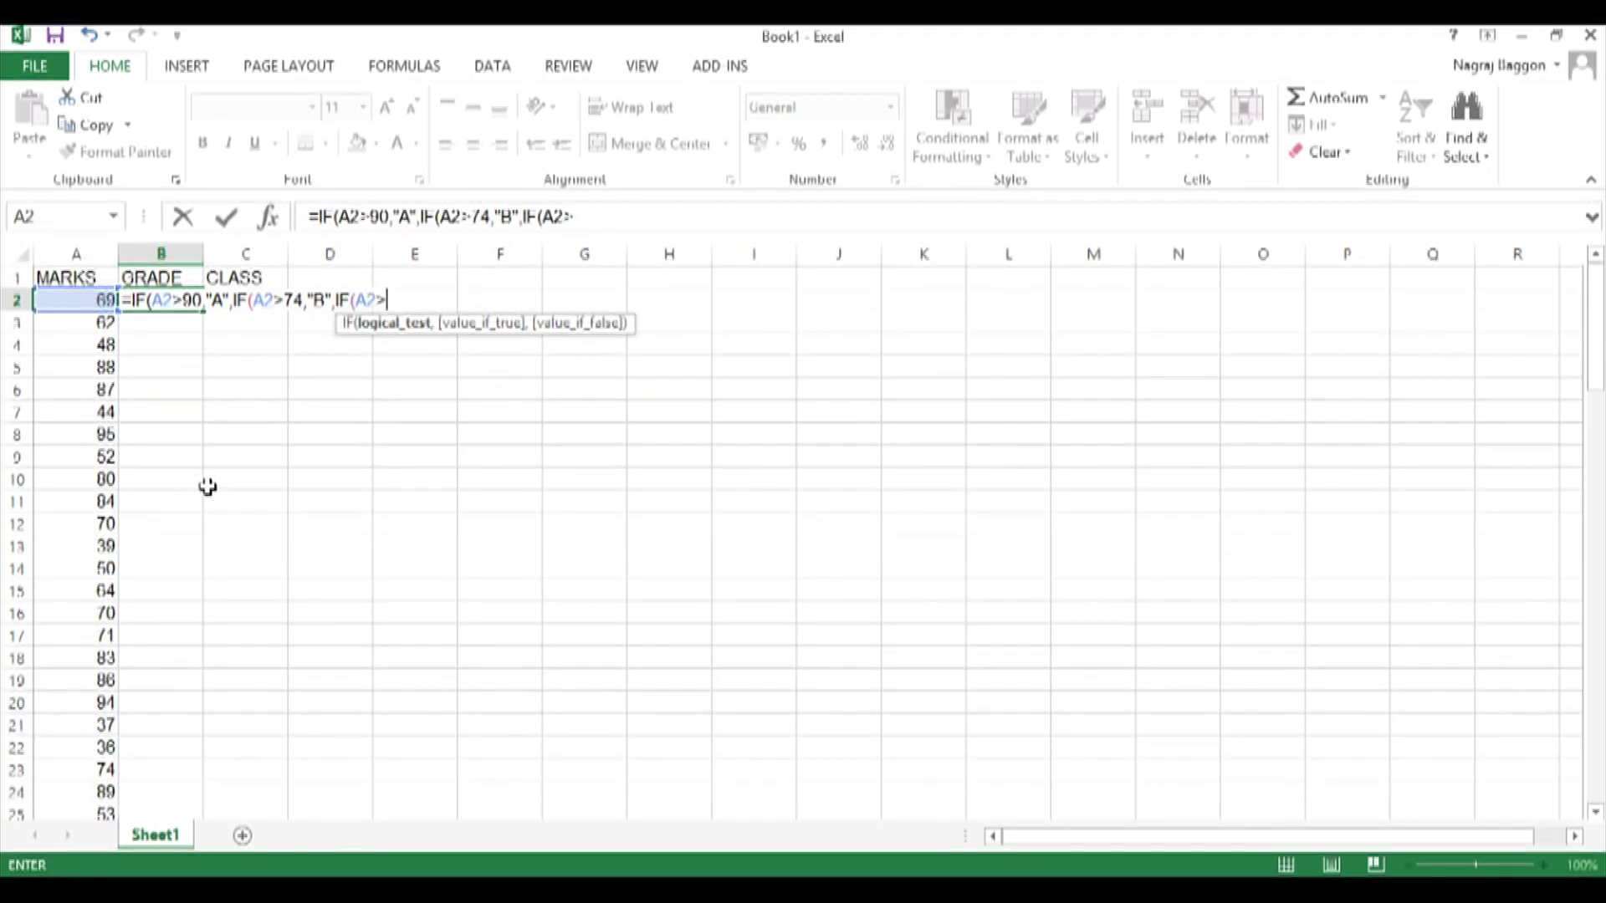
pyautogui.write('59')
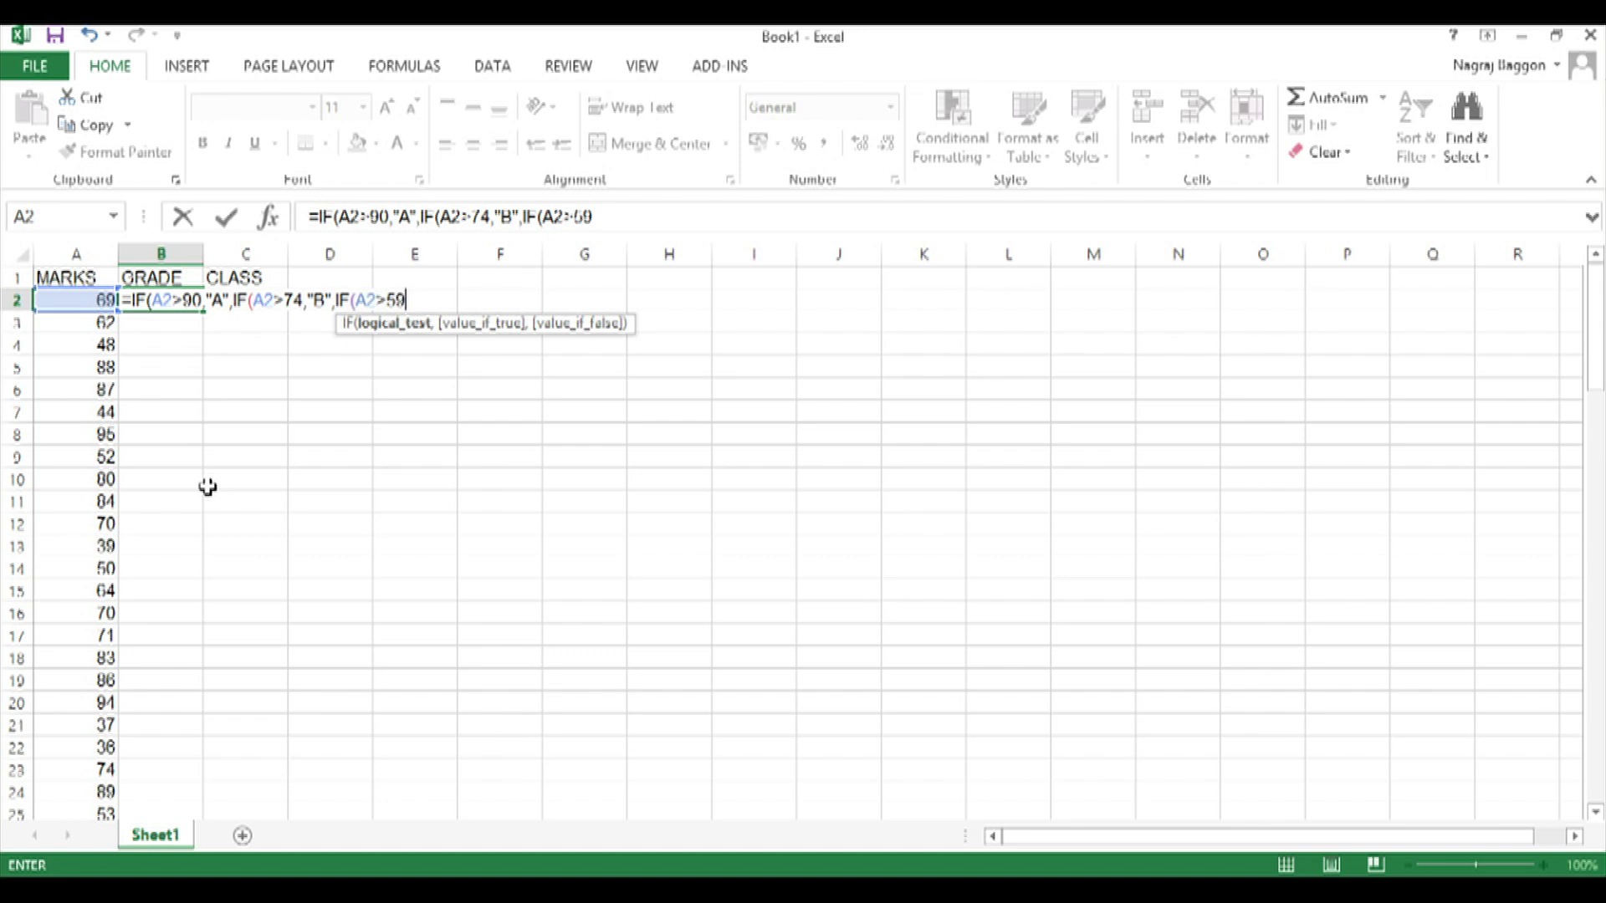
pyautogui.write(',"C",IF(A2>50,"D"')
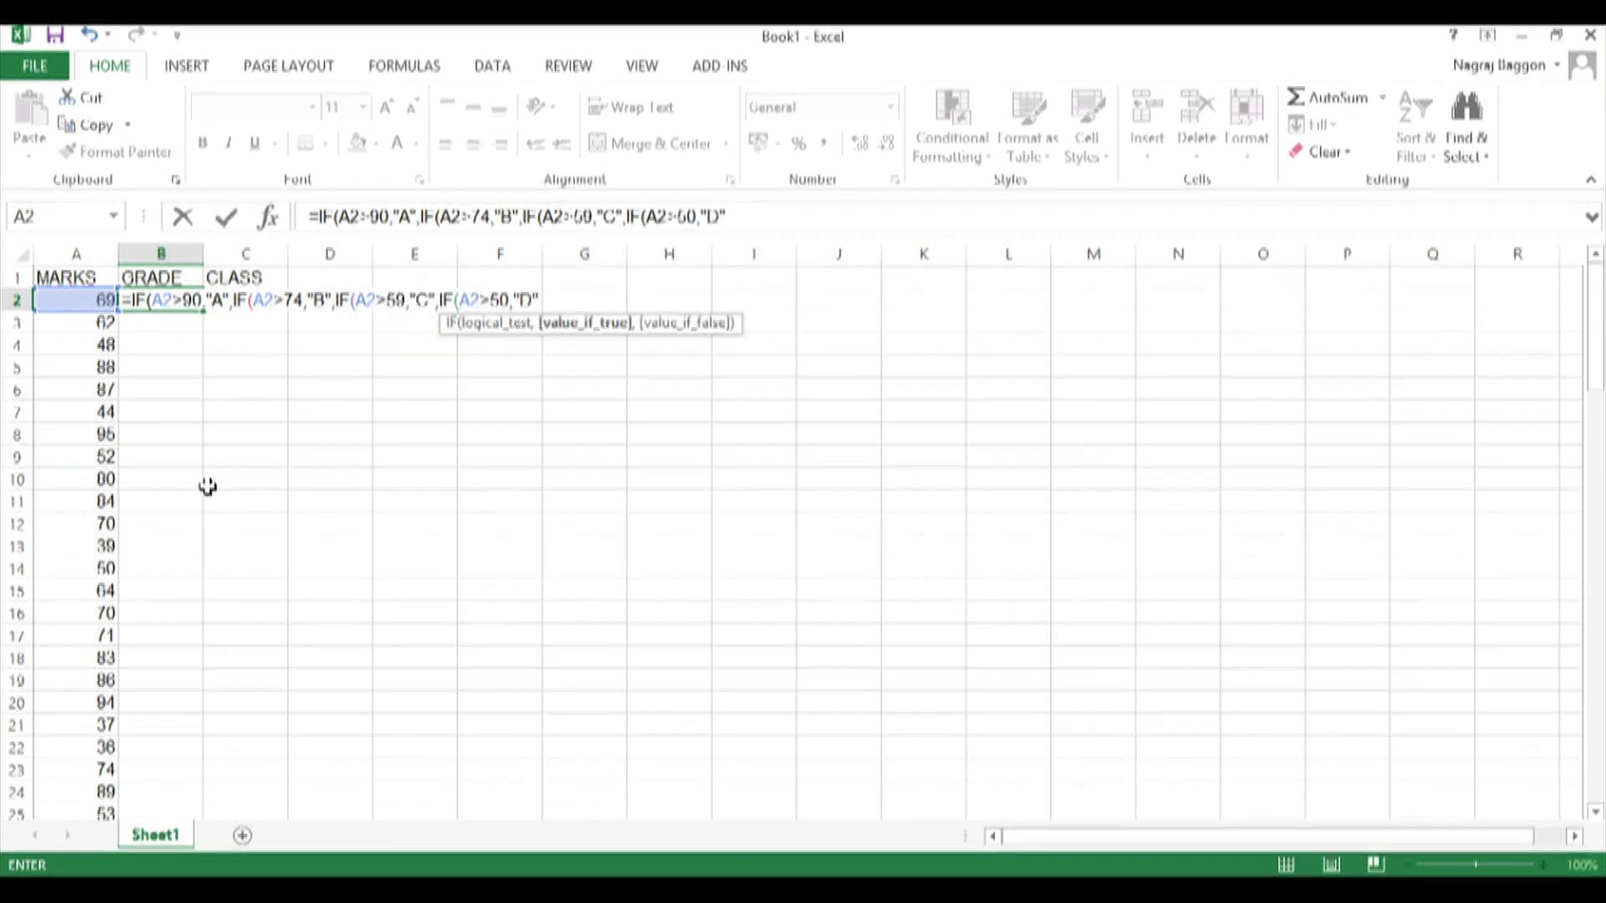
pyautogui.write(',IF(A2>34,"')
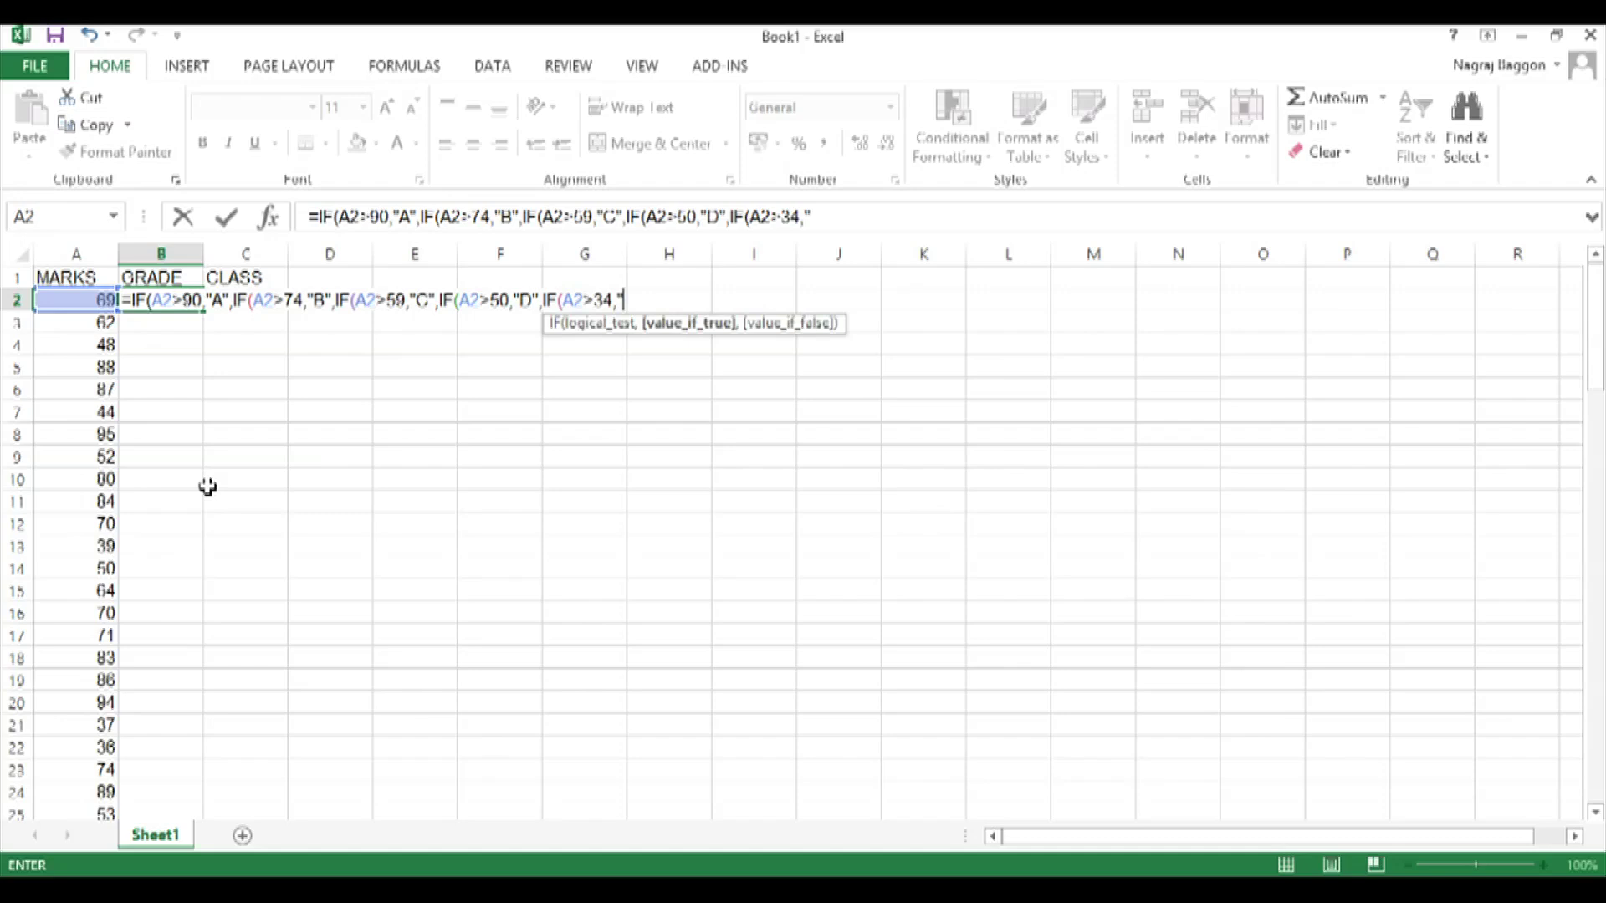
pyautogui.write('E","F')
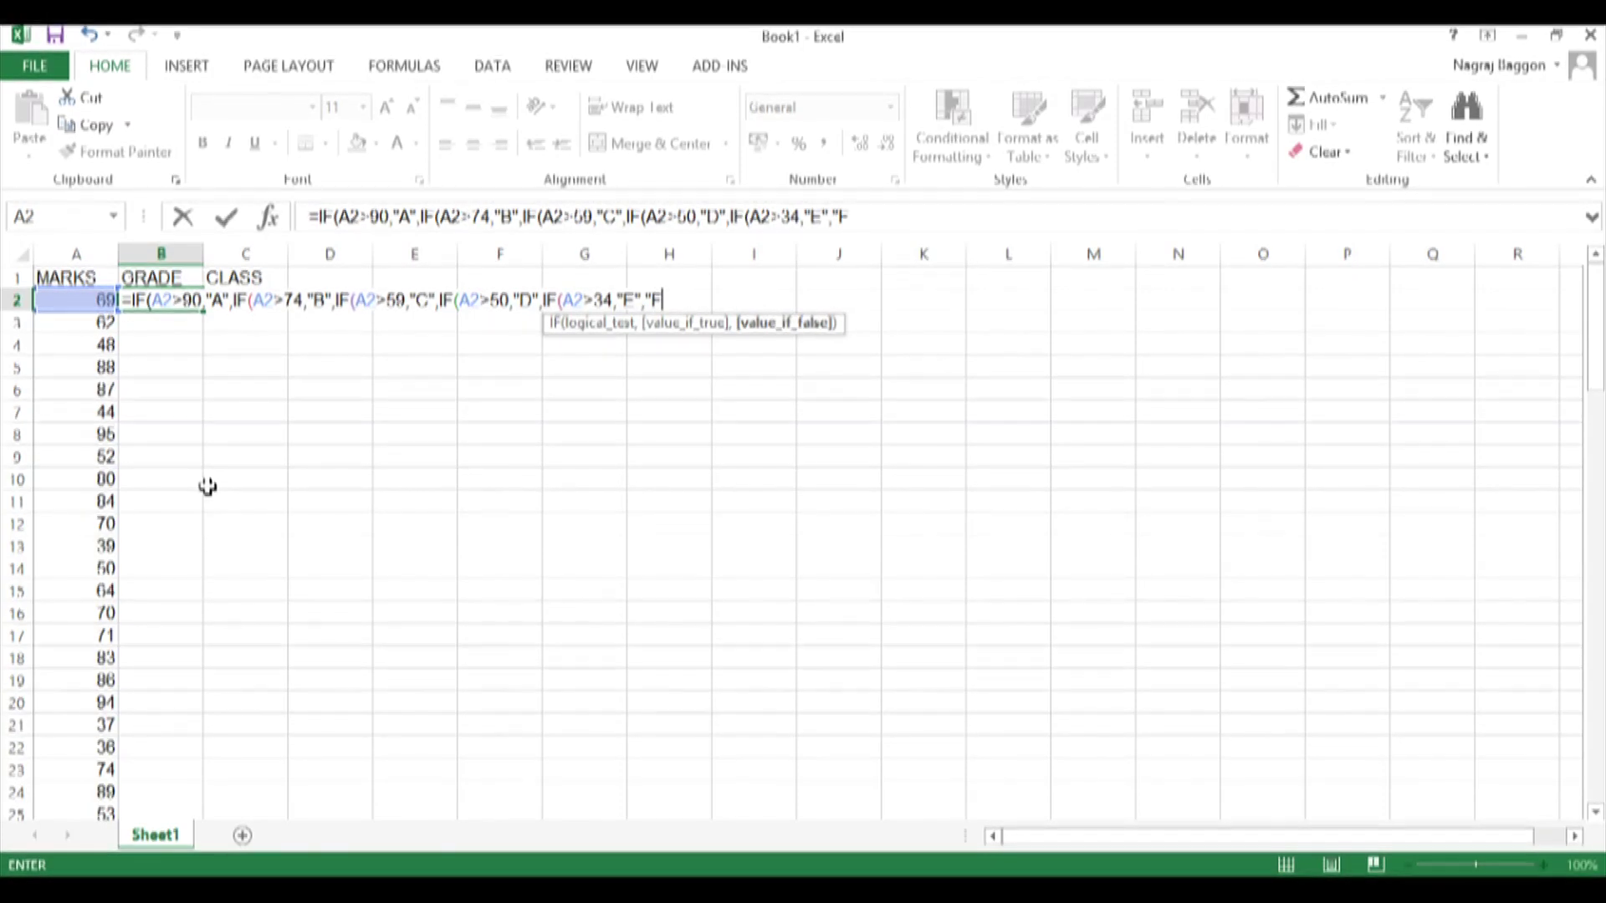
pyautogui.write('"')
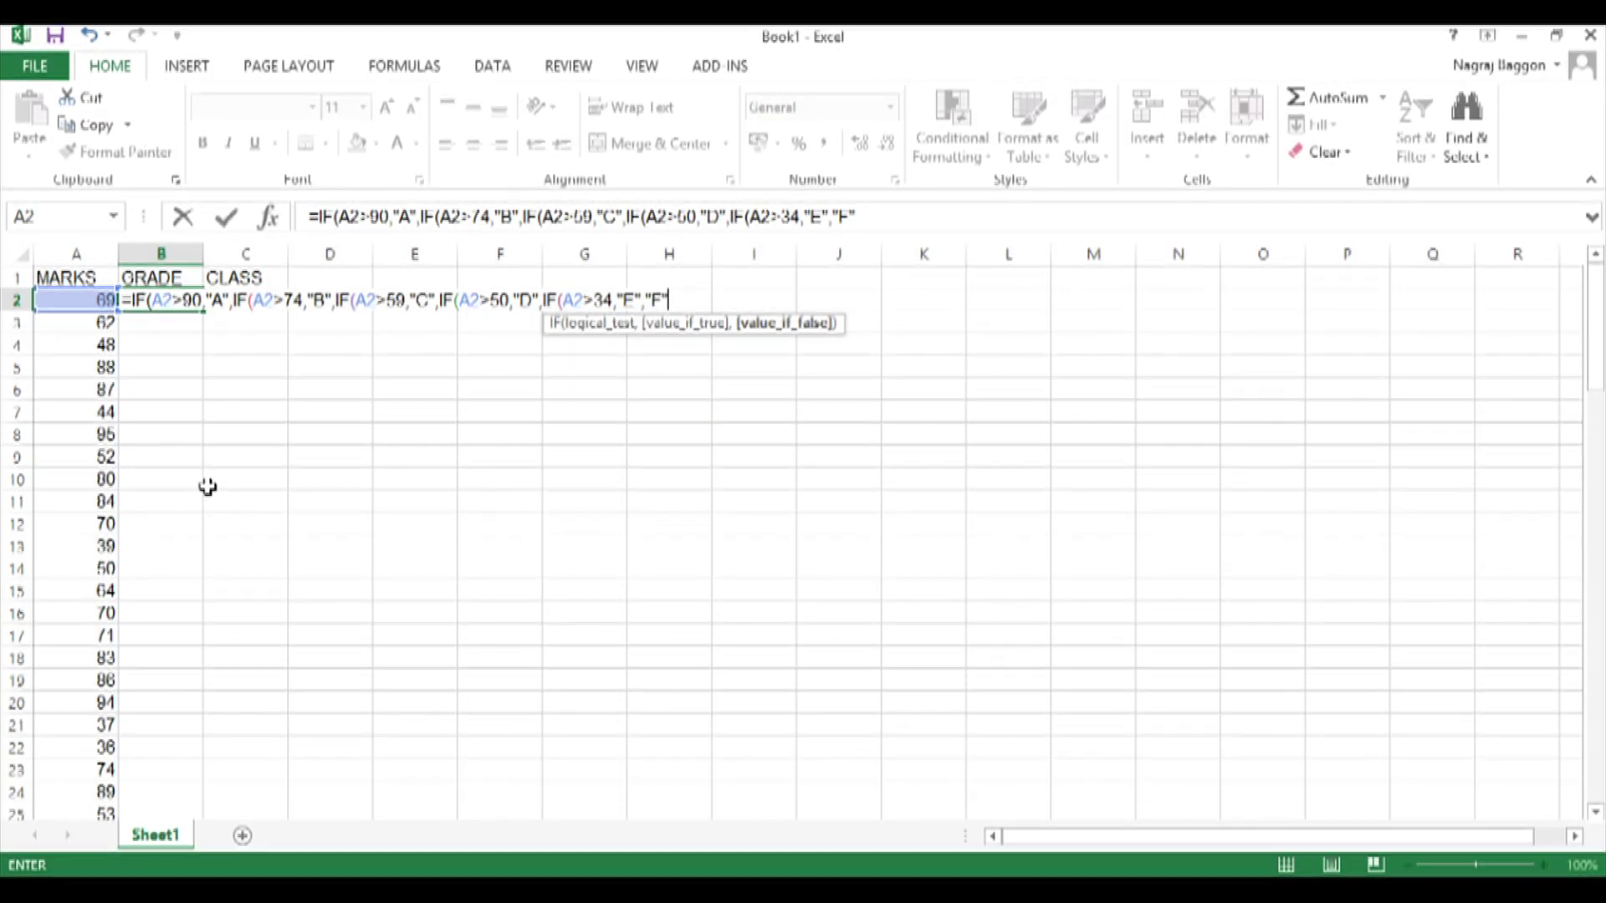
pyautogui.write(')')
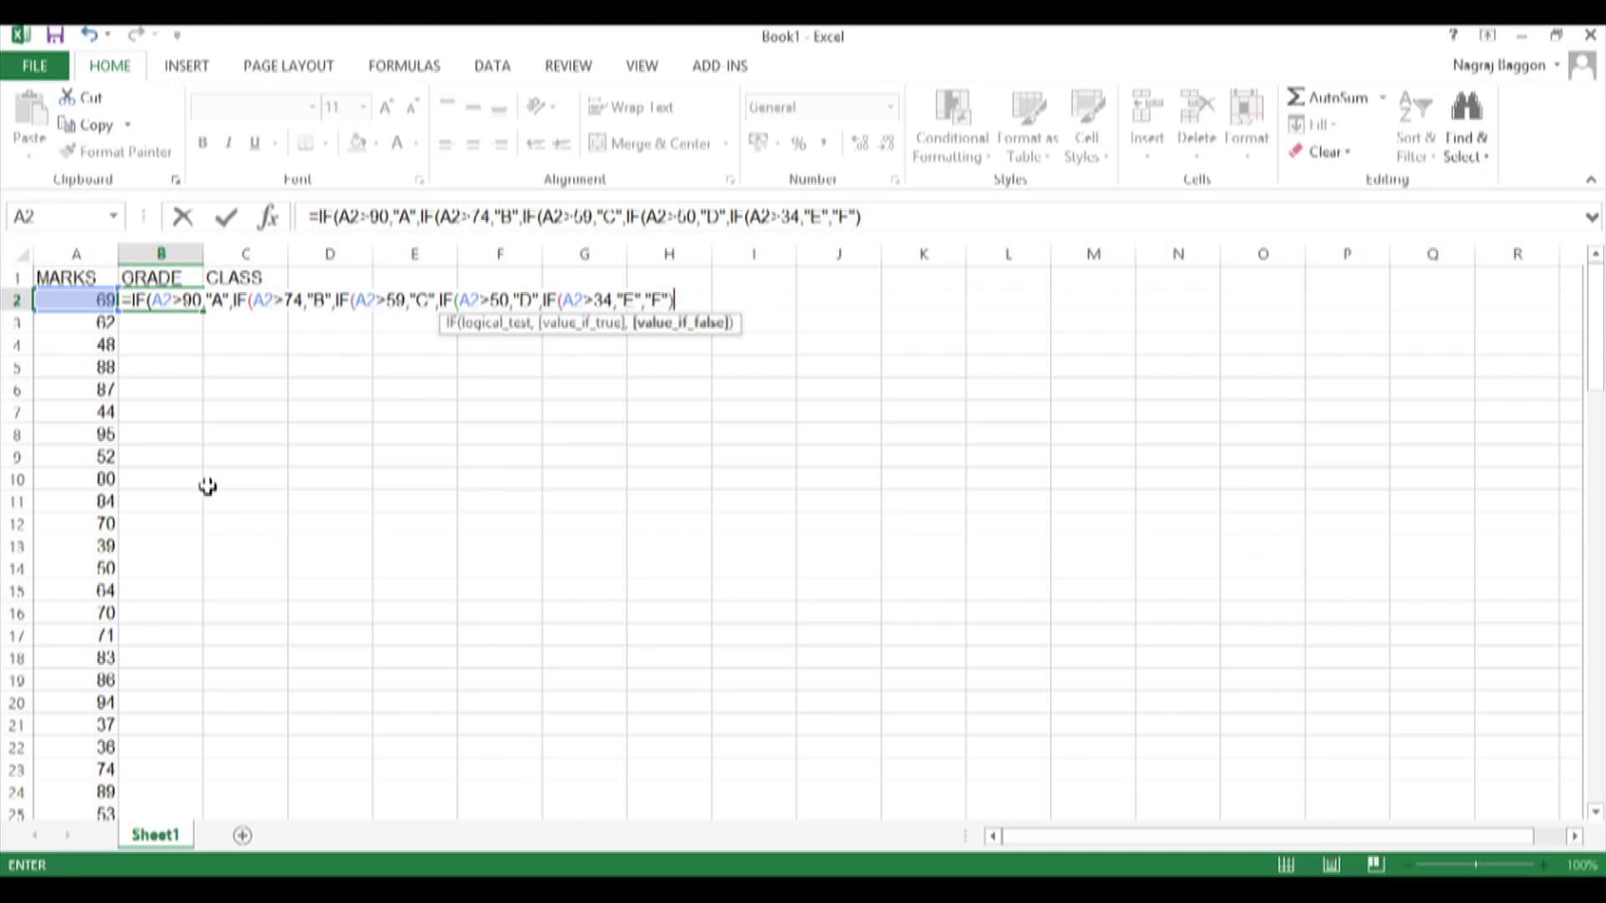
pyautogui.write('))')
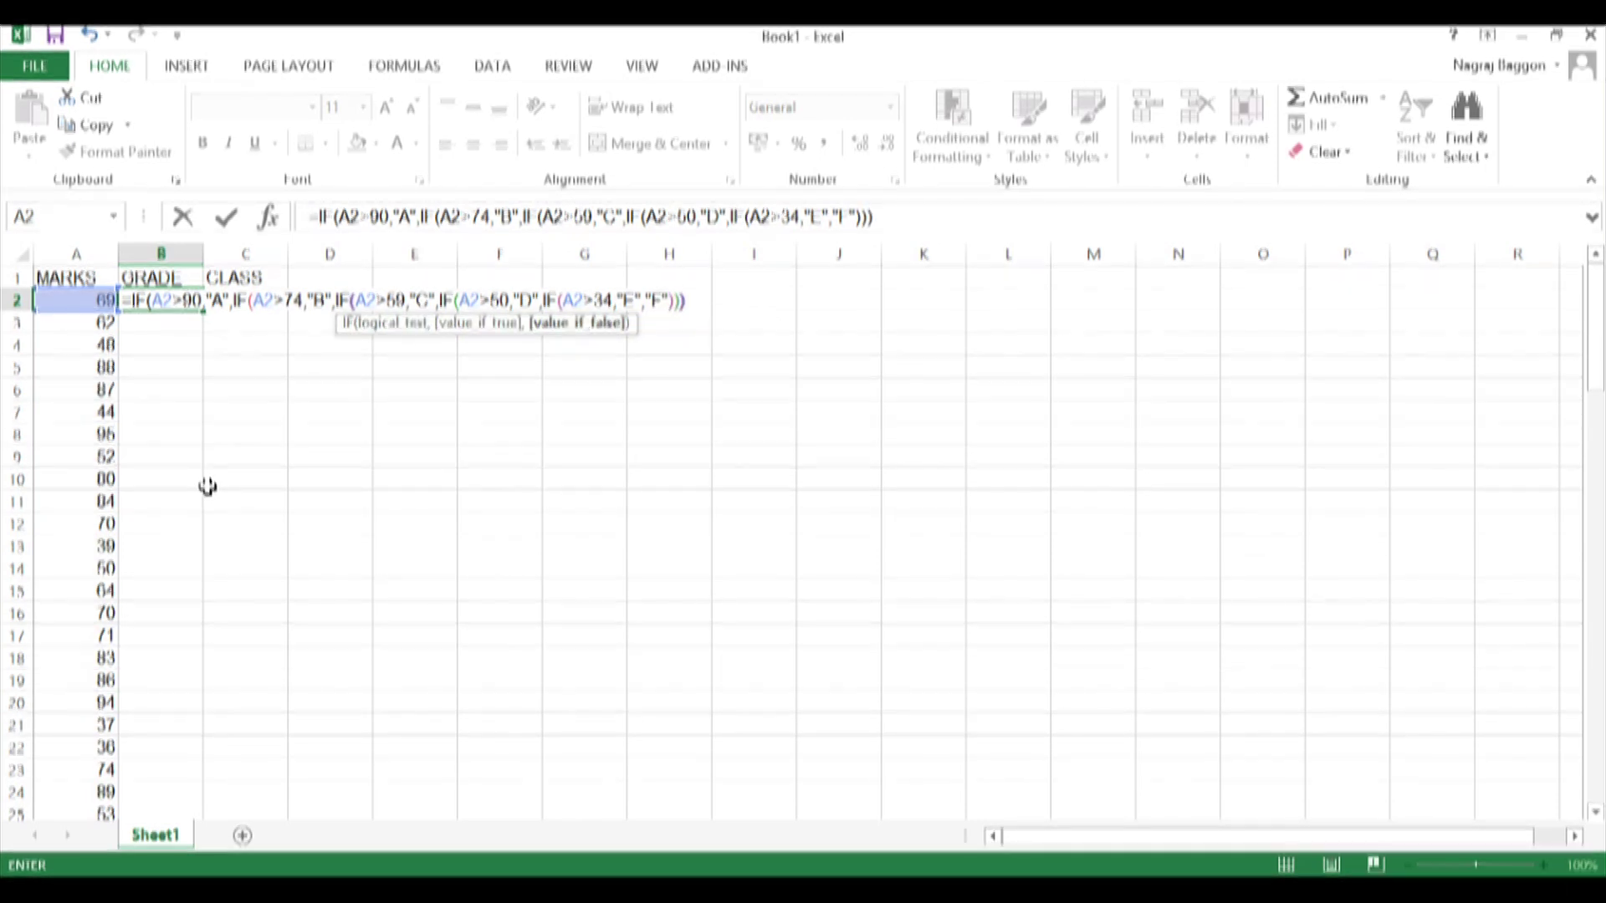
# - Close and commit B2's nested IF, then fill it down to B101
pyautogui.write(')')
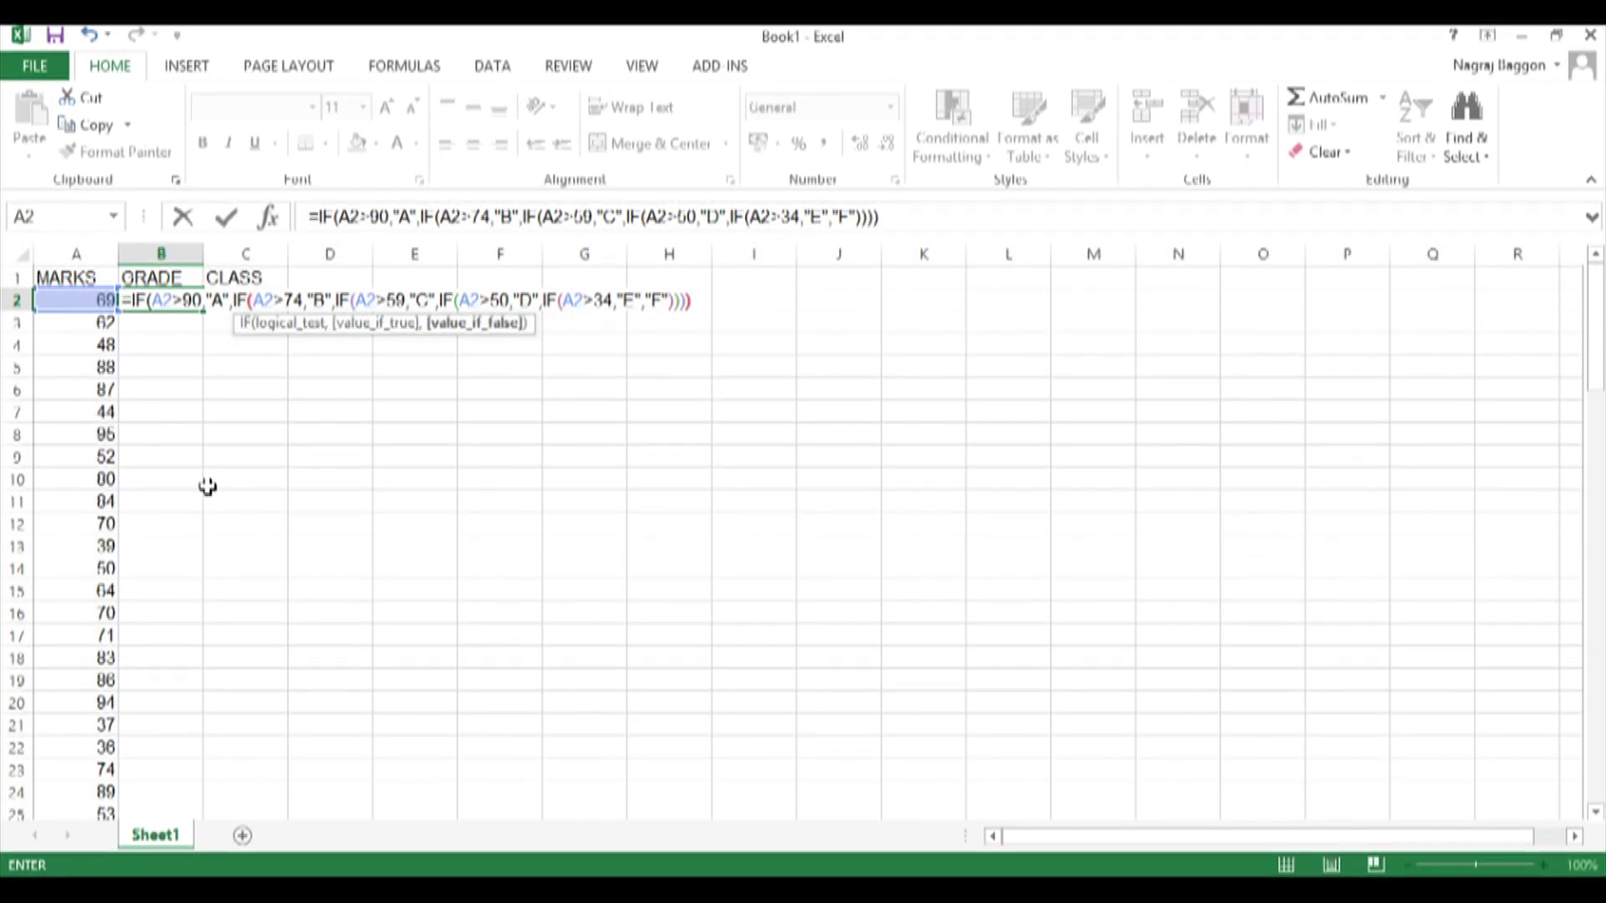
pyautogui.write(')')
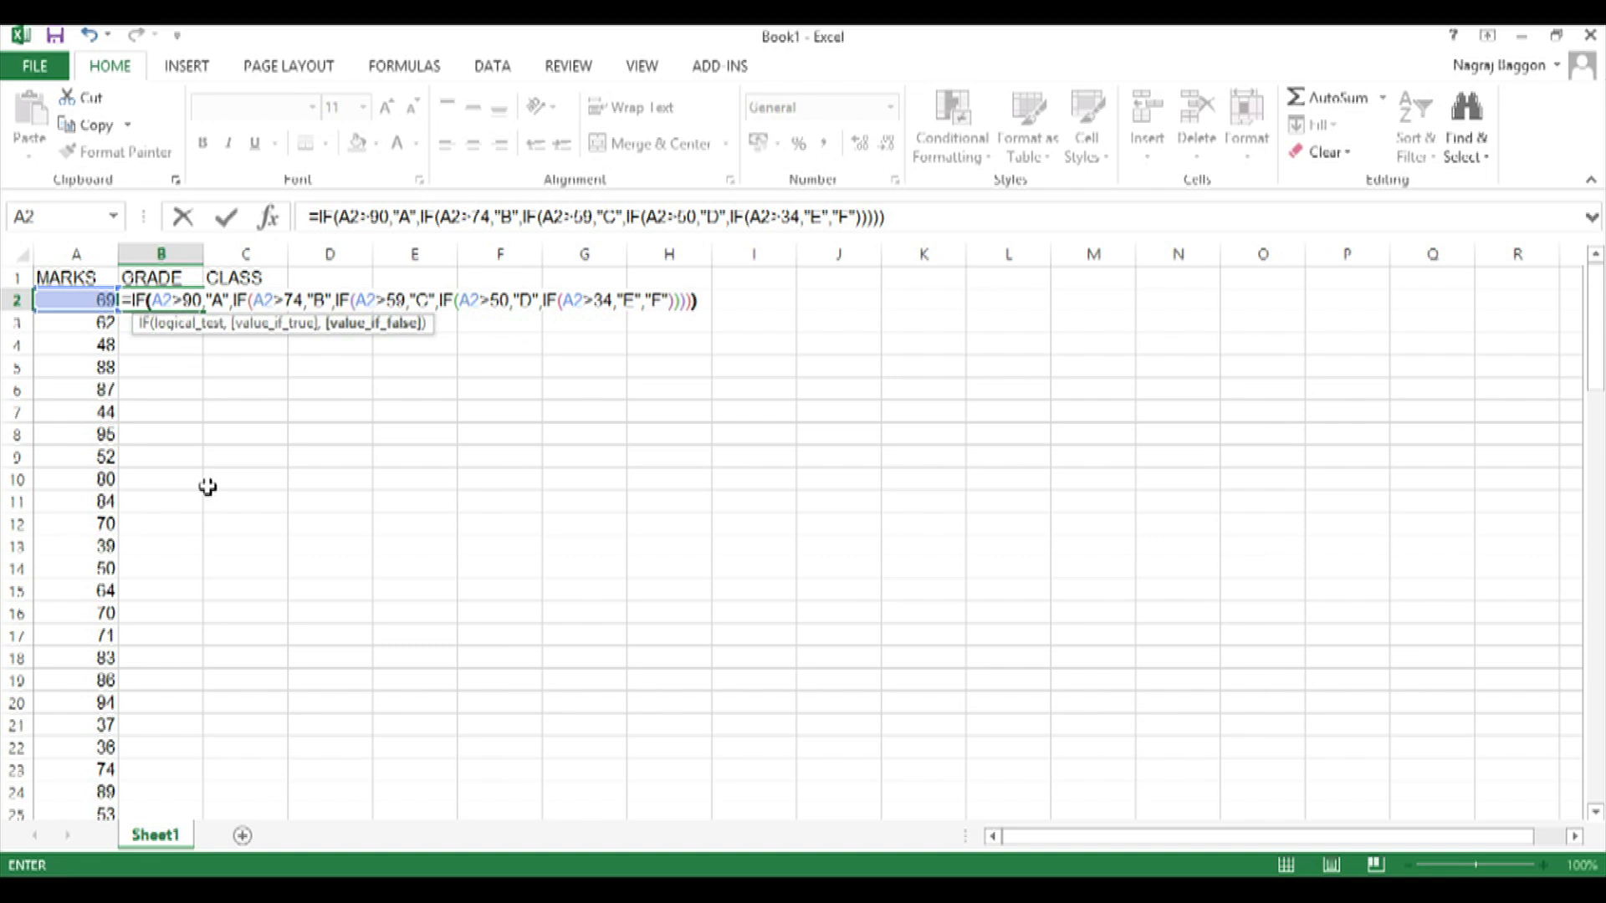
pyautogui.press('Return')
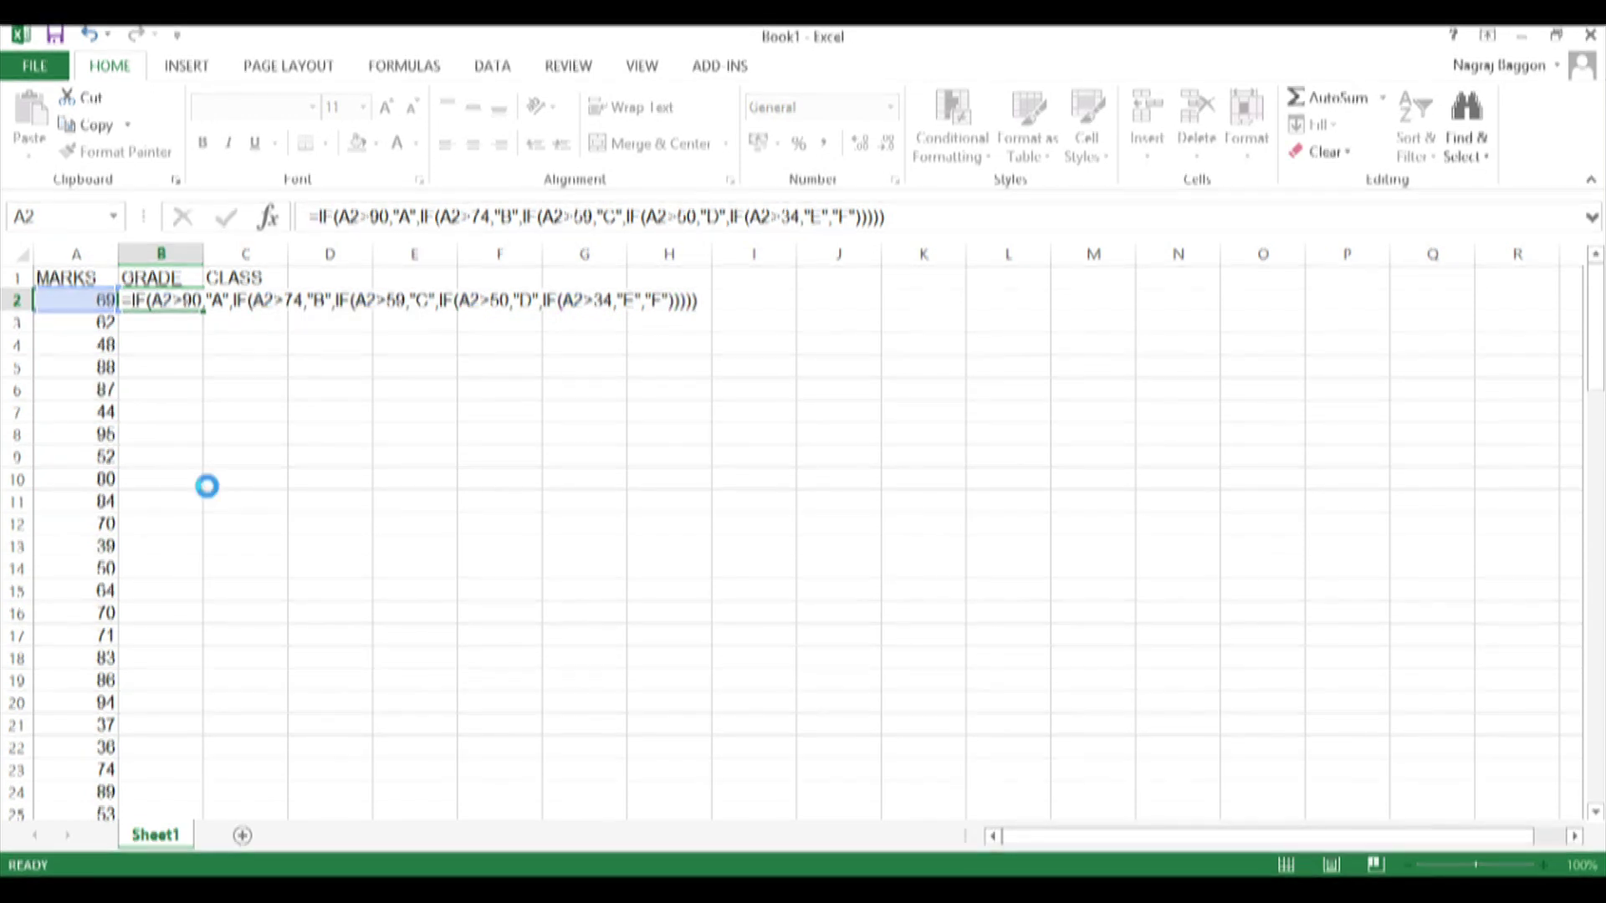
pyautogui.press('Up')
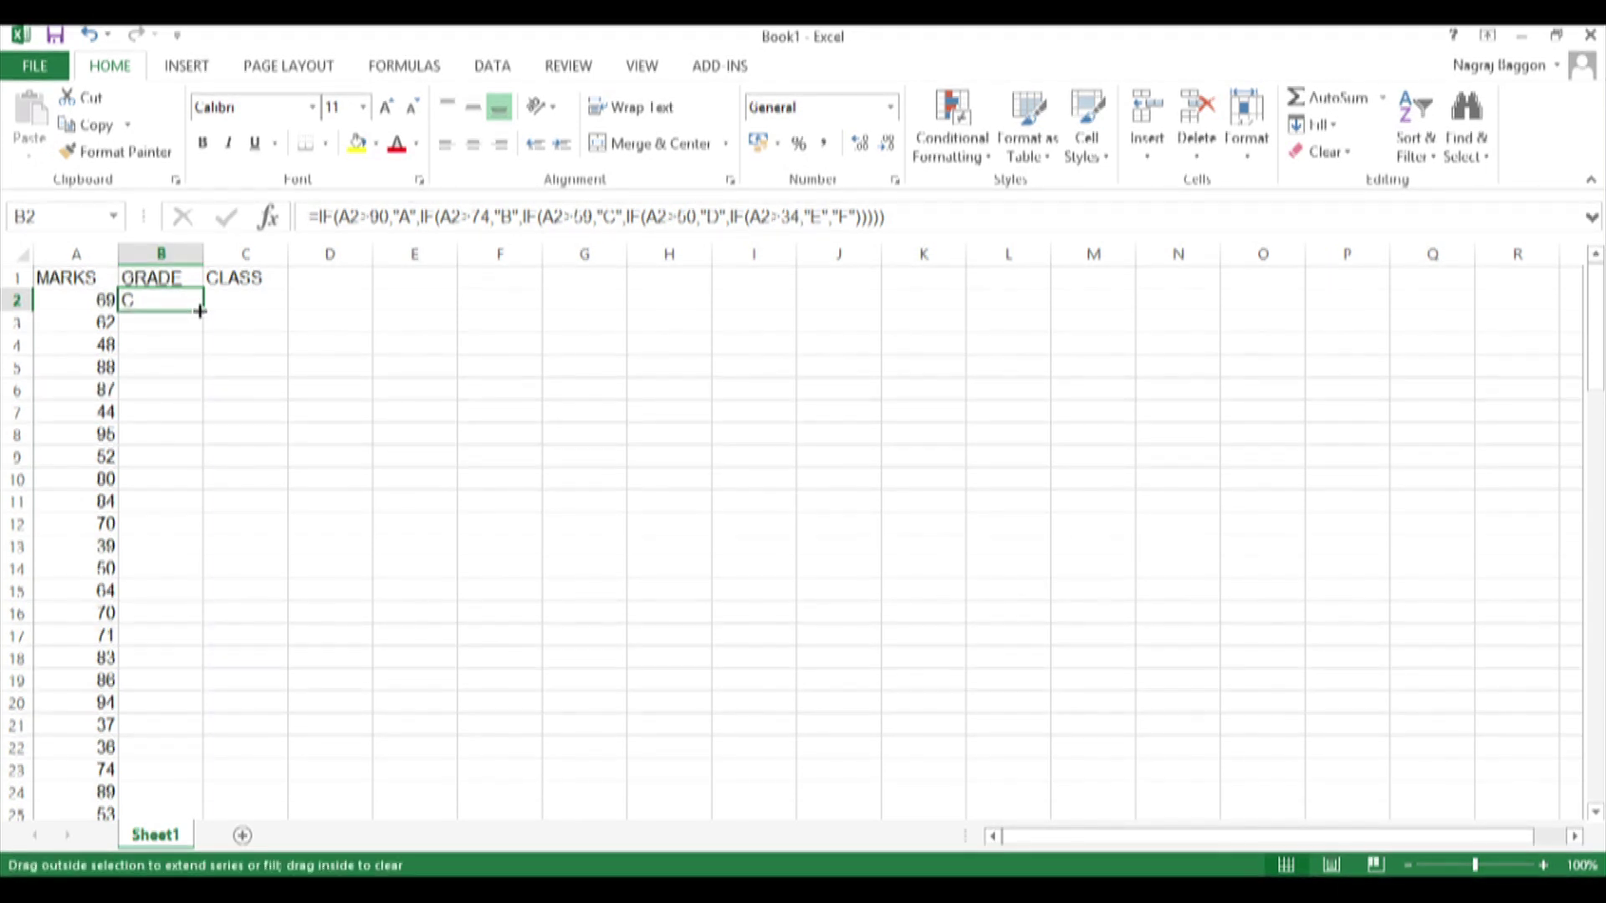
pyautogui.doubleClick(199, 310)
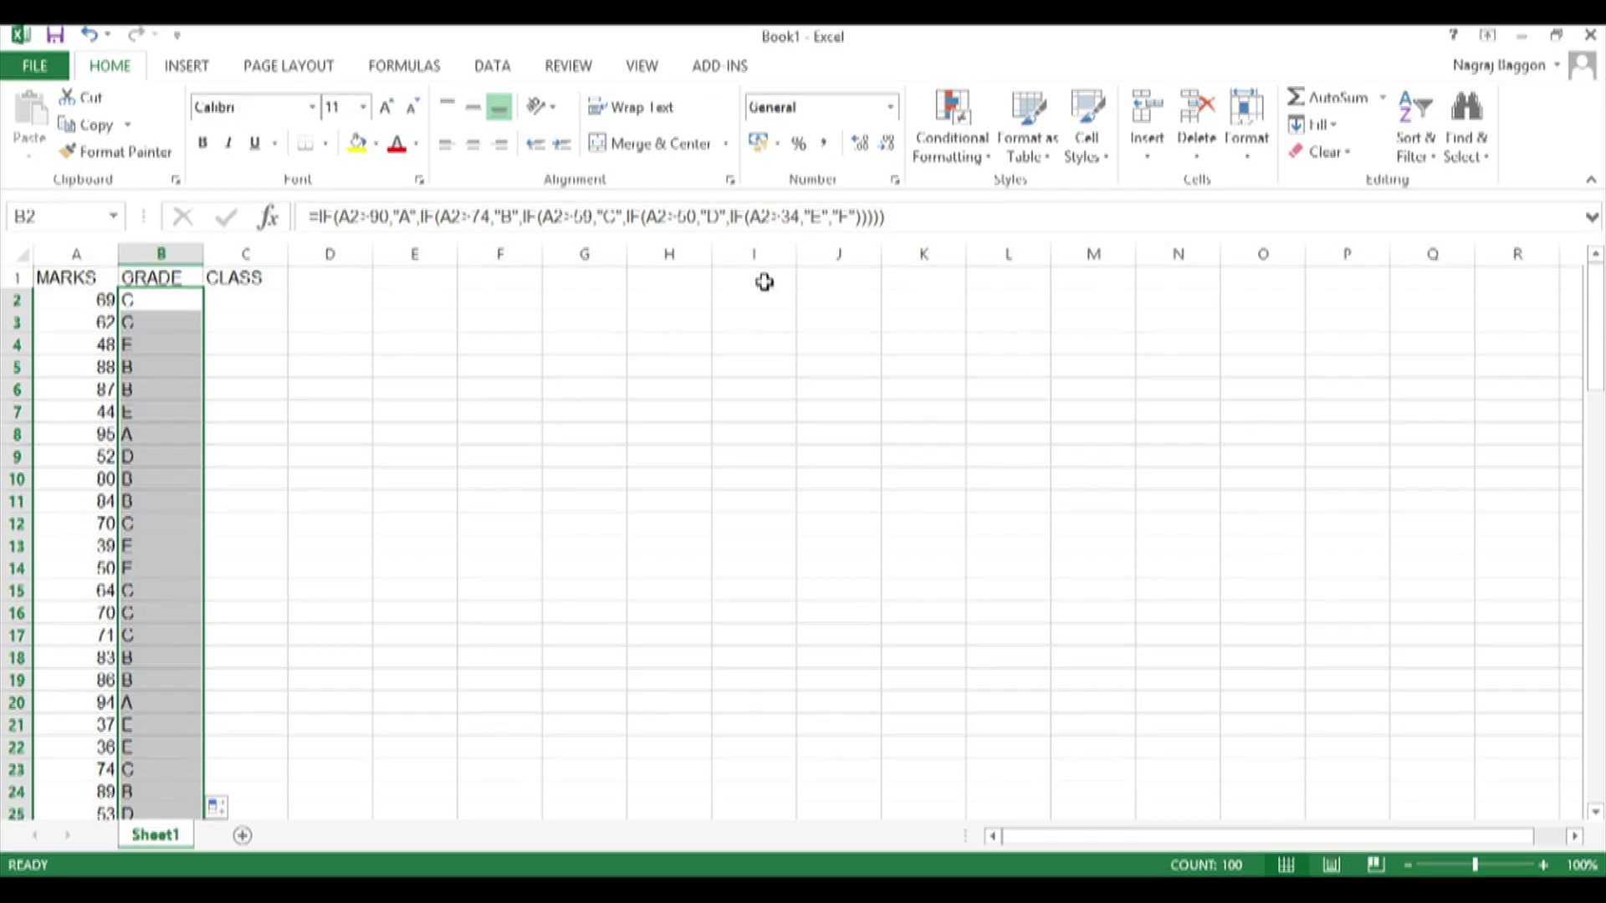
# - Start the lookup table with GRADE and CLASS in I1:J1 and grades A to F below
pyautogui.click(764, 280)
pyautogui.write('GRADE')
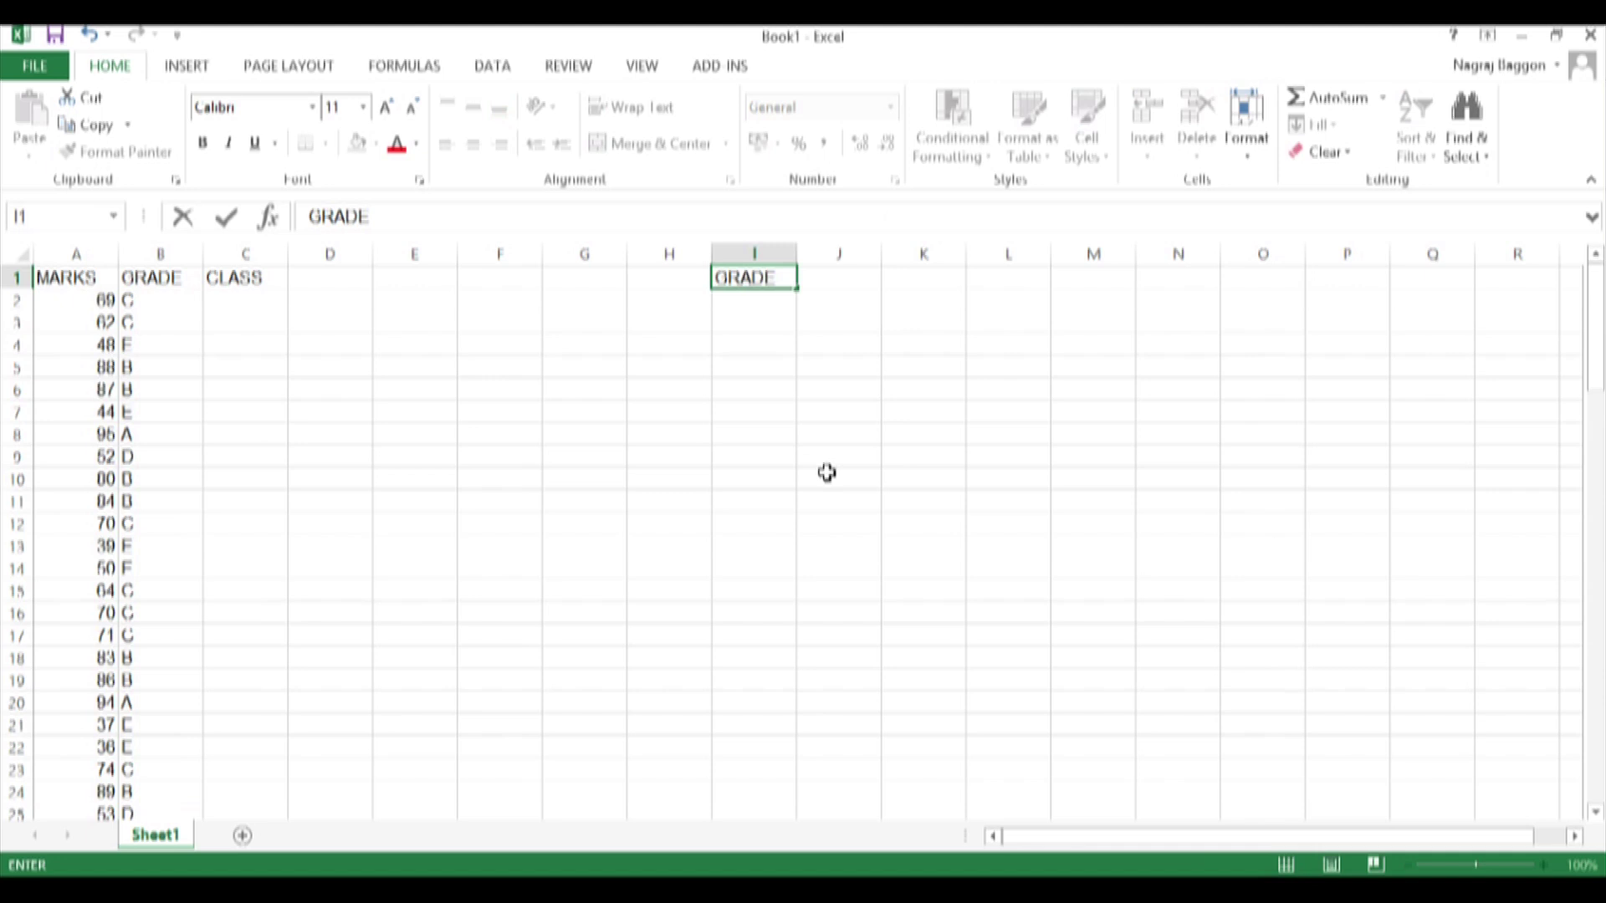
pyautogui.press('Tab')
pyautogui.write('CLASS')
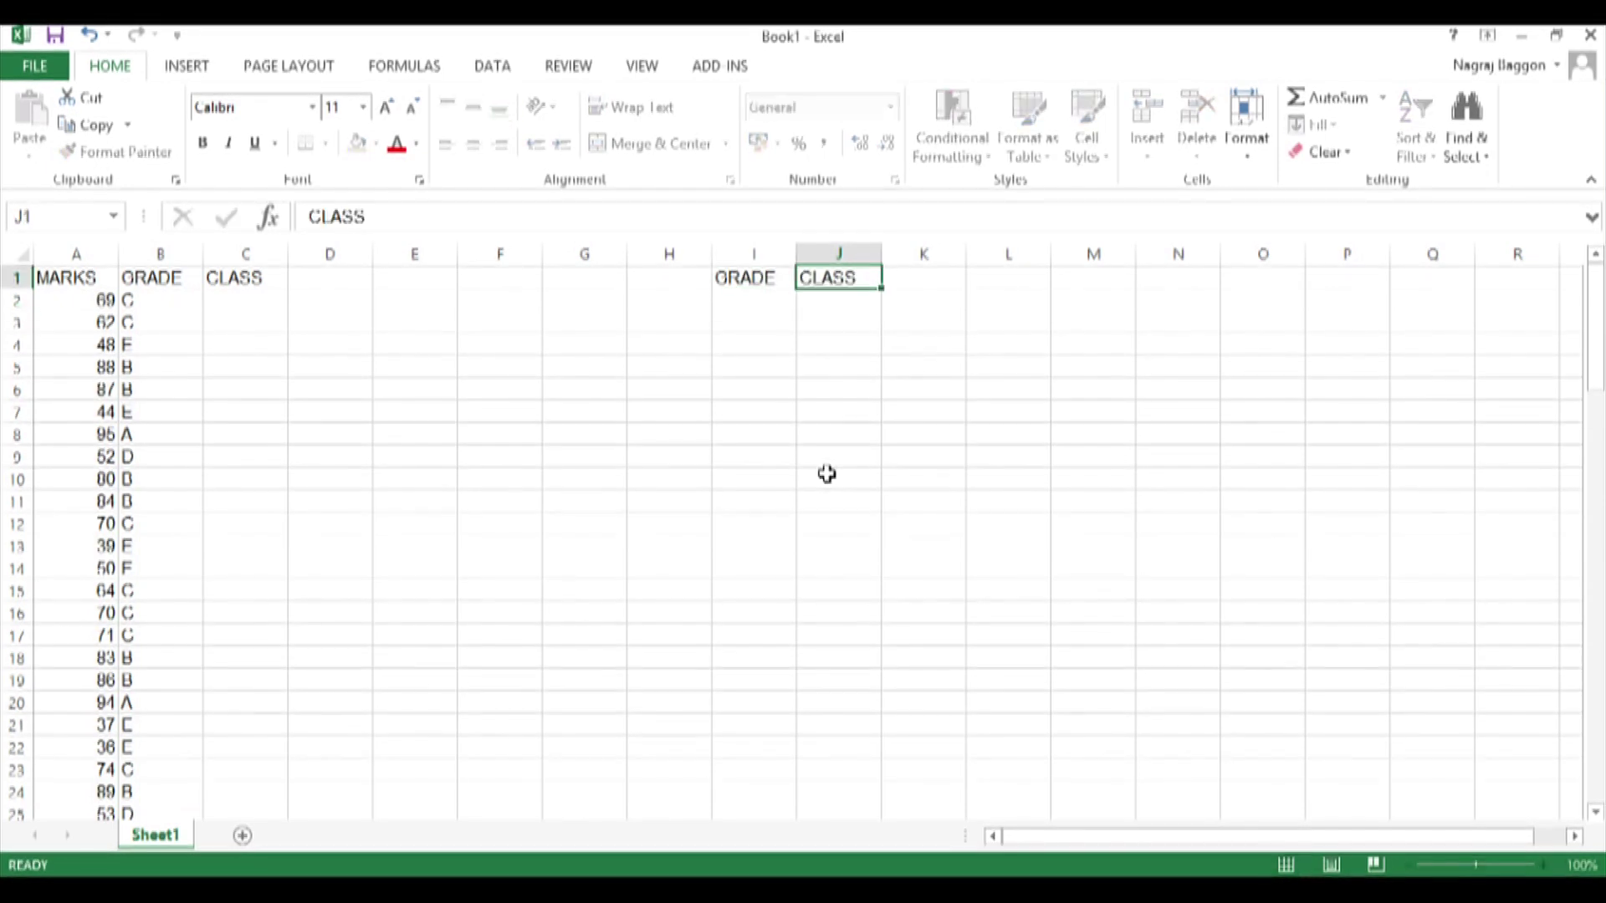
pyautogui.press('Return')
pyautogui.write('A')
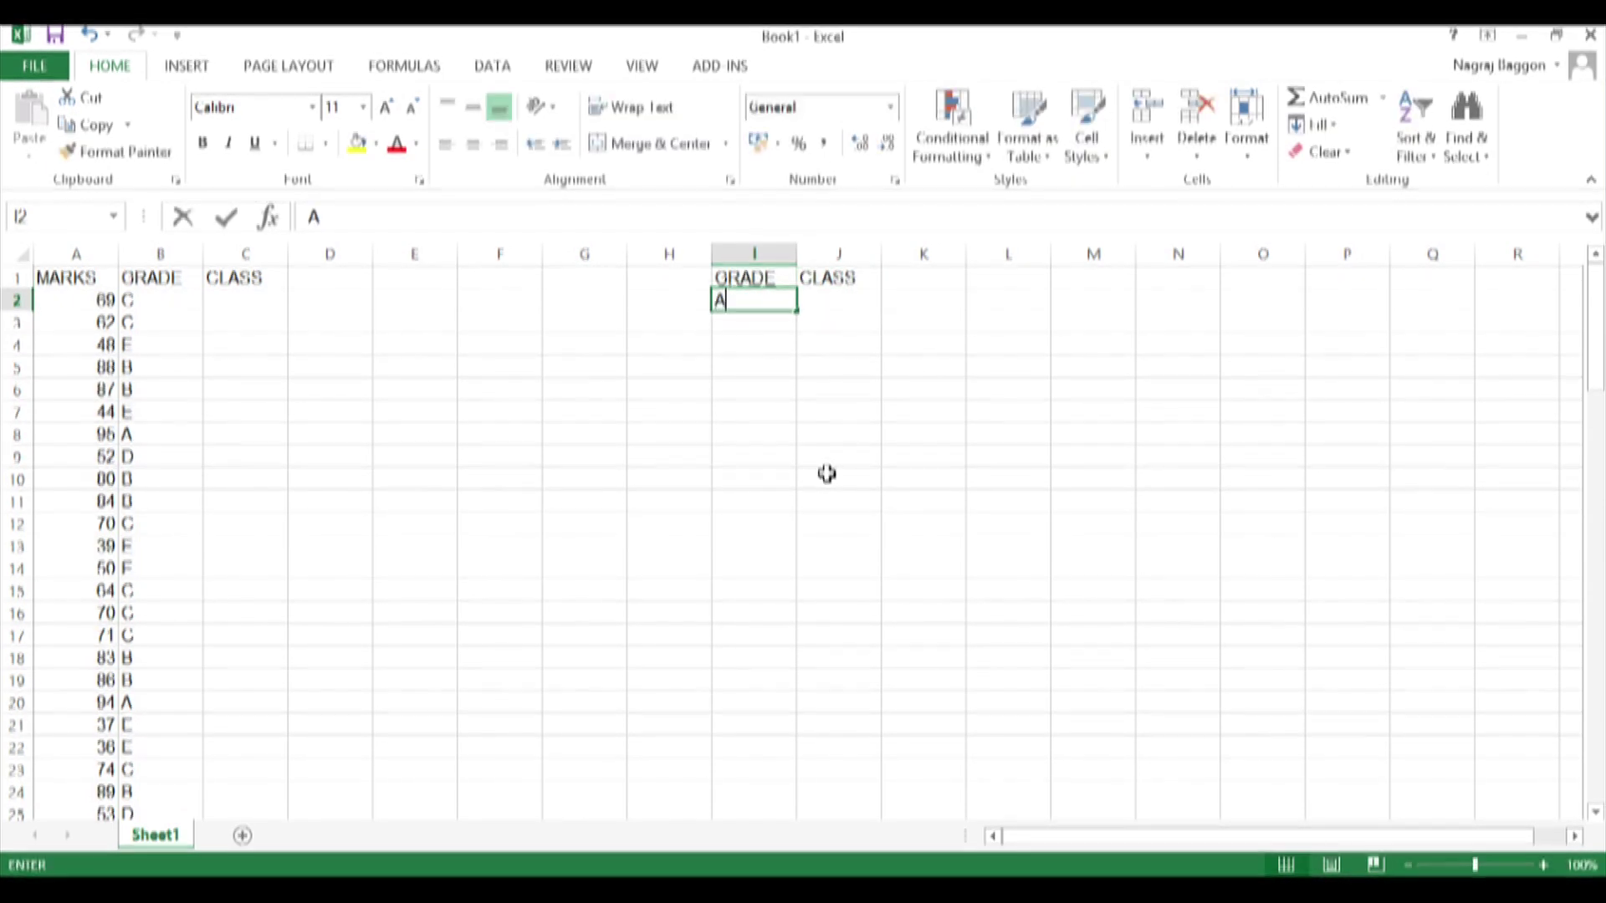
pyautogui.press('Return')
pyautogui.write('B')
pyautogui.press('Return')
pyautogui.write('C')
pyautogui.press('Return')
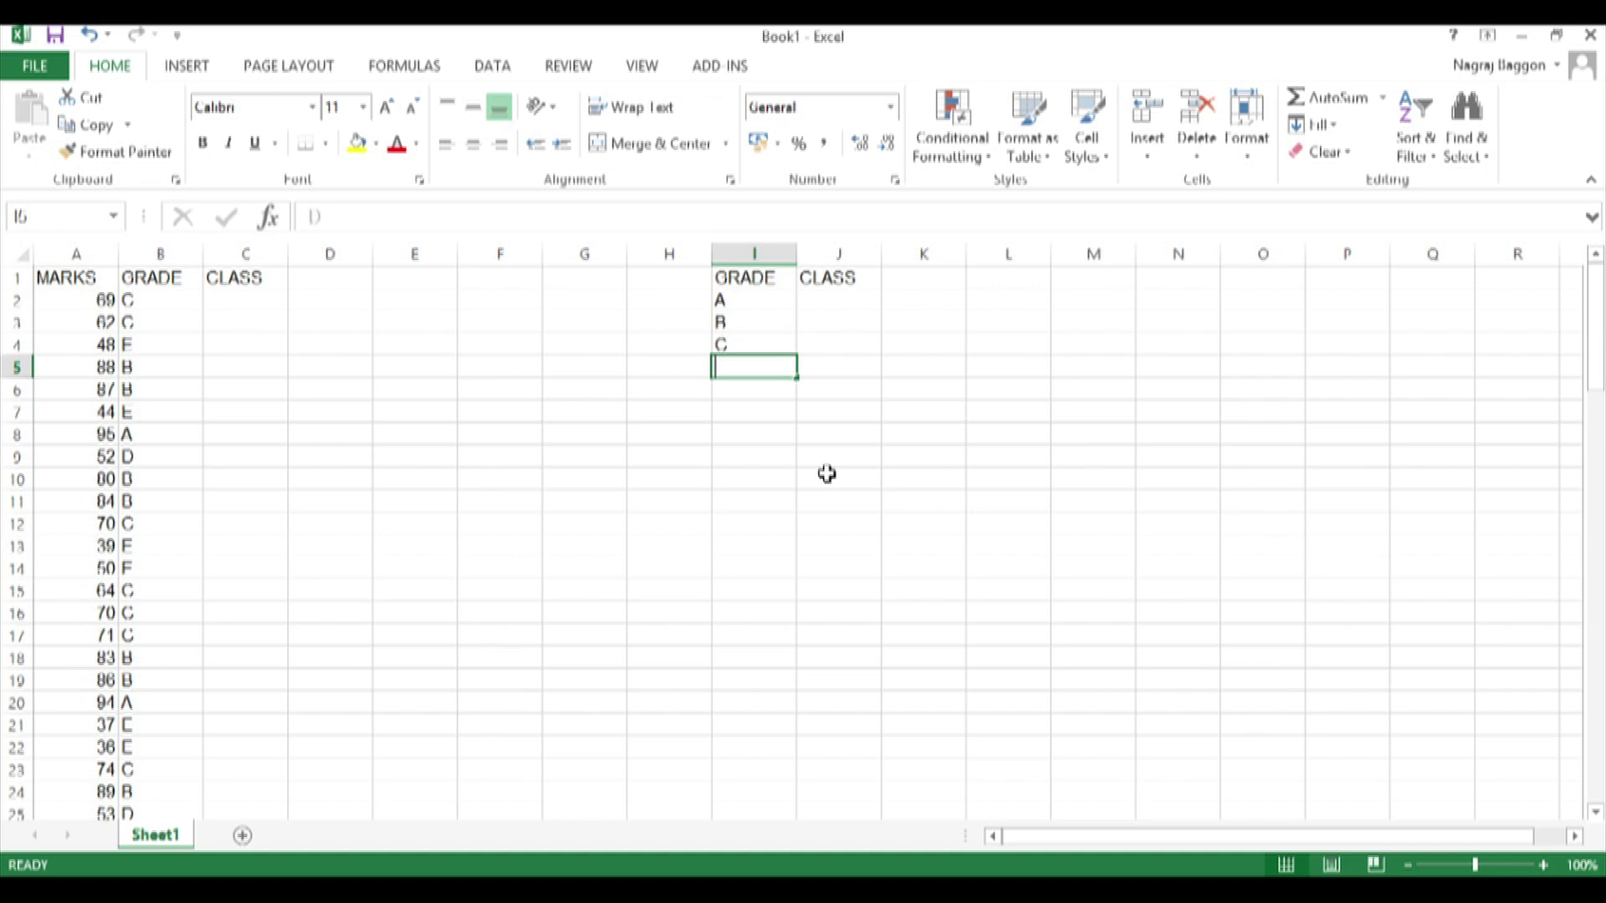
pyautogui.write('D')
pyautogui.press('Return')
pyautogui.write('E')
pyautogui.press('Return')
pyautogui.write('F')
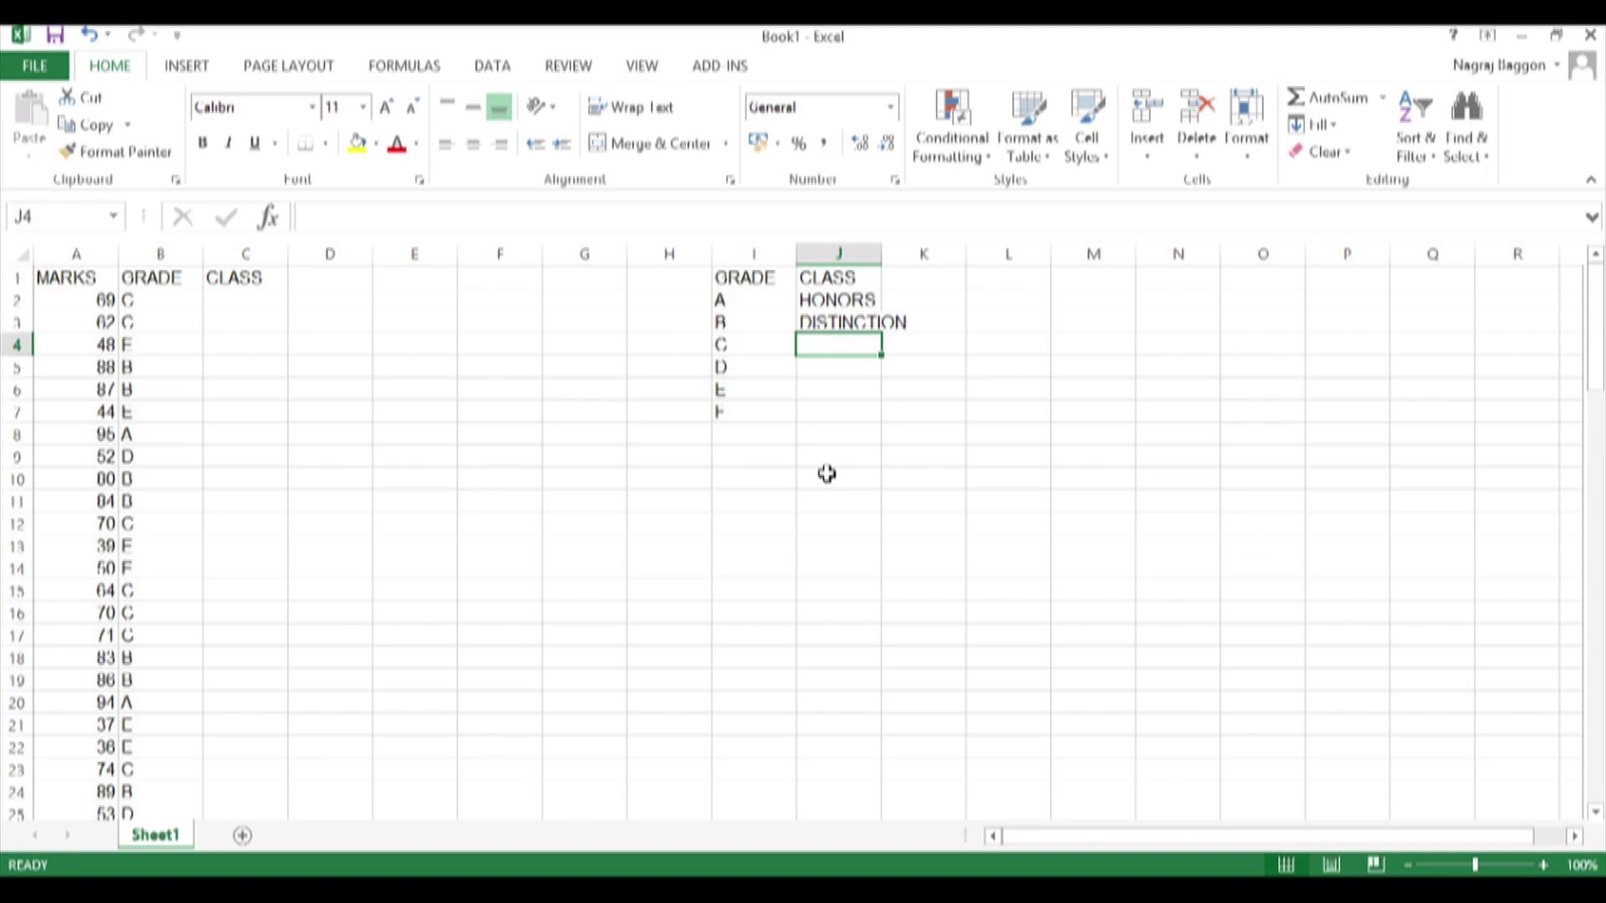
# - Enter classes HONORS, DISTINCTION, FIRST, PASS+, PASS, FAIL in J2:J7 and autofit column J
pyautogui.write('ST')
pyautogui.press('Return')
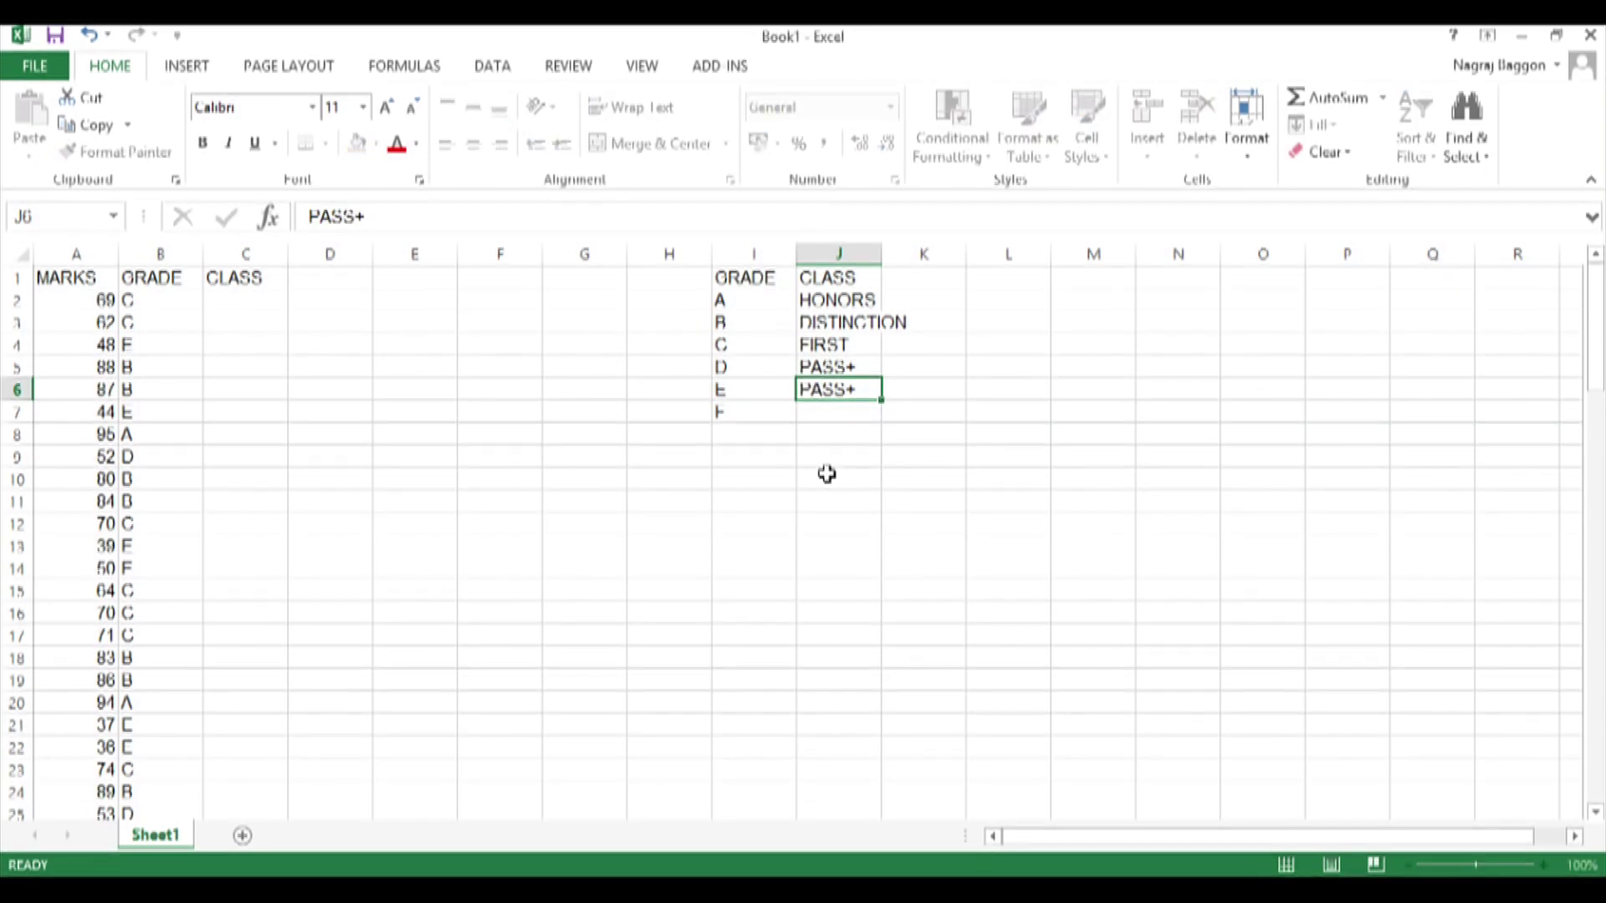
pyautogui.press('Return')
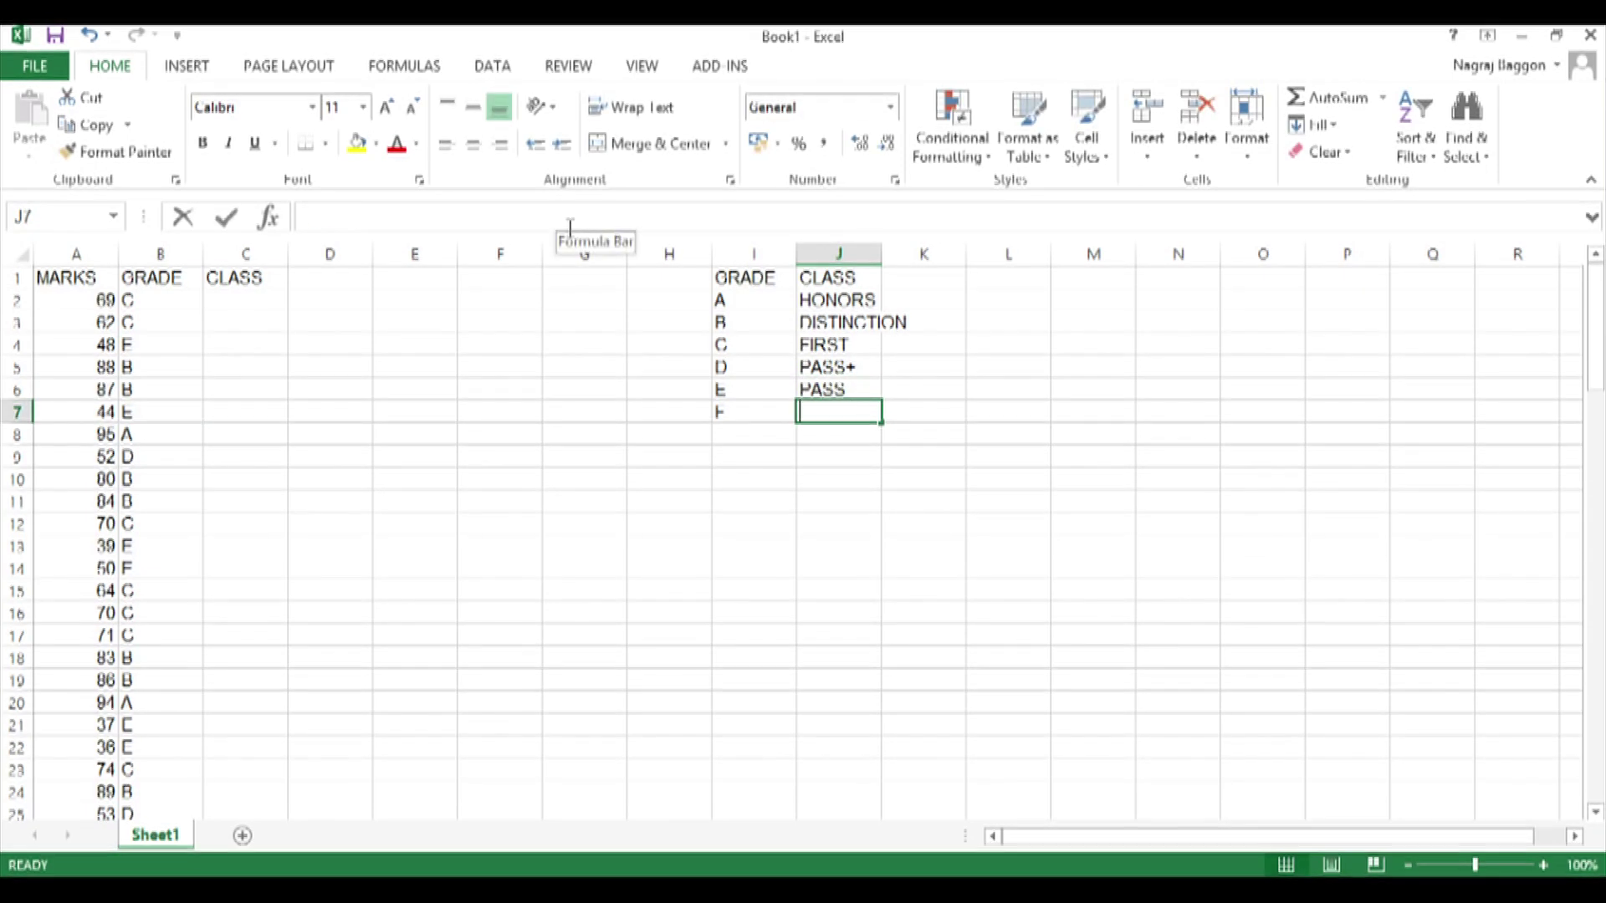
pyautogui.write('FAIL')
pyautogui.press('Return')
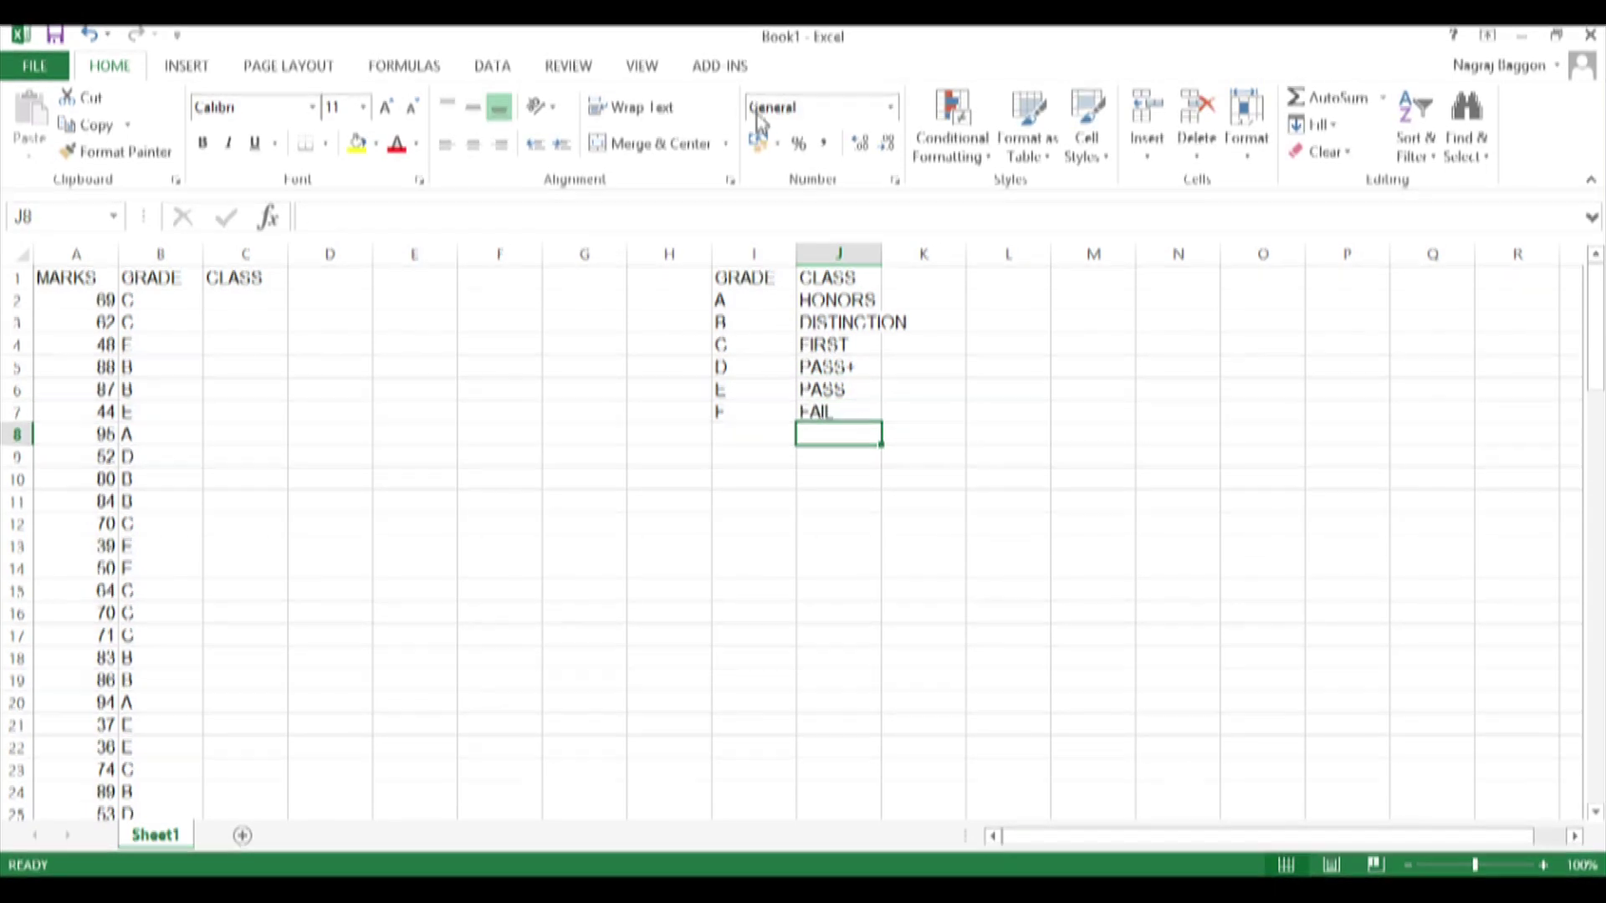
pyautogui.doubleClick(883, 257)
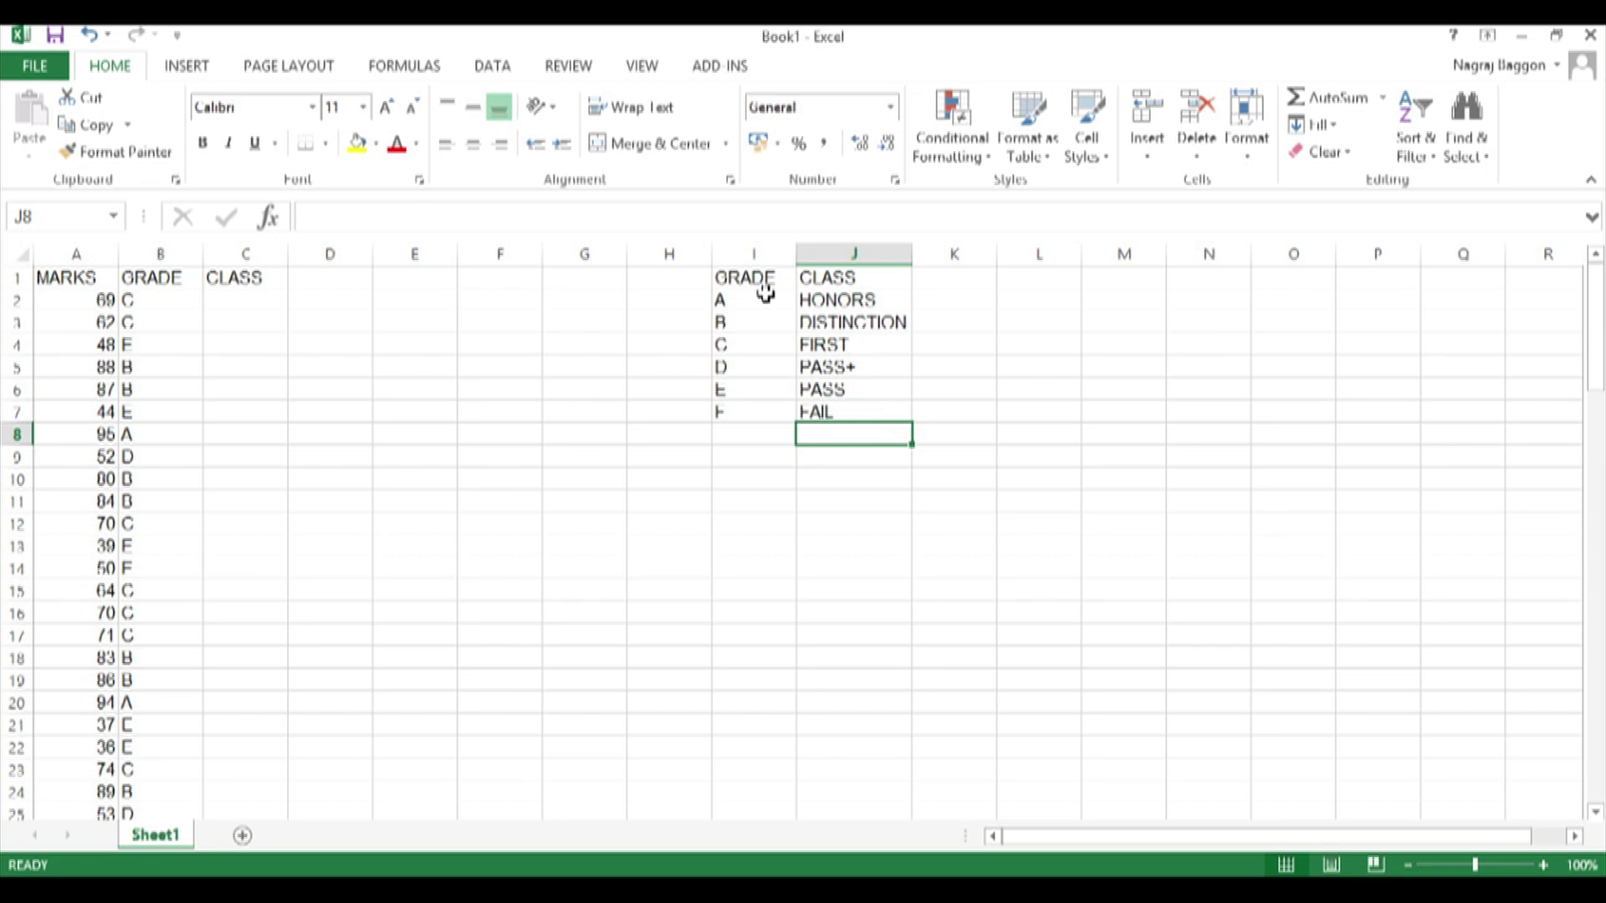
# - Apply All Borders to the grade/class table in I1:J7
pyautogui.moveTo(764, 283); pyautogui.dragTo(872, 418)
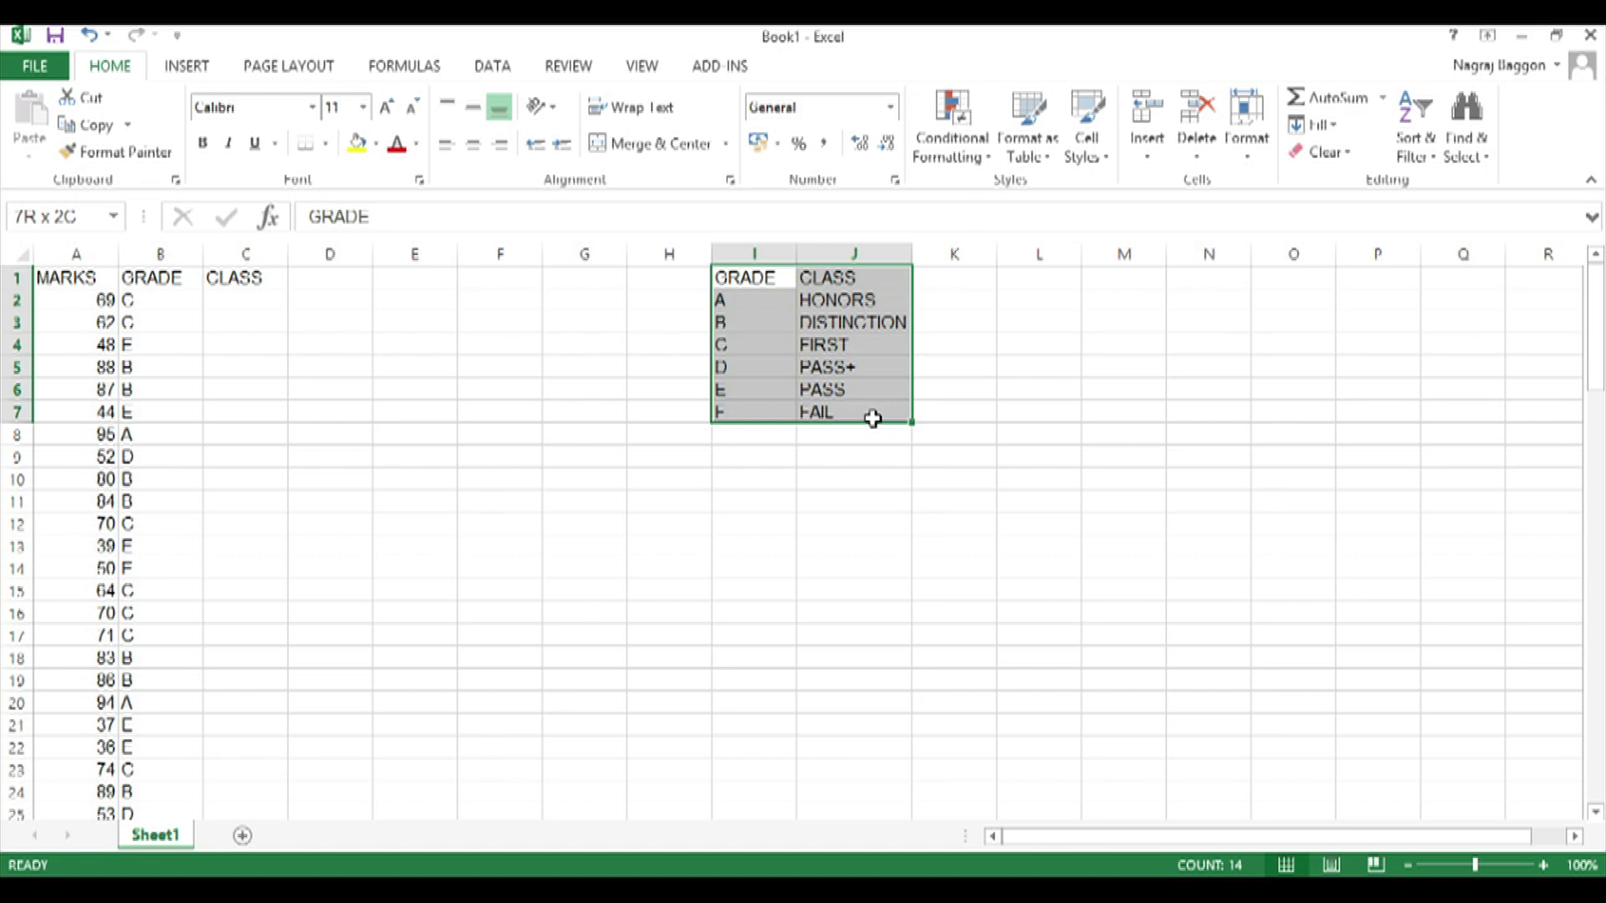
pyautogui.click(326, 143)
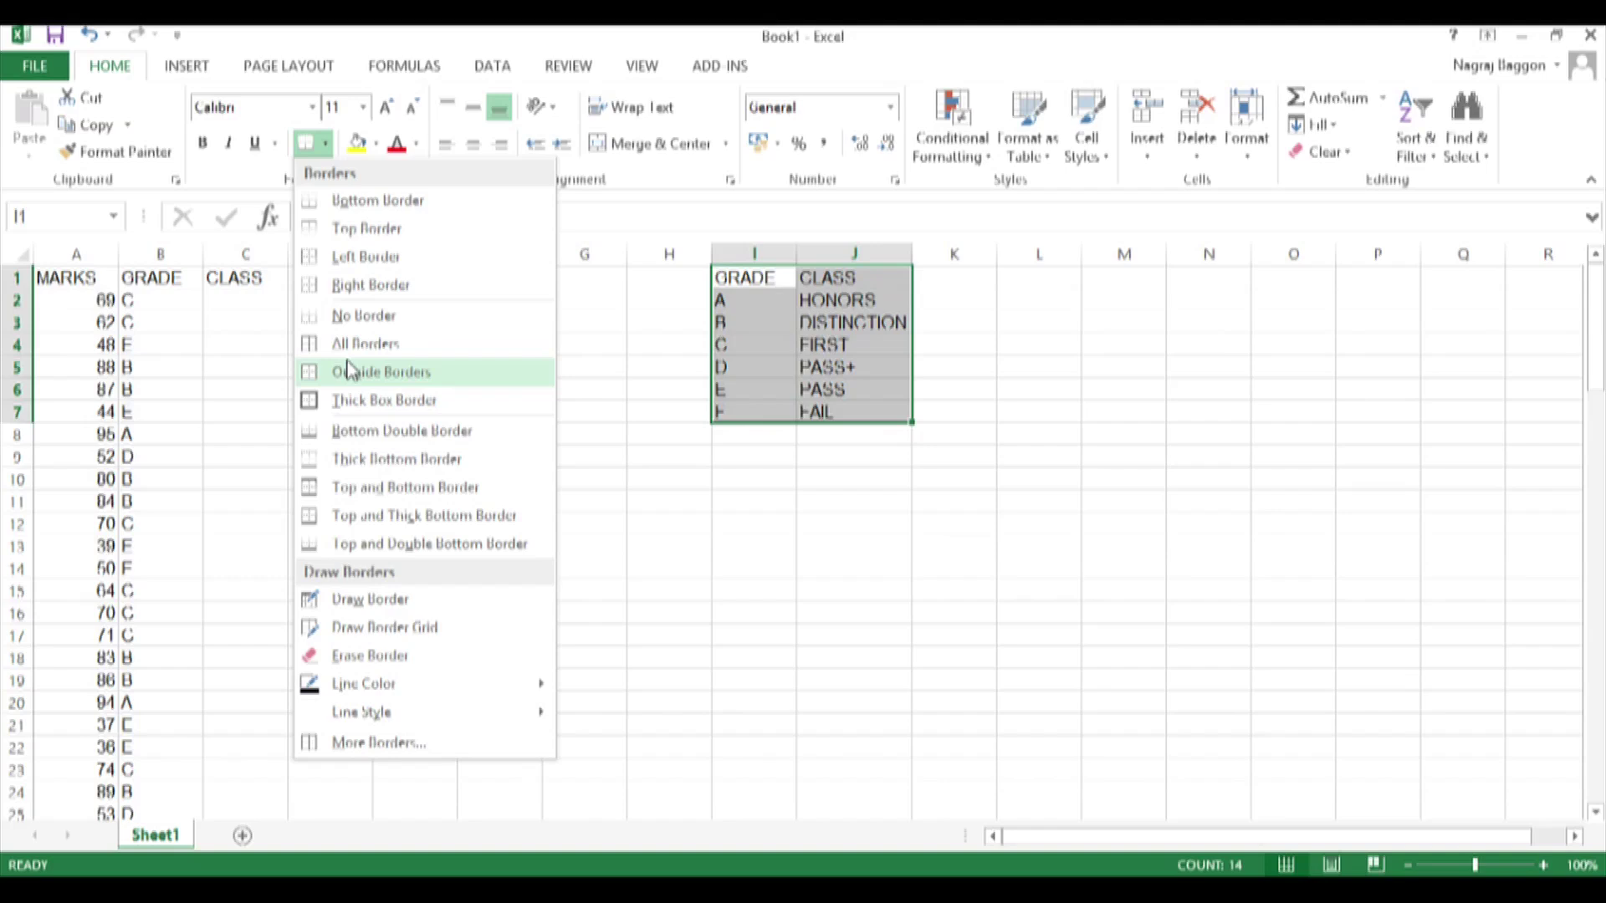
pyautogui.click(322, 369)
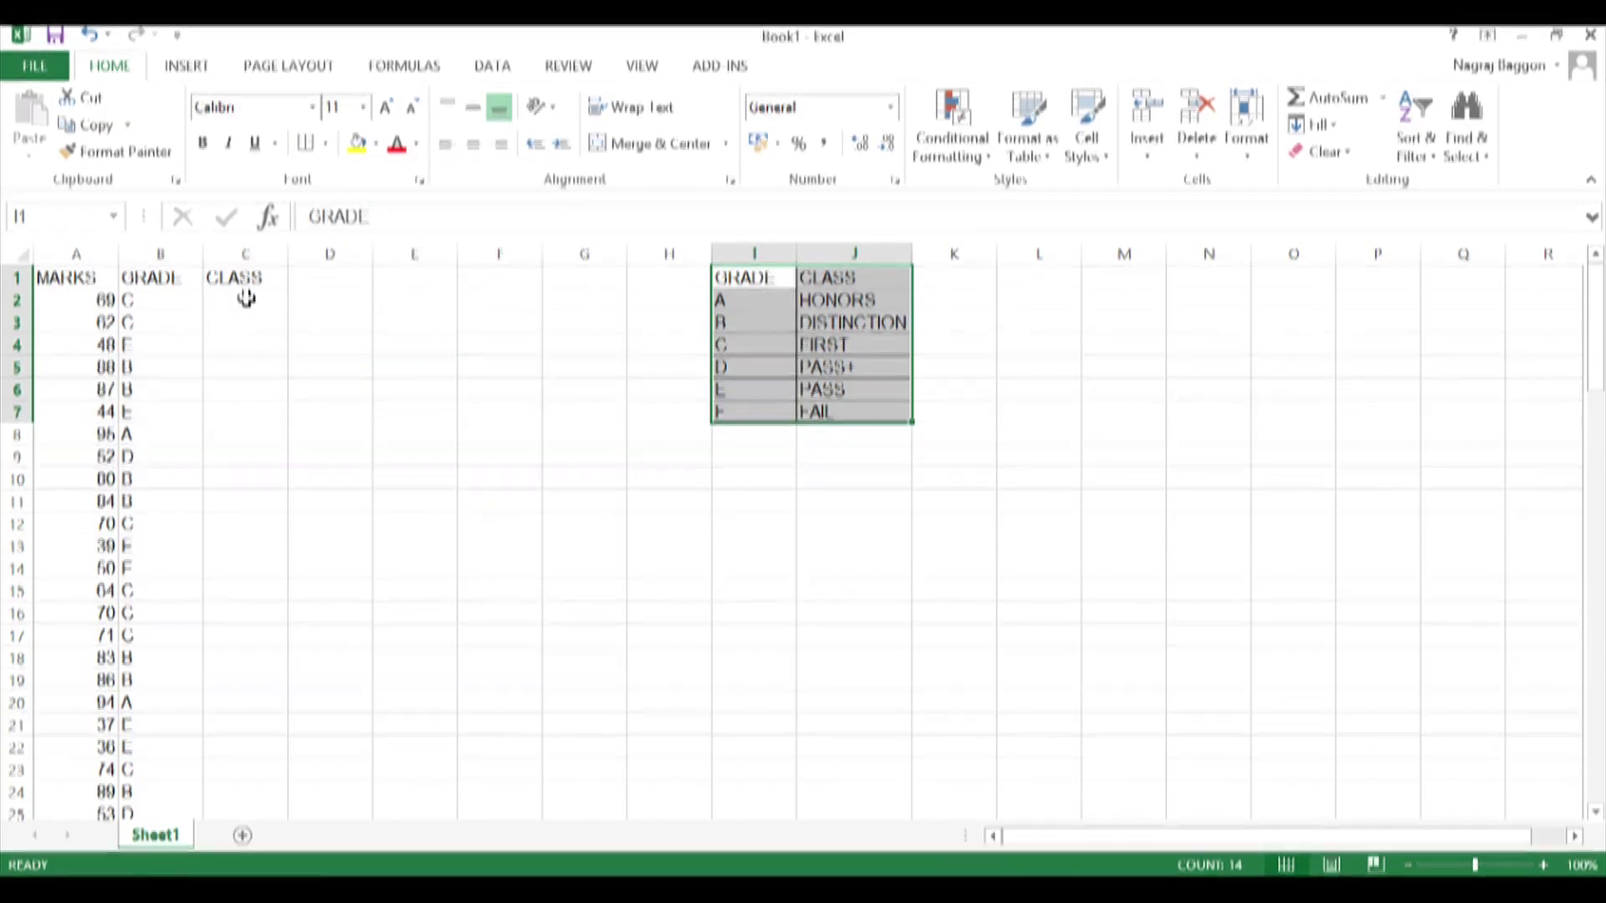
# - Enter =VLOOKUP(B2,I2:J7,2,0) in C2 to look up the grade's class
pyautogui.click(245, 300)
pyautogui.write('=VL')
pyautogui.press('Tab')
pyautogui.write('B2,')
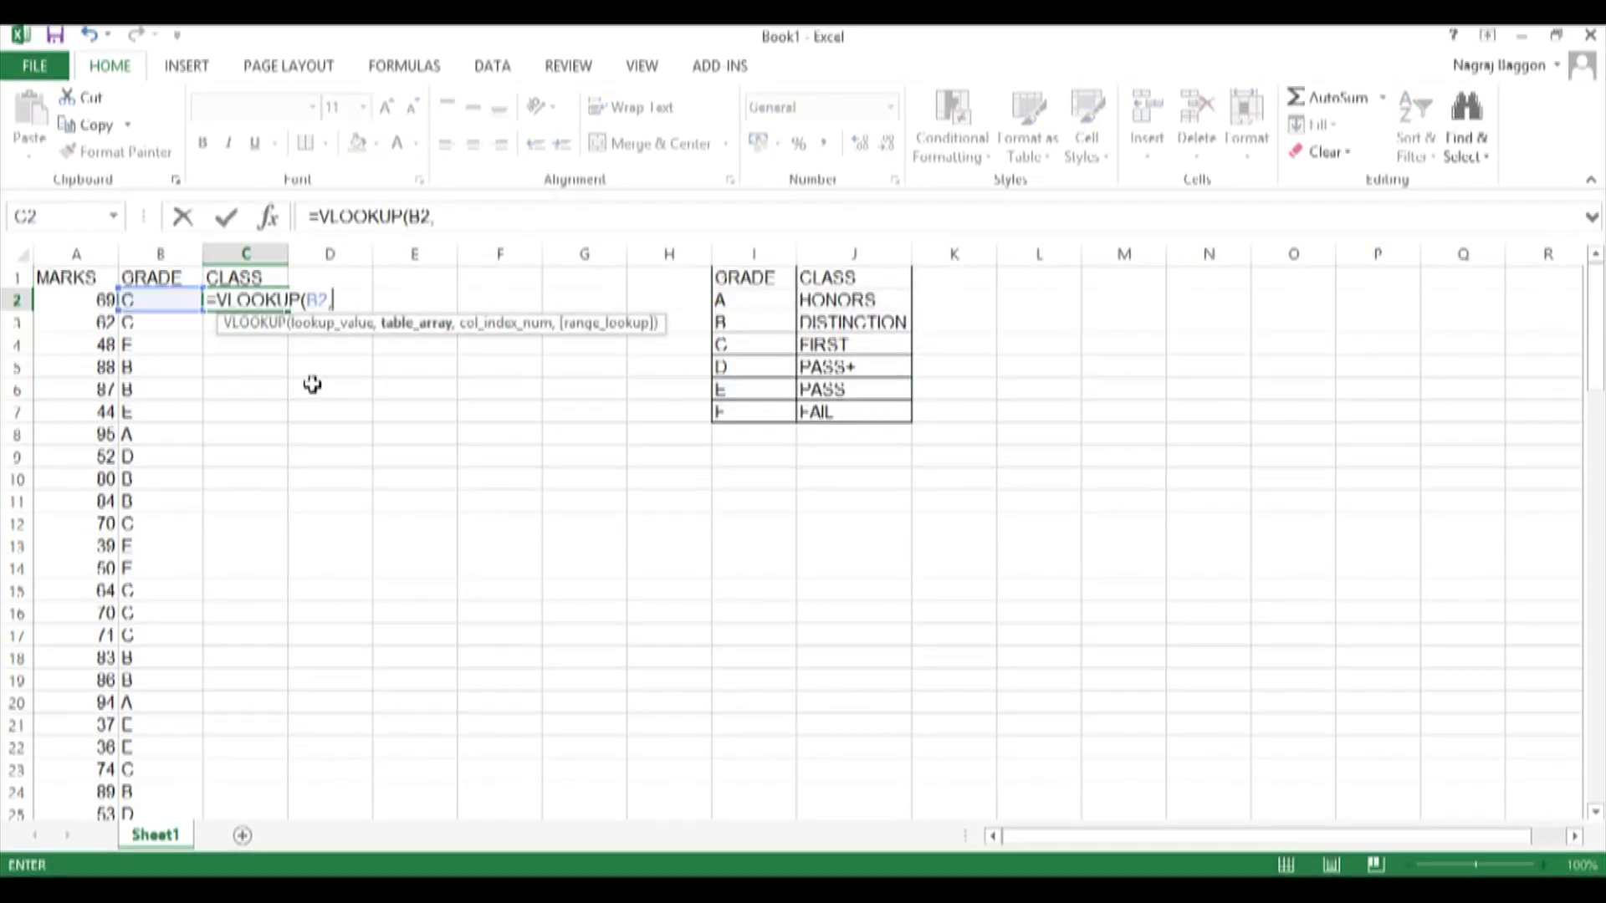
pyautogui.moveTo(729, 301); pyautogui.dragTo(851, 411)
pyautogui.write(',2,')
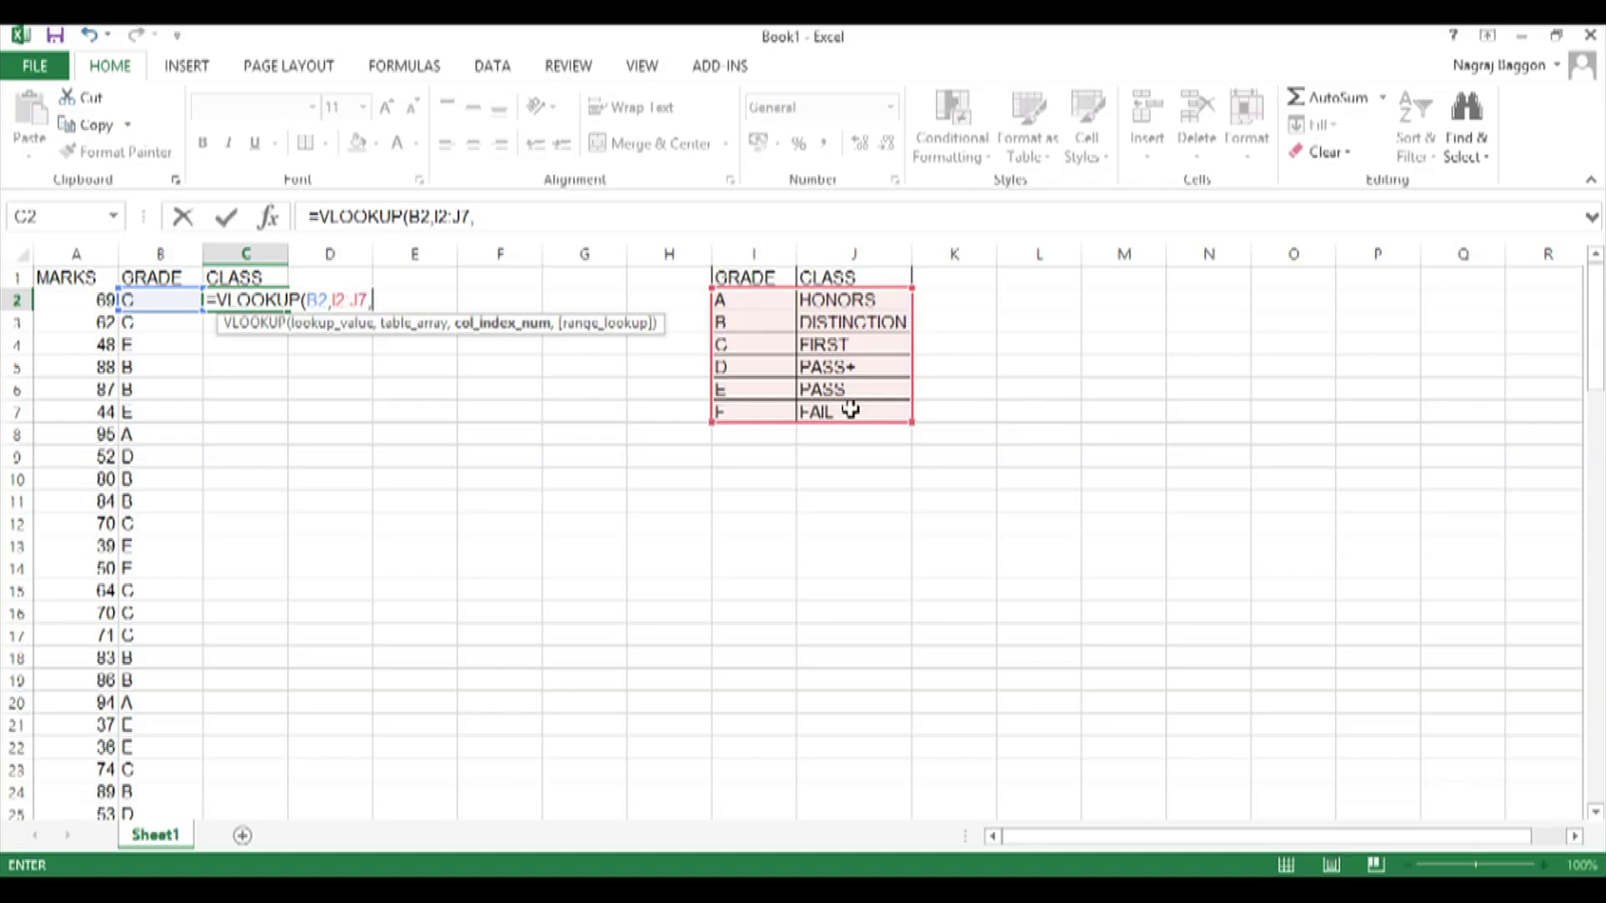
pyautogui.press('Return')
# - Make the VLOOKUP references absolute with F4 and fill it down column C
pyautogui.press('Up')
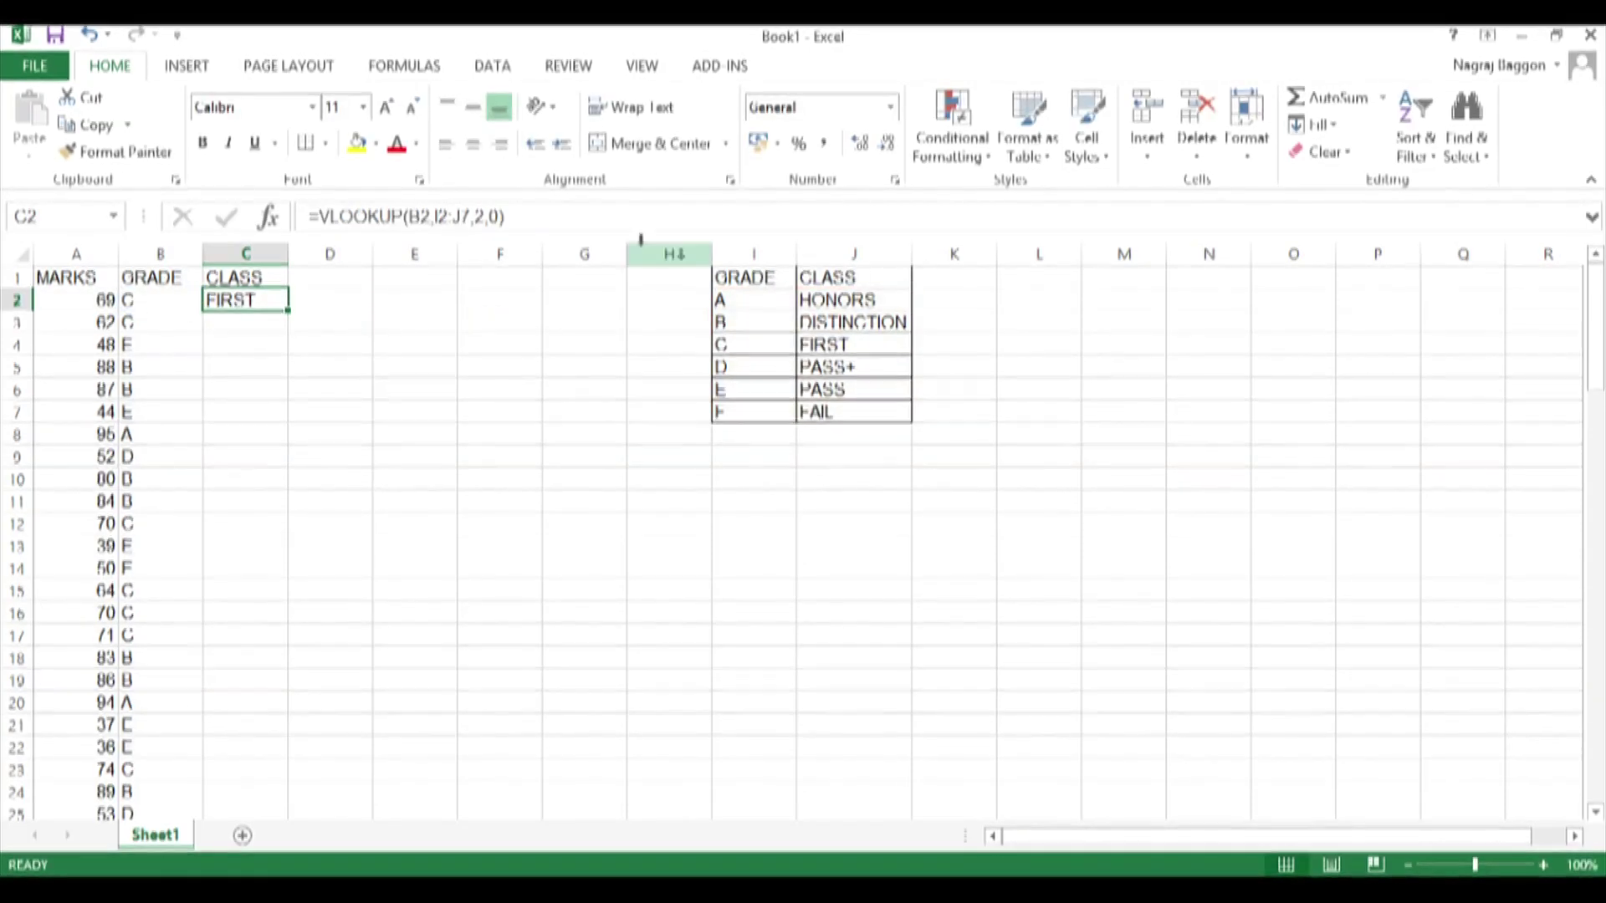
pyautogui.doubleClick(451, 216)
pyautogui.press('F4')
pyautogui.press('Return')
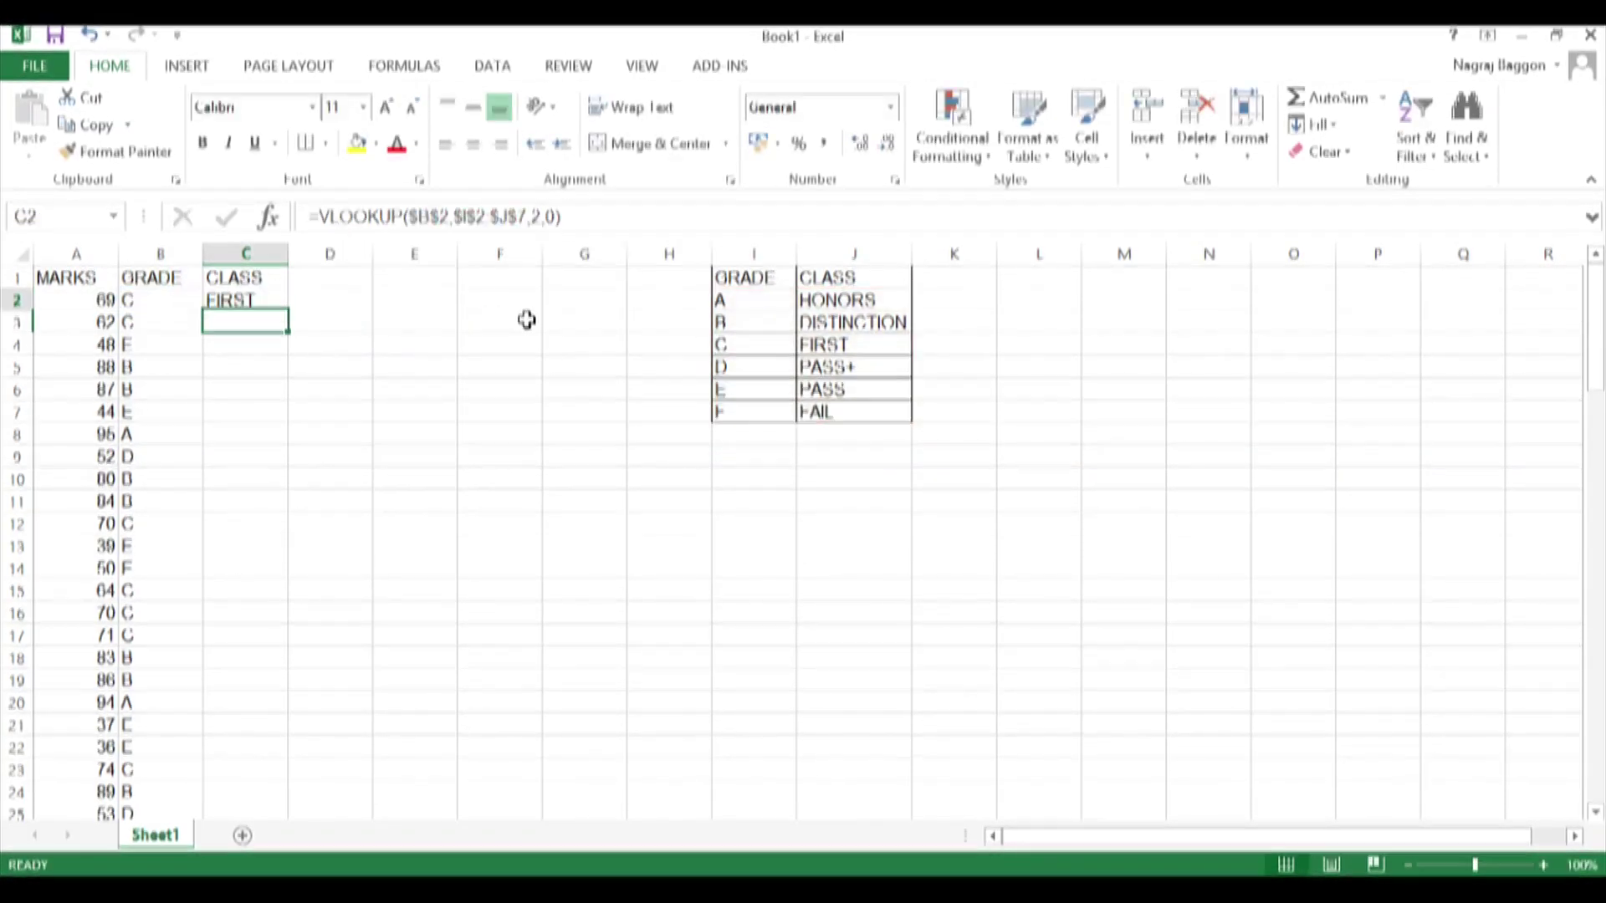
pyautogui.press('Up')
pyautogui.doubleClick(286, 310)
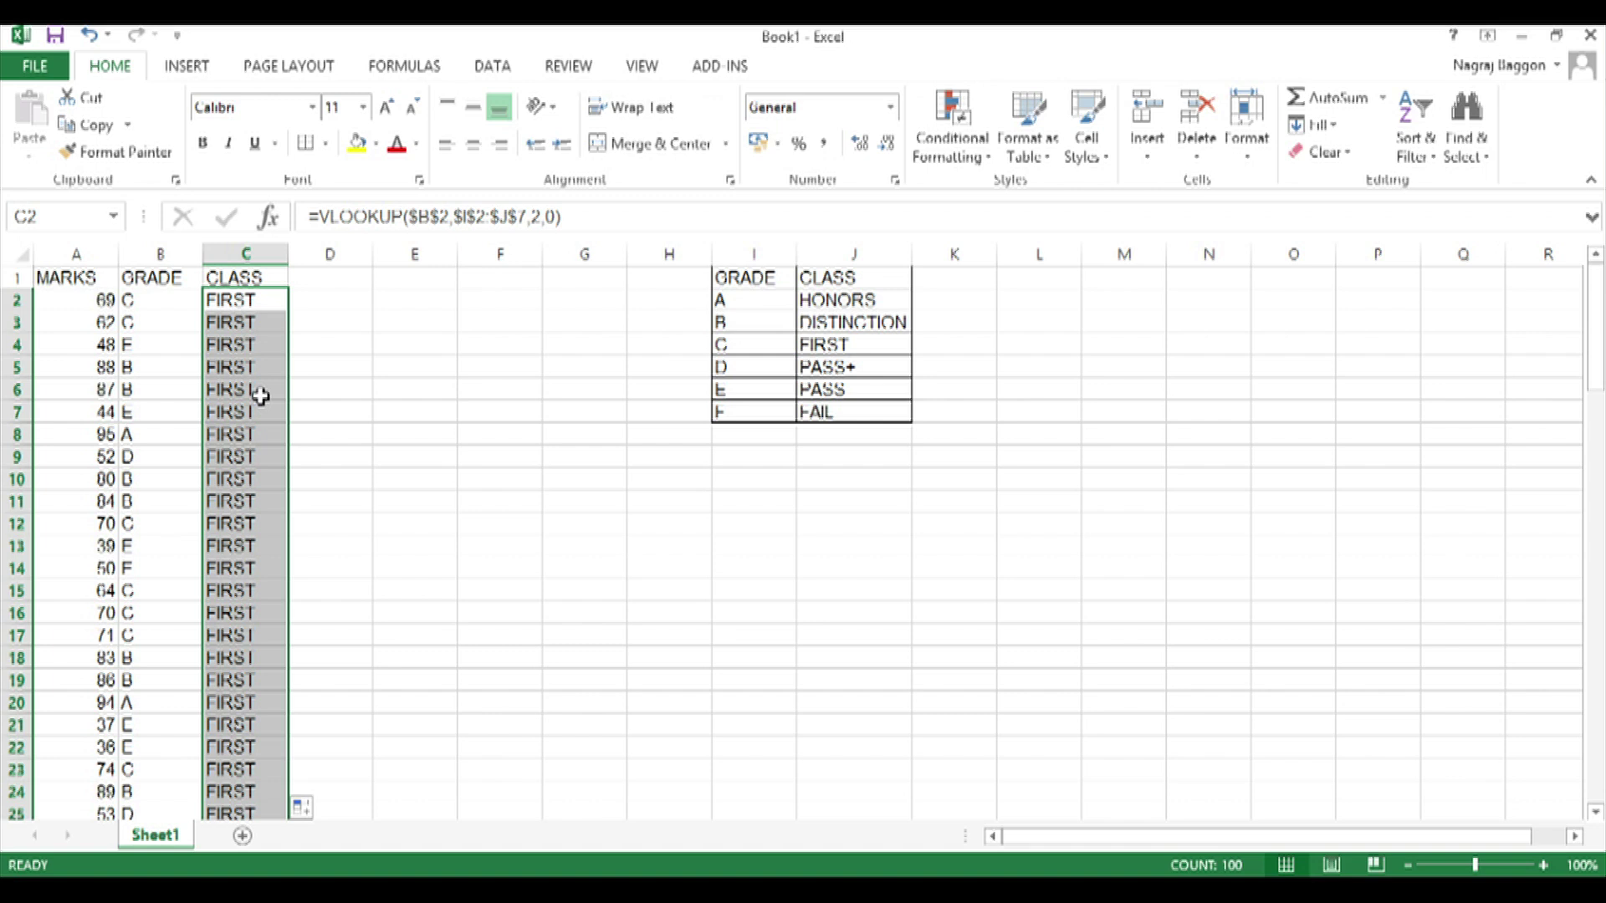
# - Change C2's lookup value from $B$2 to the relative reference B2
pyautogui.click(261, 396)
pyautogui.click(245, 501)
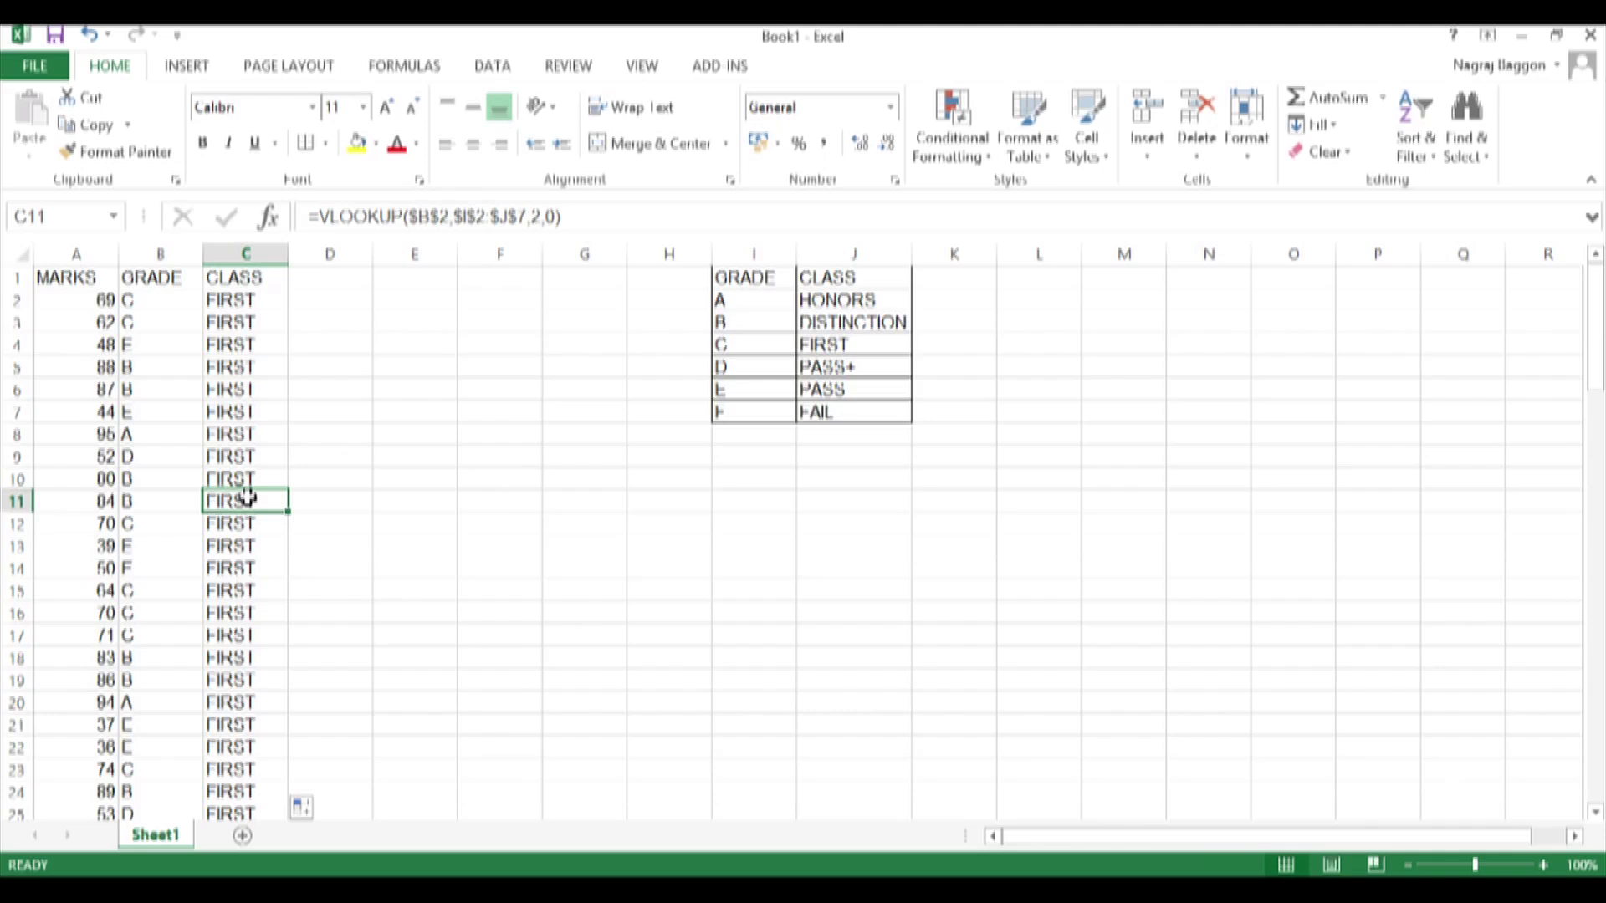
pyautogui.click(245, 300)
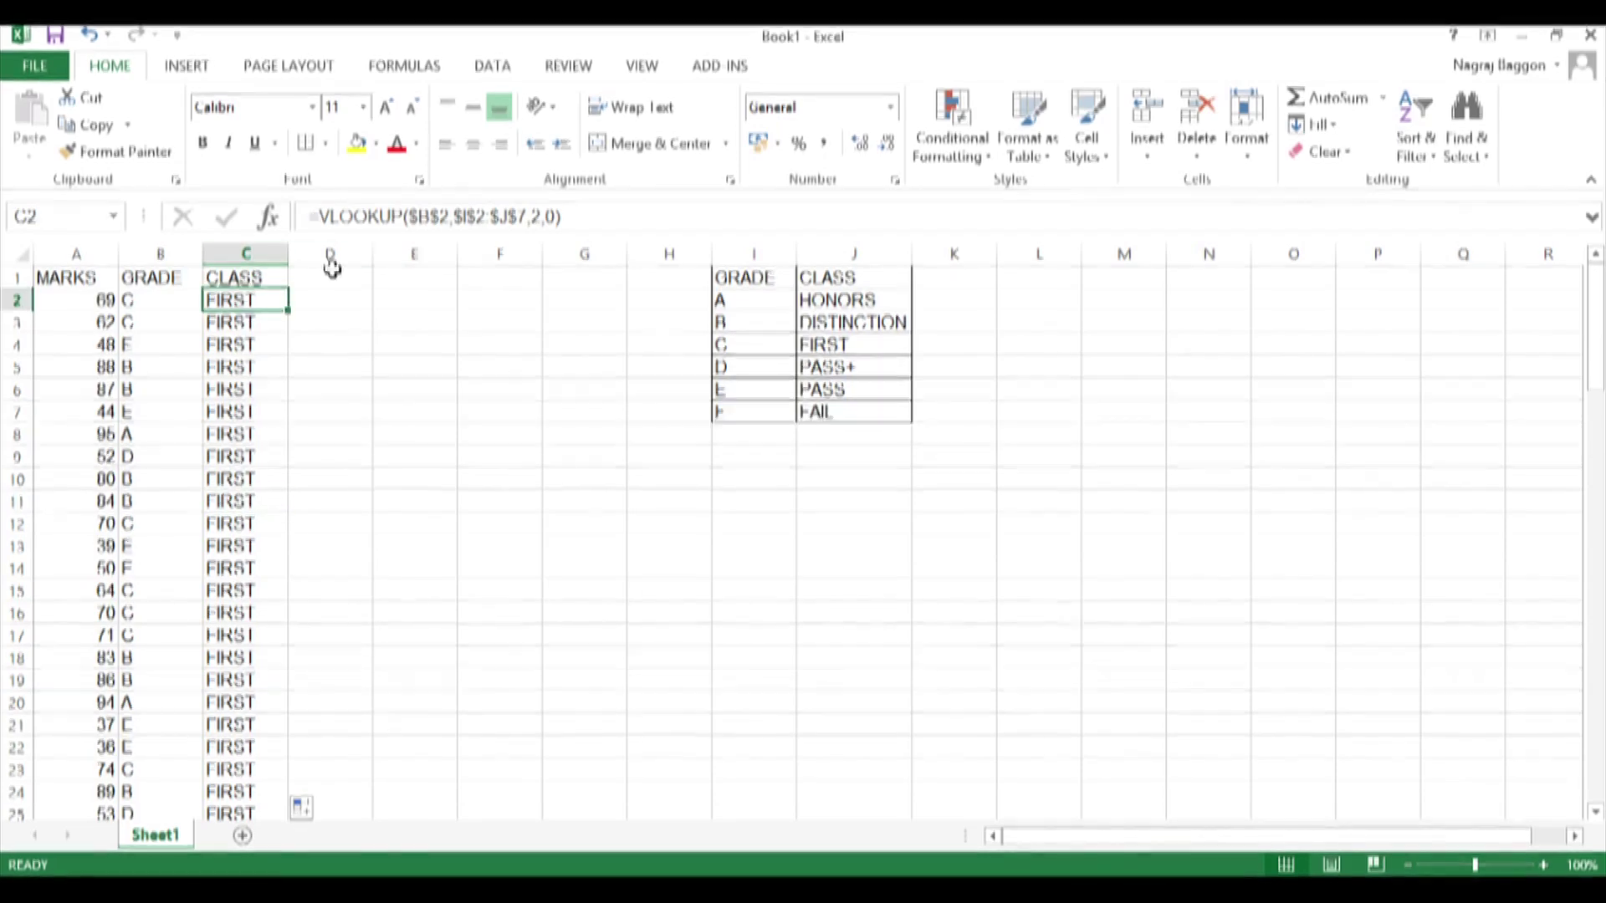
pyautogui.click(416, 216)
pyautogui.press('BackSpace')
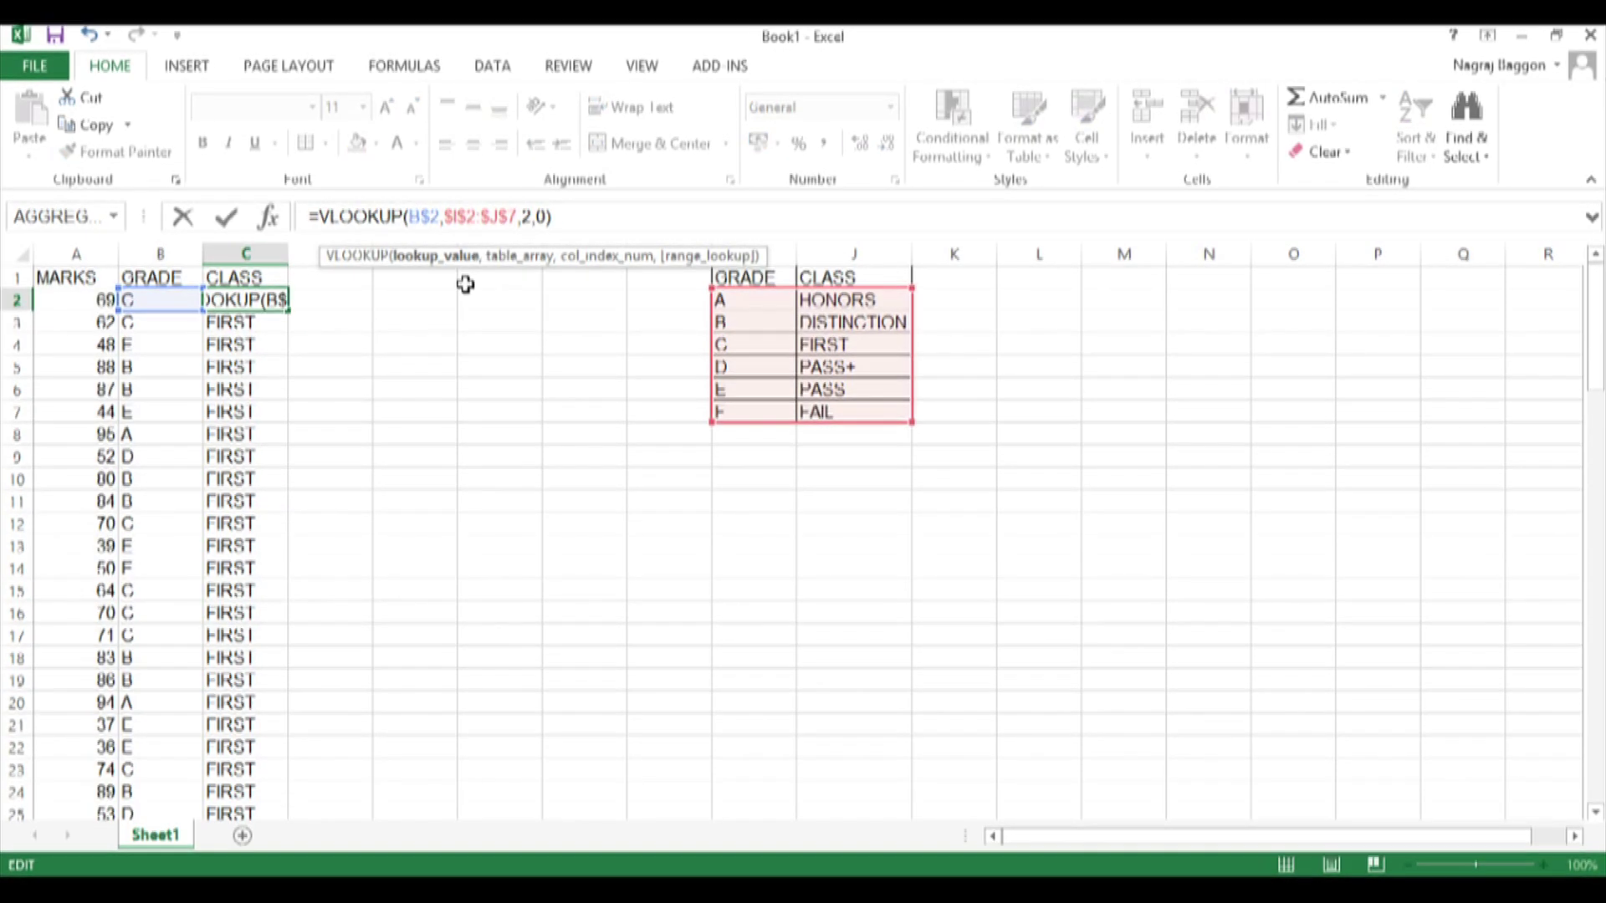
pyautogui.press('Delete')
pyautogui.press('Delete')
pyautogui.write('B')
pyautogui.press('Return')
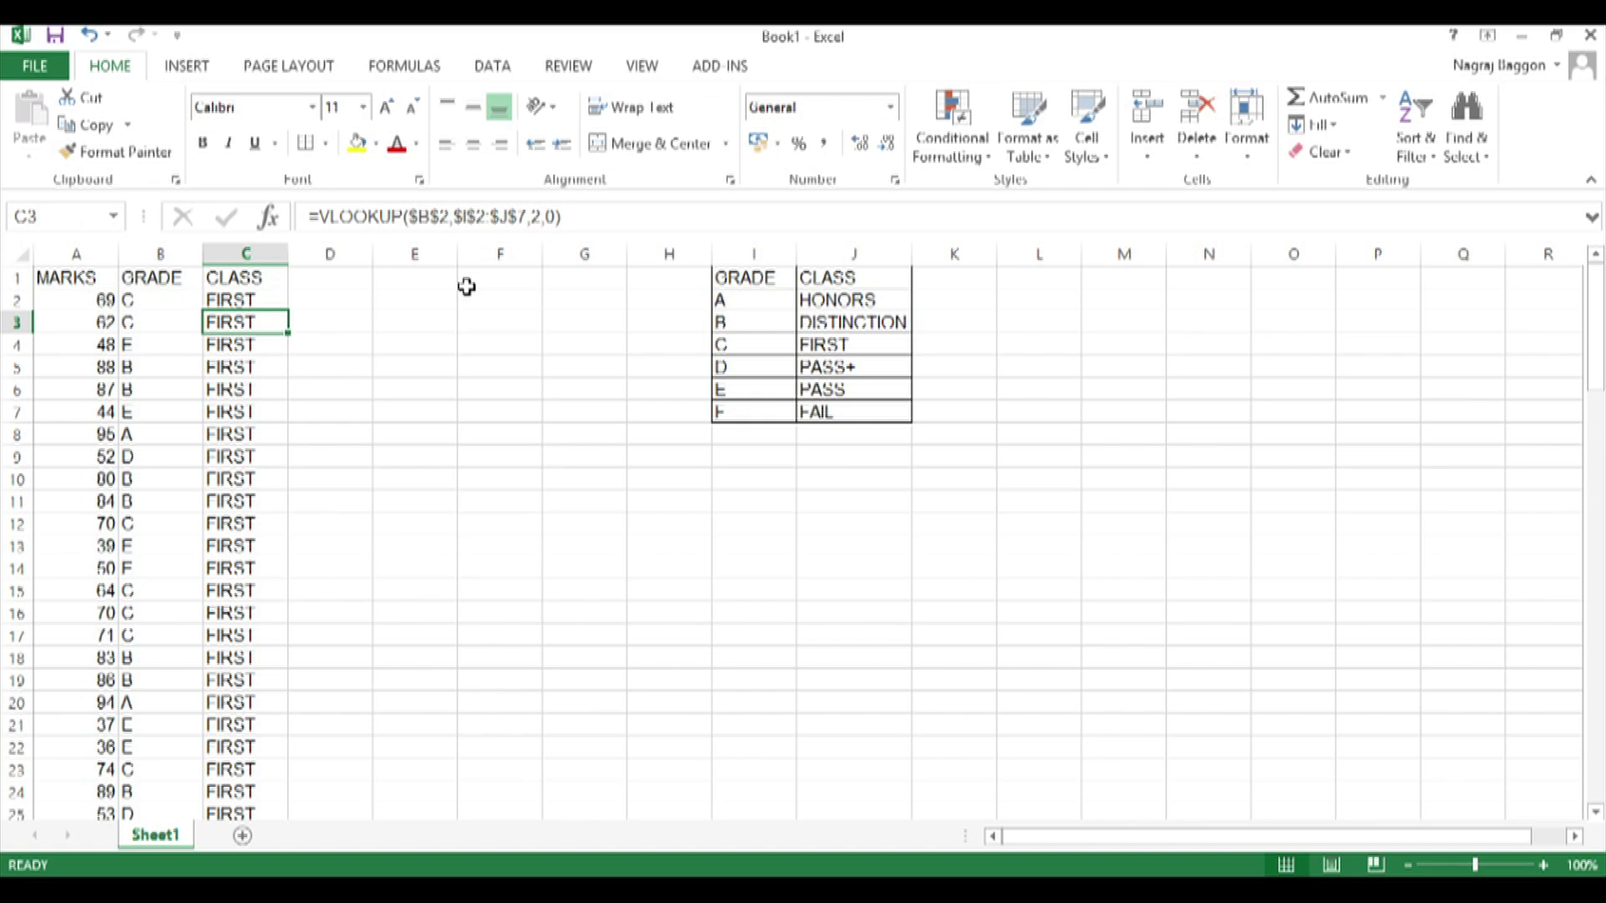
pyautogui.press('Up')
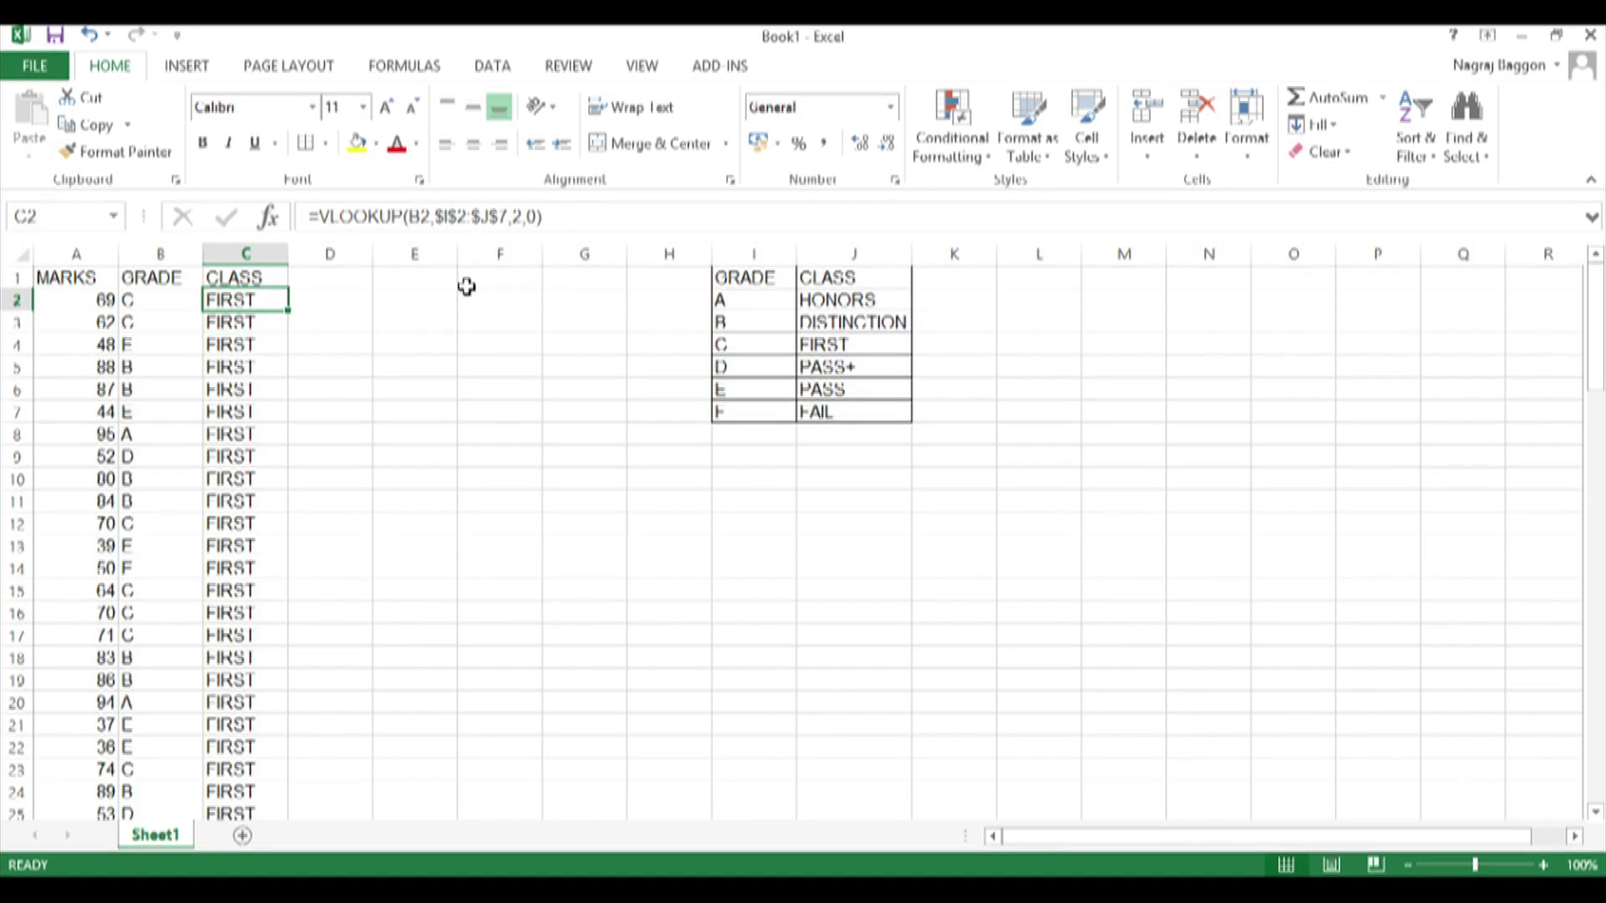
# - Refill the corrected VLOOKUP down column C and autofit column C
pyautogui.doubleClick(288, 310)
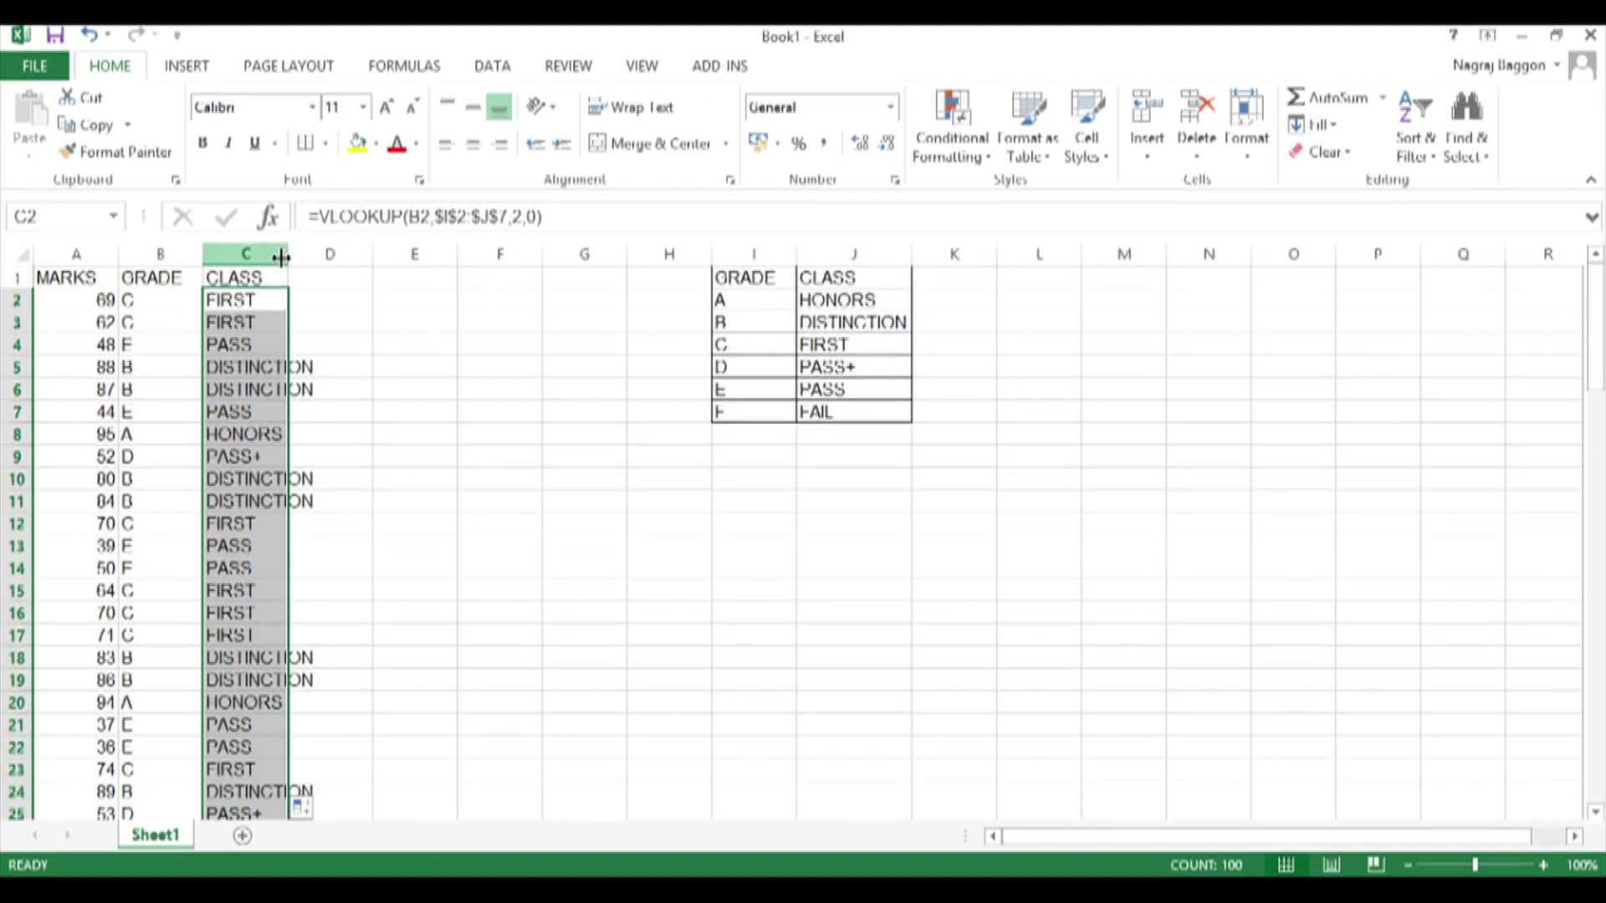
pyautogui.doubleClick(287, 253)
pyautogui.click(260, 300)
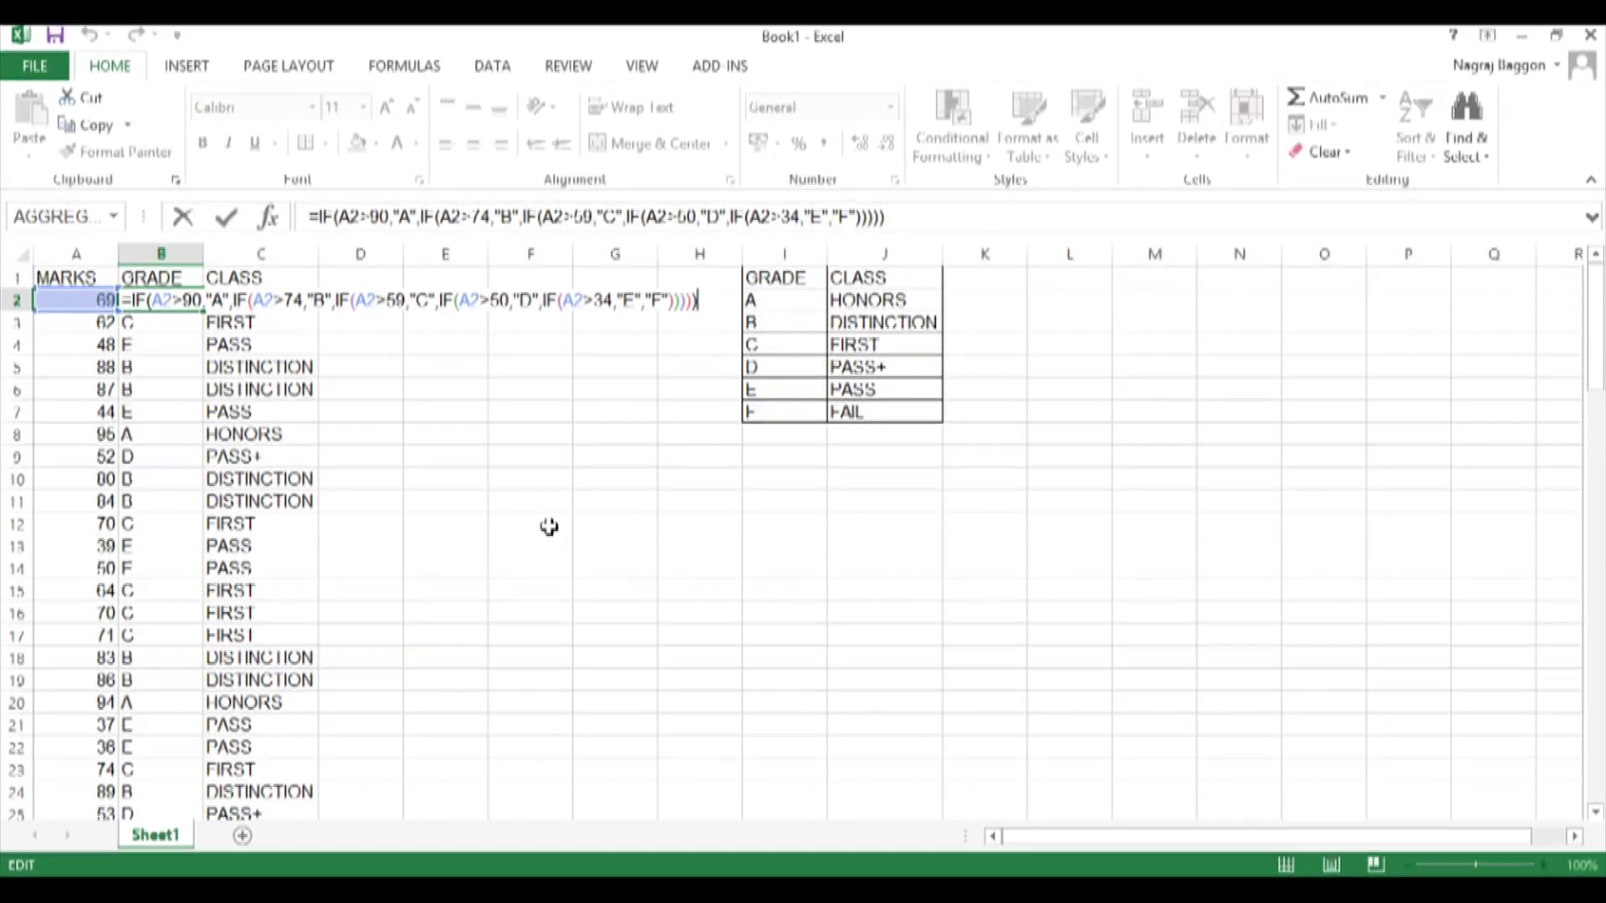
pyautogui.press('Tab')
pyautogui.press('F2')
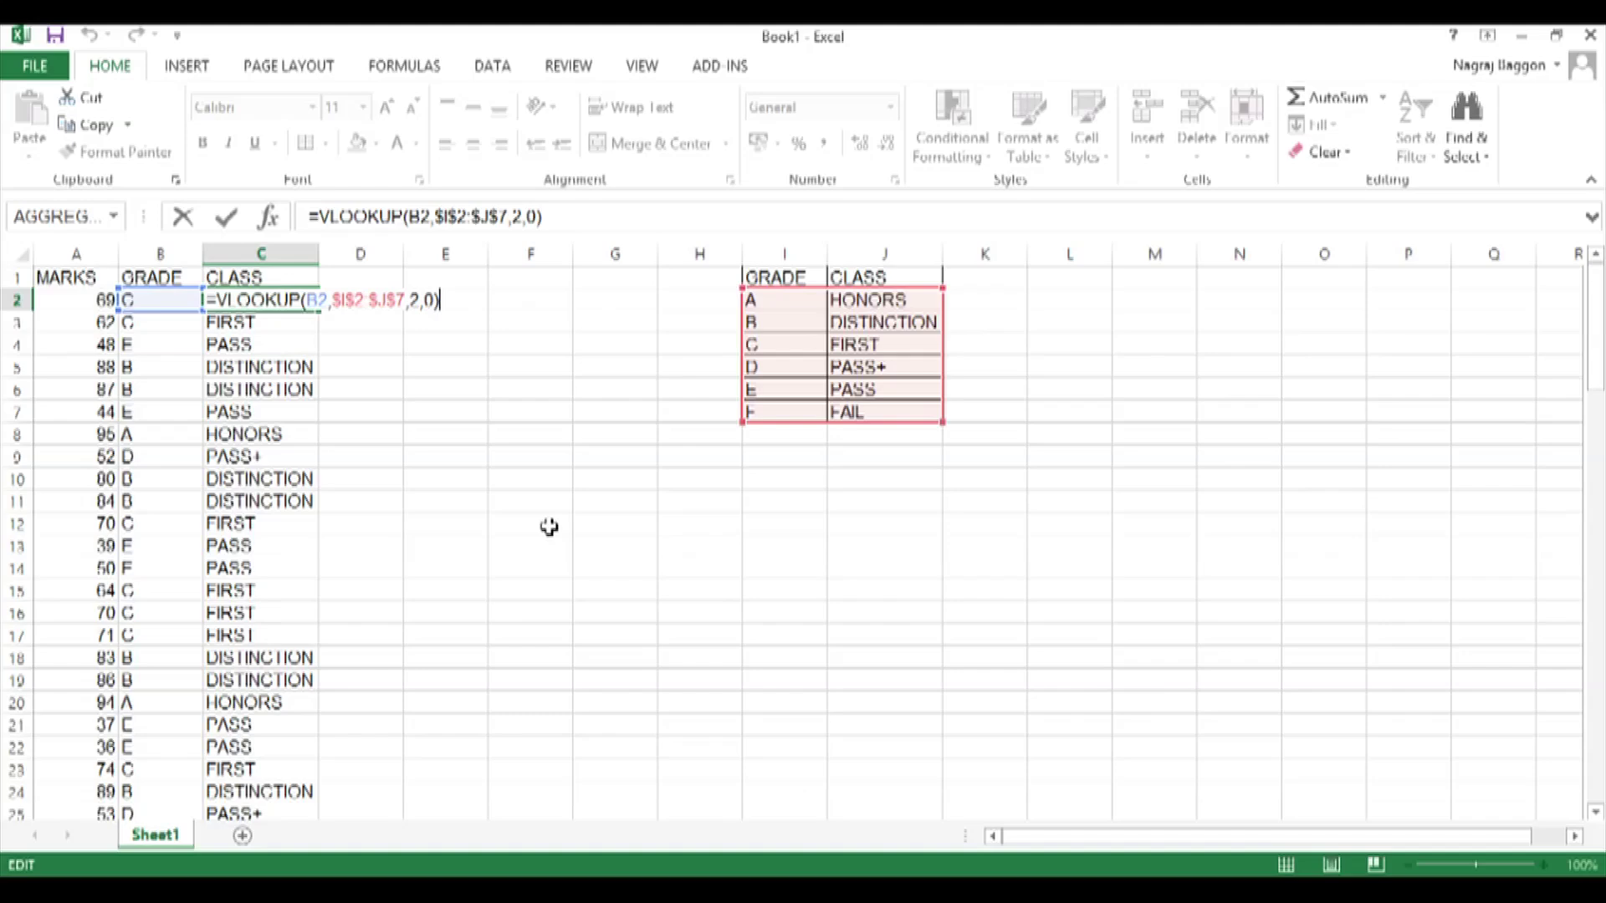
pyautogui.hotkey('ctrl', 'Return')
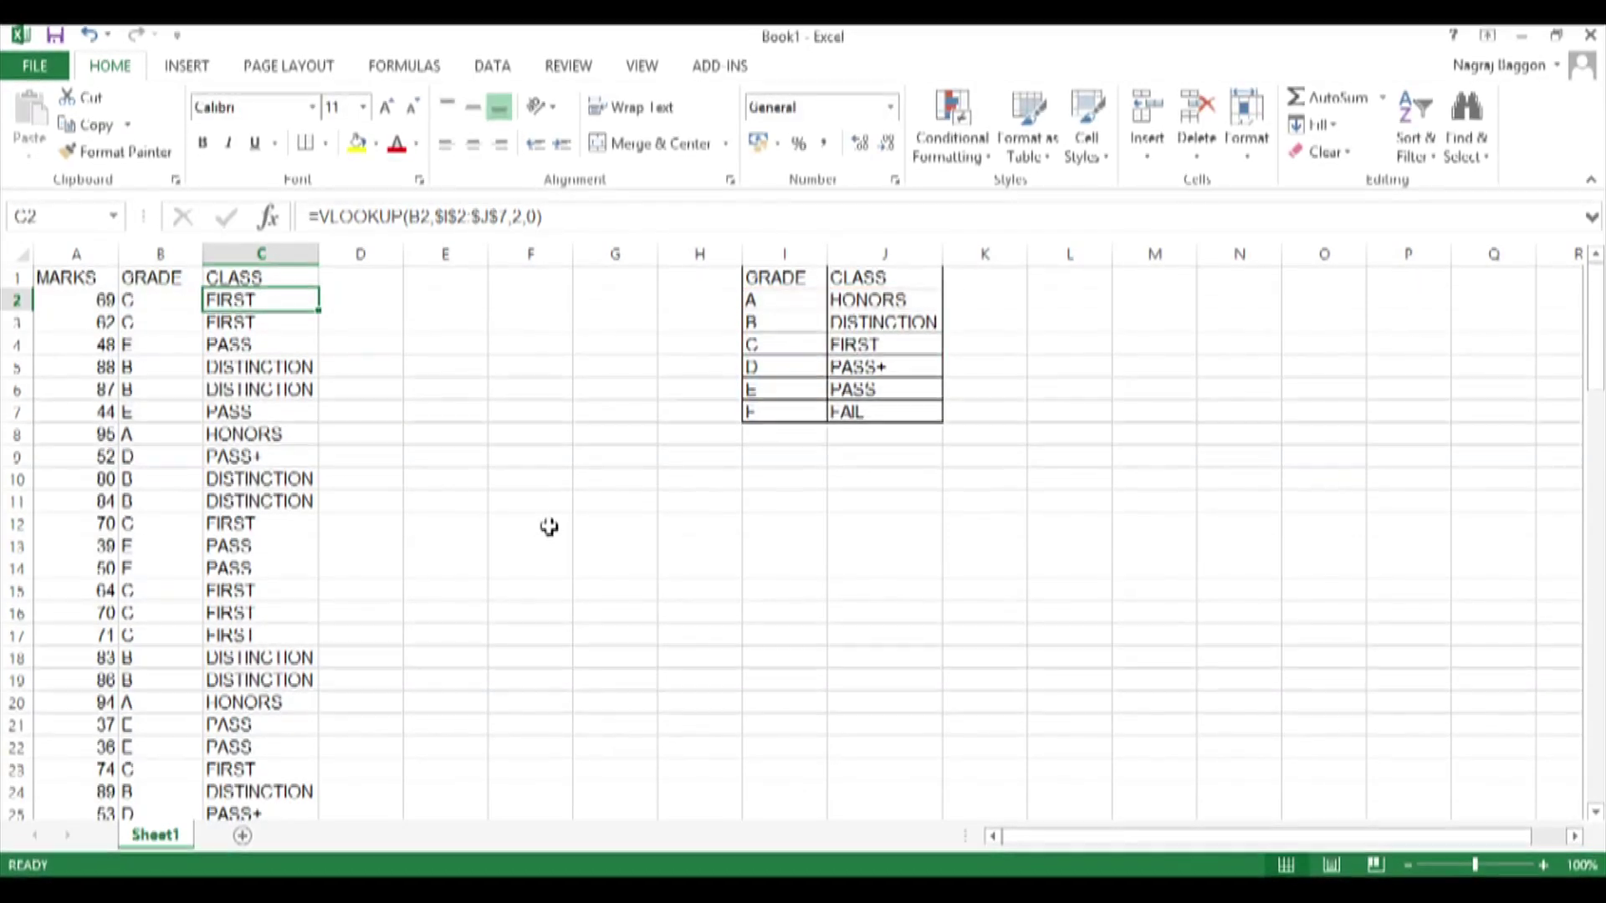
pyautogui.press('Down')
pyautogui.press('Down')
pyautogui.press('Down')
pyautogui.press('Down')
pyautogui.press('Down')
pyautogui.press('Down')
pyautogui.press('Down')
pyautogui.press('Down')
pyautogui.press('Down')
pyautogui.press('Down')
pyautogui.press('Down')
pyautogui.press('Down')
pyautogui.press('Down')
pyautogui.press('Down')
pyautogui.press('Down')
pyautogui.press('Down')
pyautogui.press('Down')
pyautogui.press('Down')
pyautogui.press('Down')
pyautogui.press('Down')
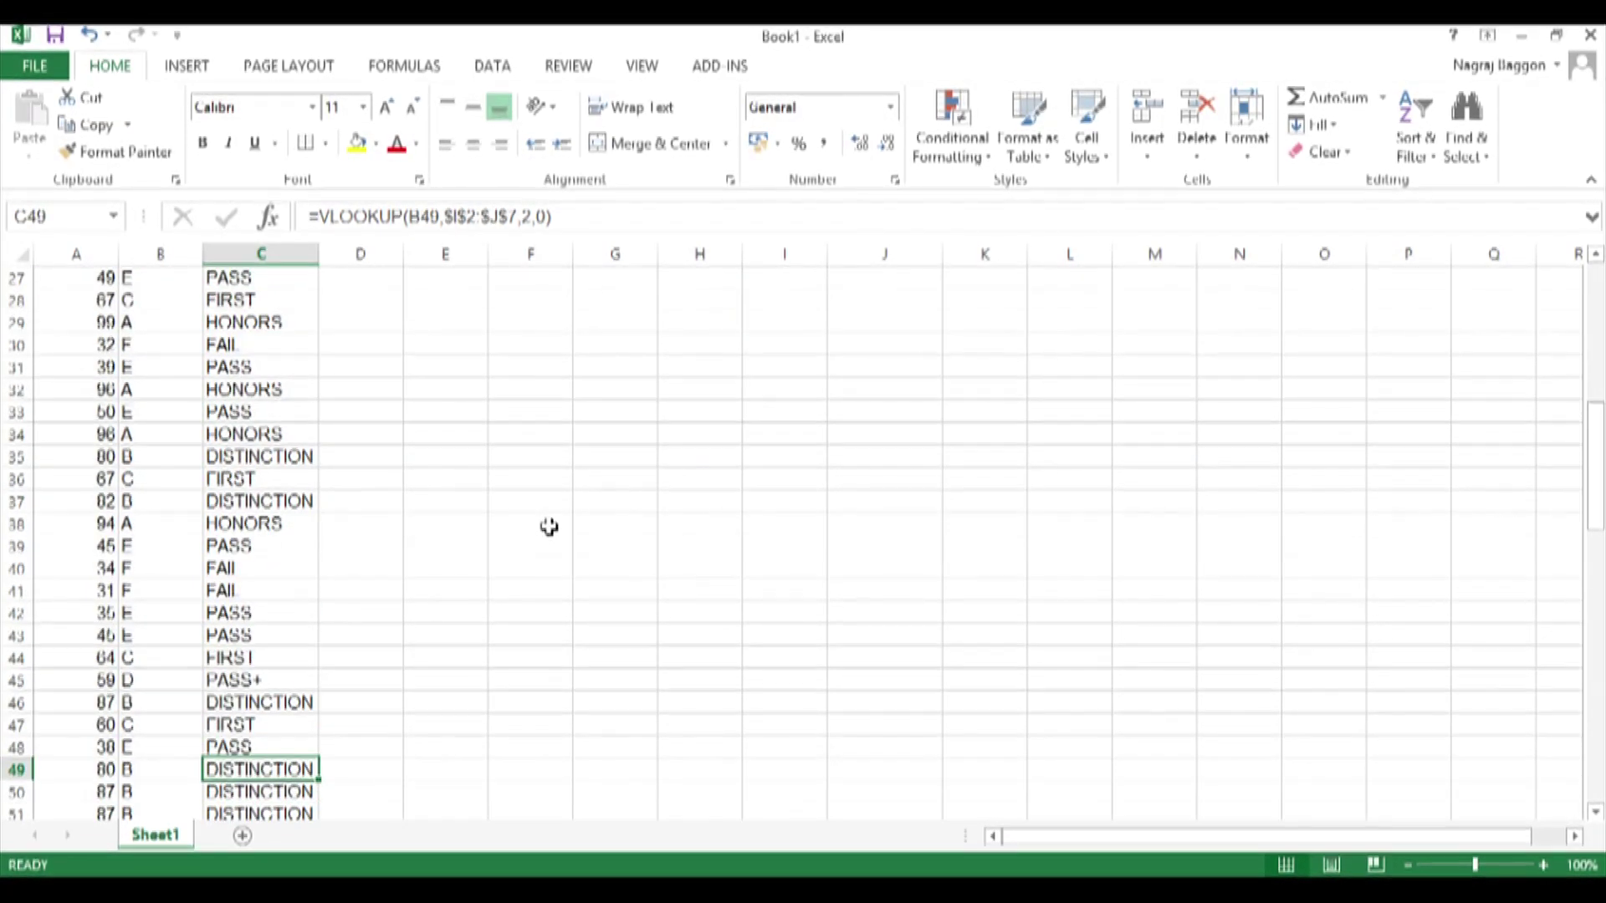
pyautogui.hotkey('ctrl', 'Home')
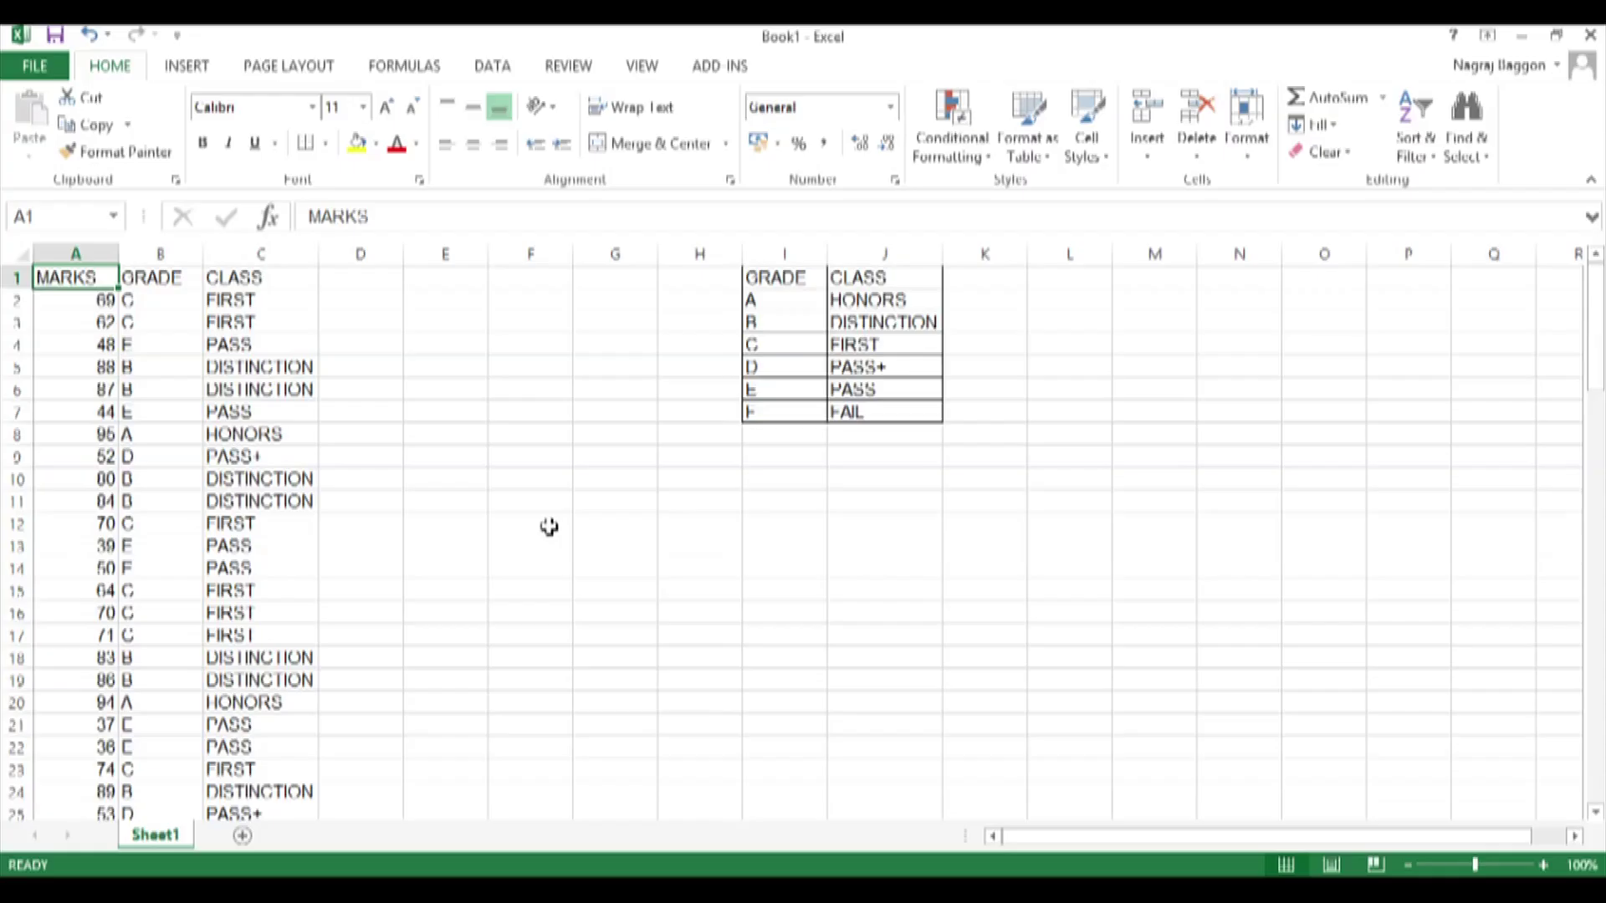